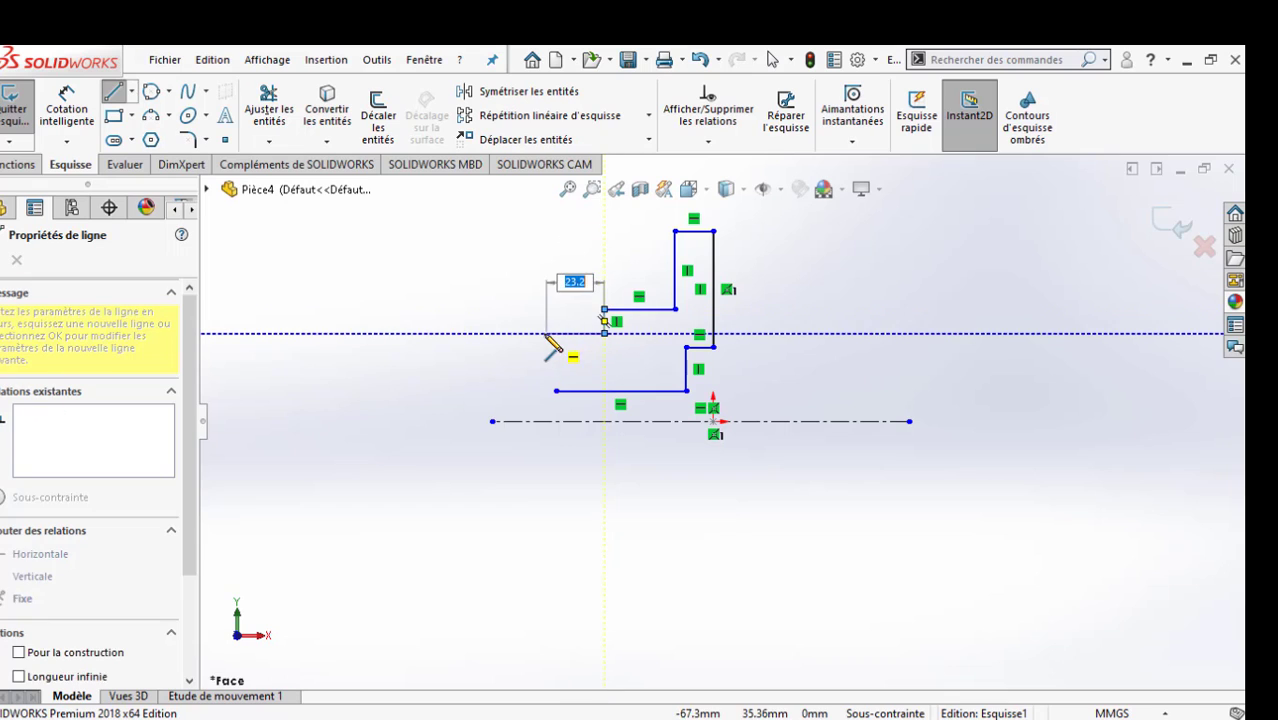
# Step: Close the stepped profile with a horizontal line about 19 mm long and a vertical line about 23 mm down to the lower edge's endpoint
pyautogui.click(556, 332)
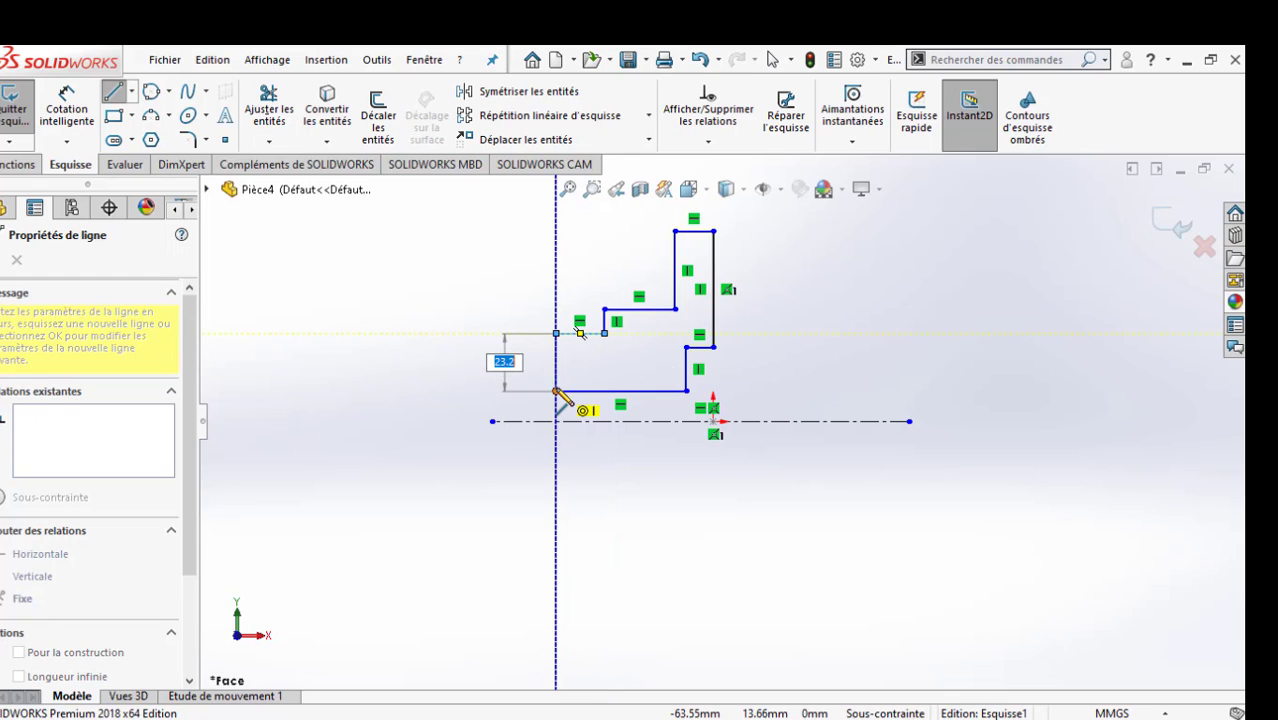
pyautogui.click(556, 390)
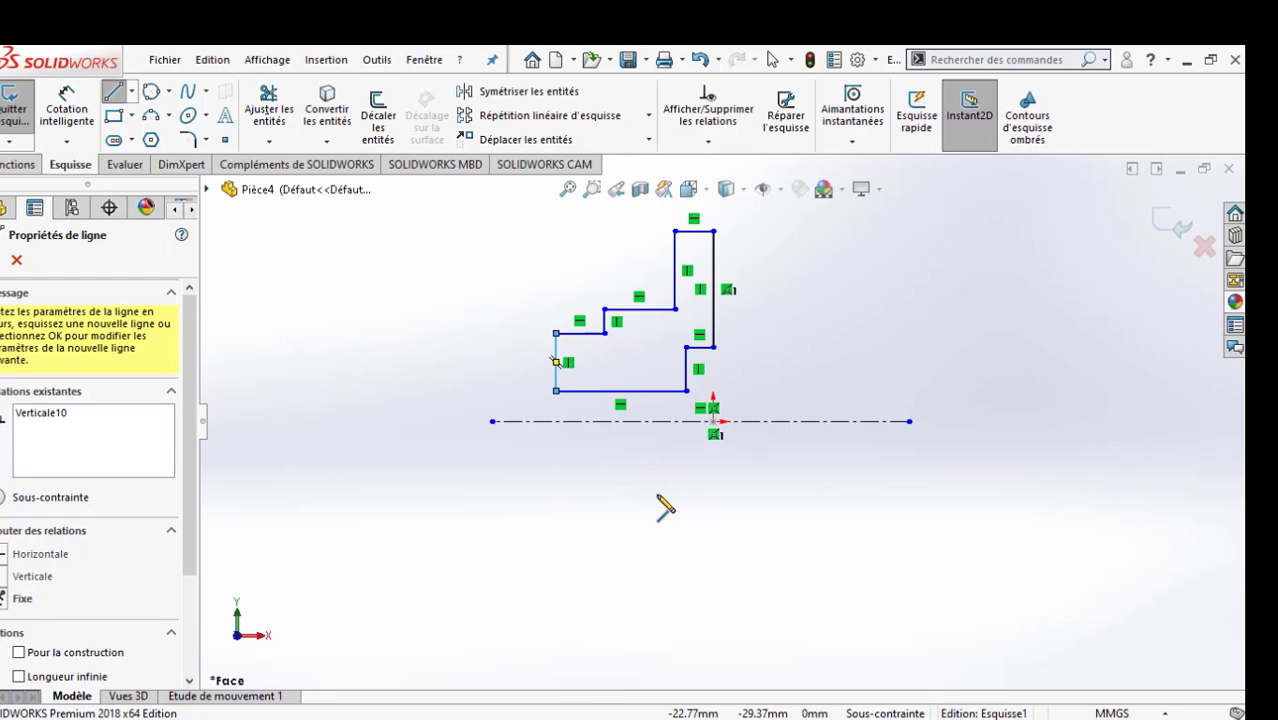
pyautogui.press('Escape')
pyautogui.press('Escape')
# Step: Dimension the distance from the profile's lowest horizontal edge to the horizontal centerline as 12 mm
pyautogui.press('d')
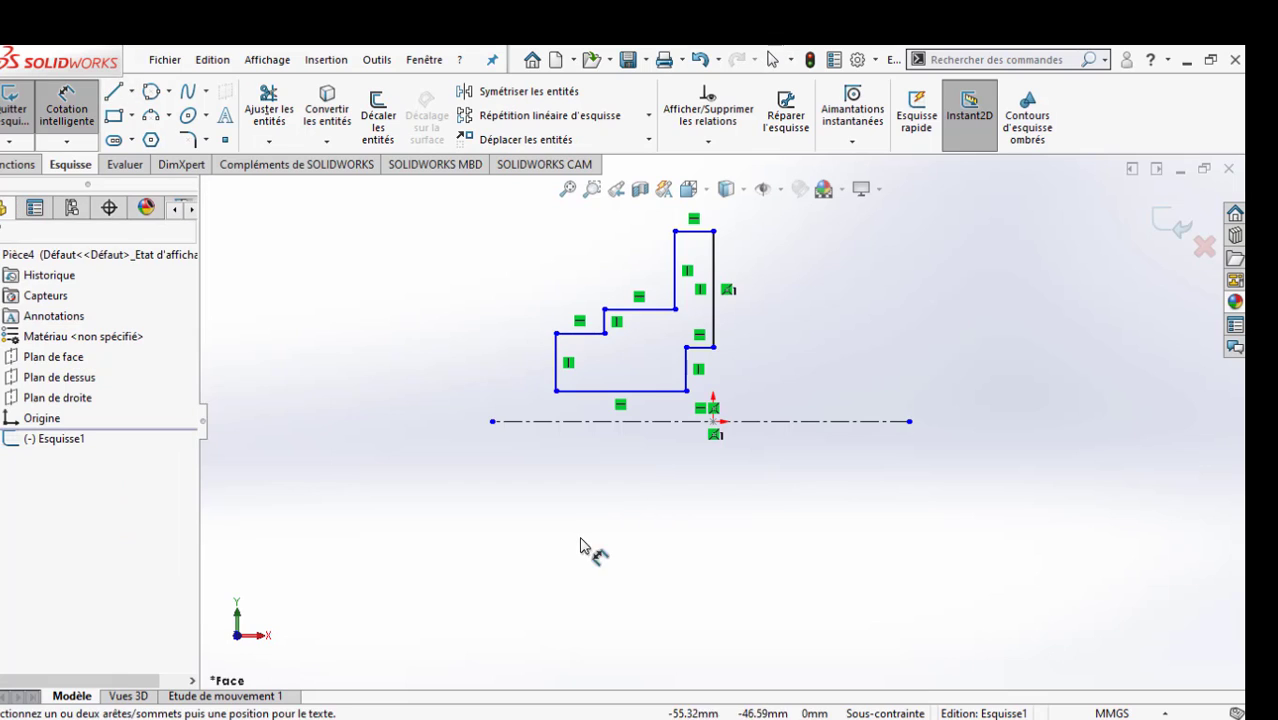
pyautogui.click(640, 395)
pyautogui.click(690, 420)
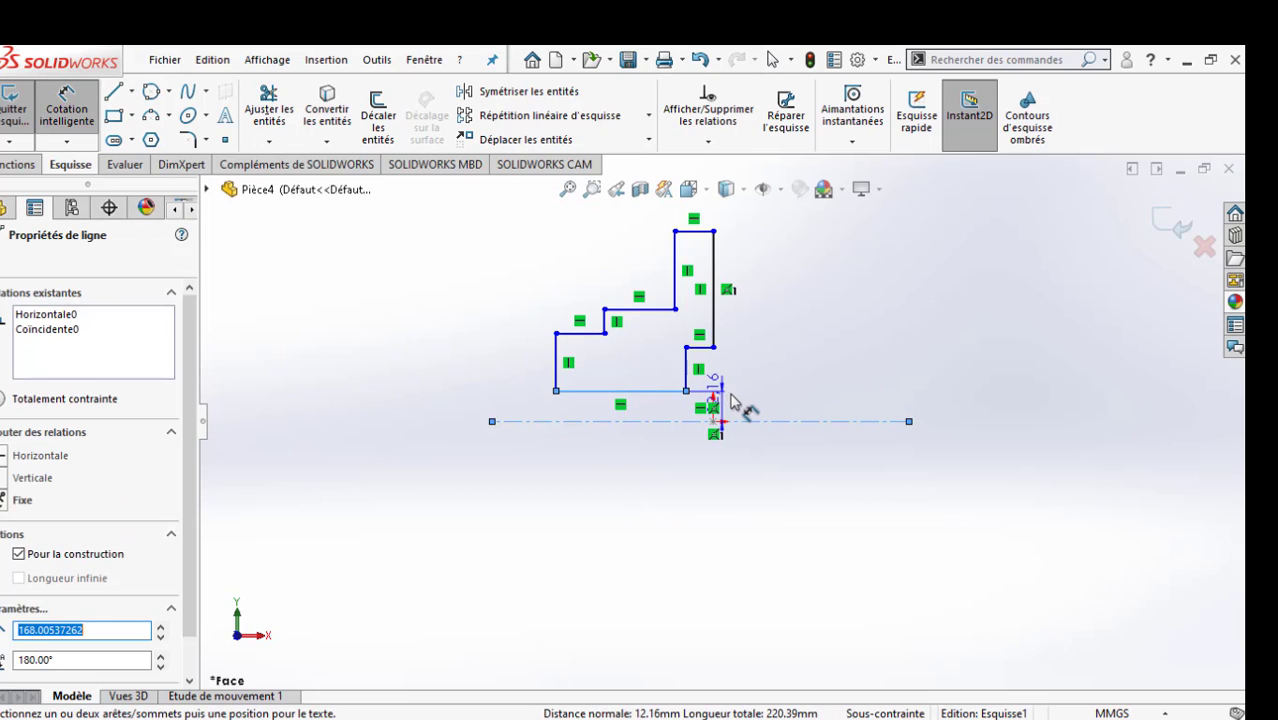
pyautogui.click(745, 418)
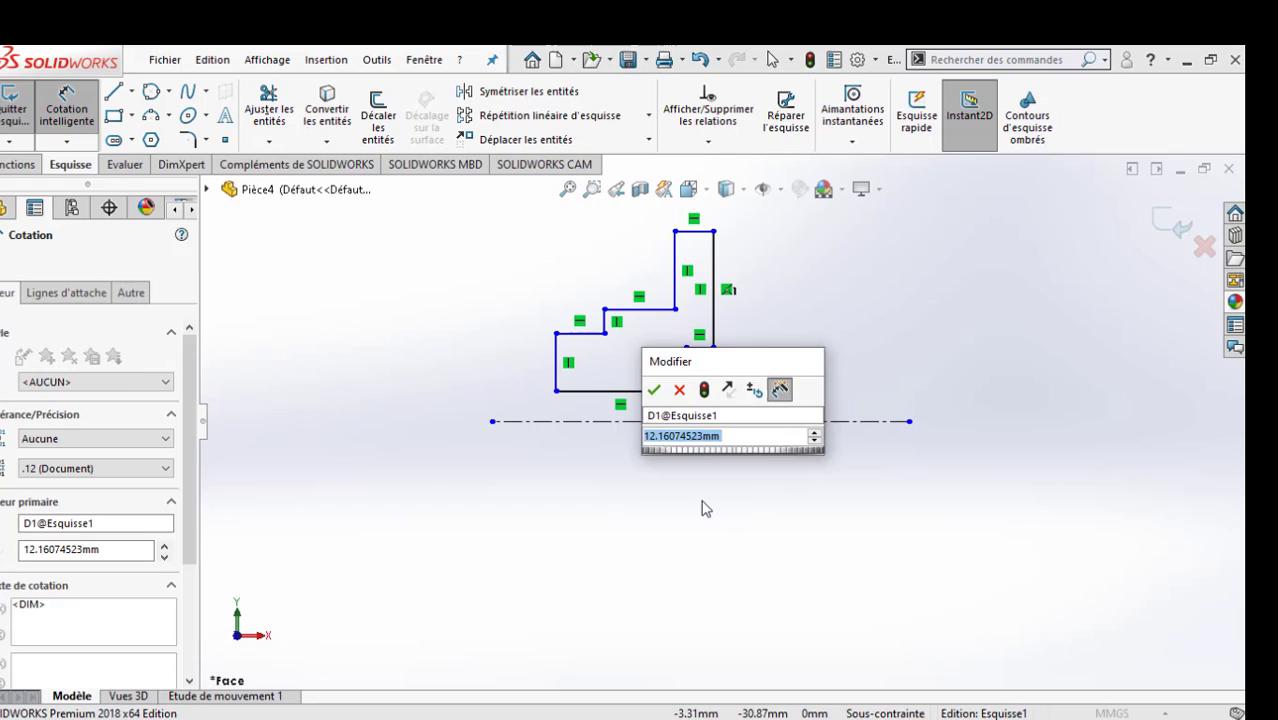
pyautogui.write('12')
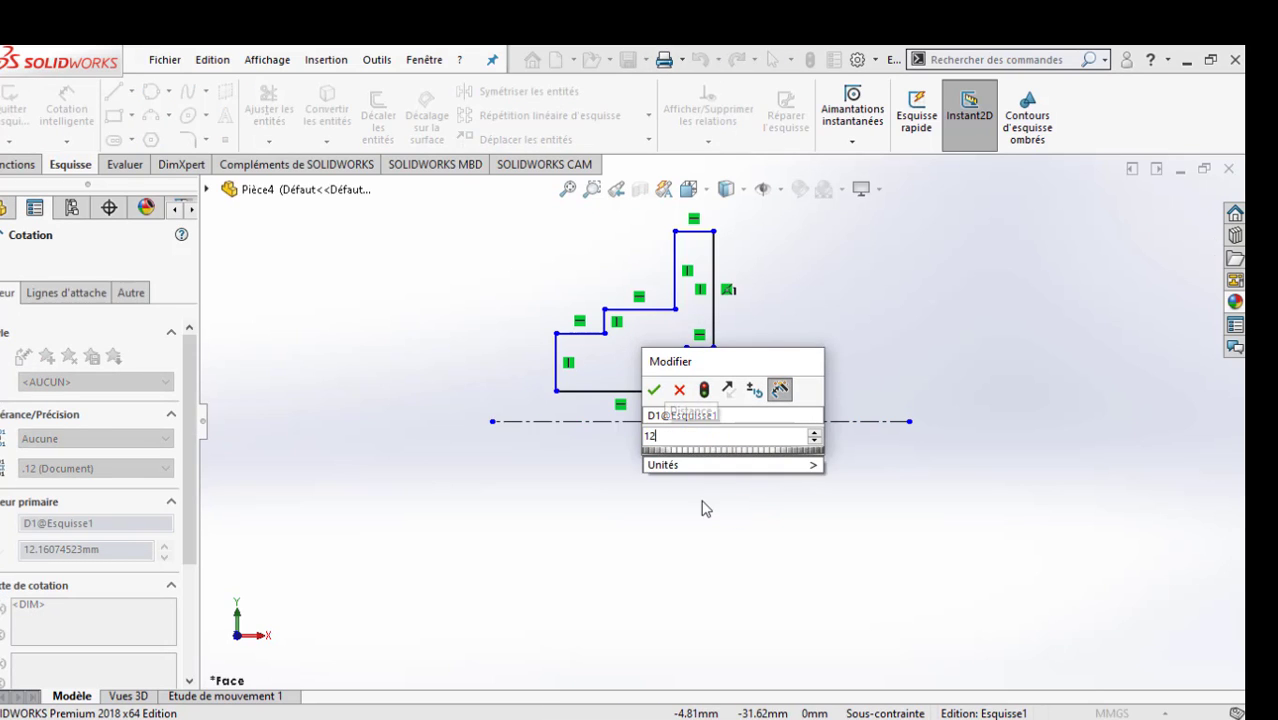
pyautogui.press('Return')
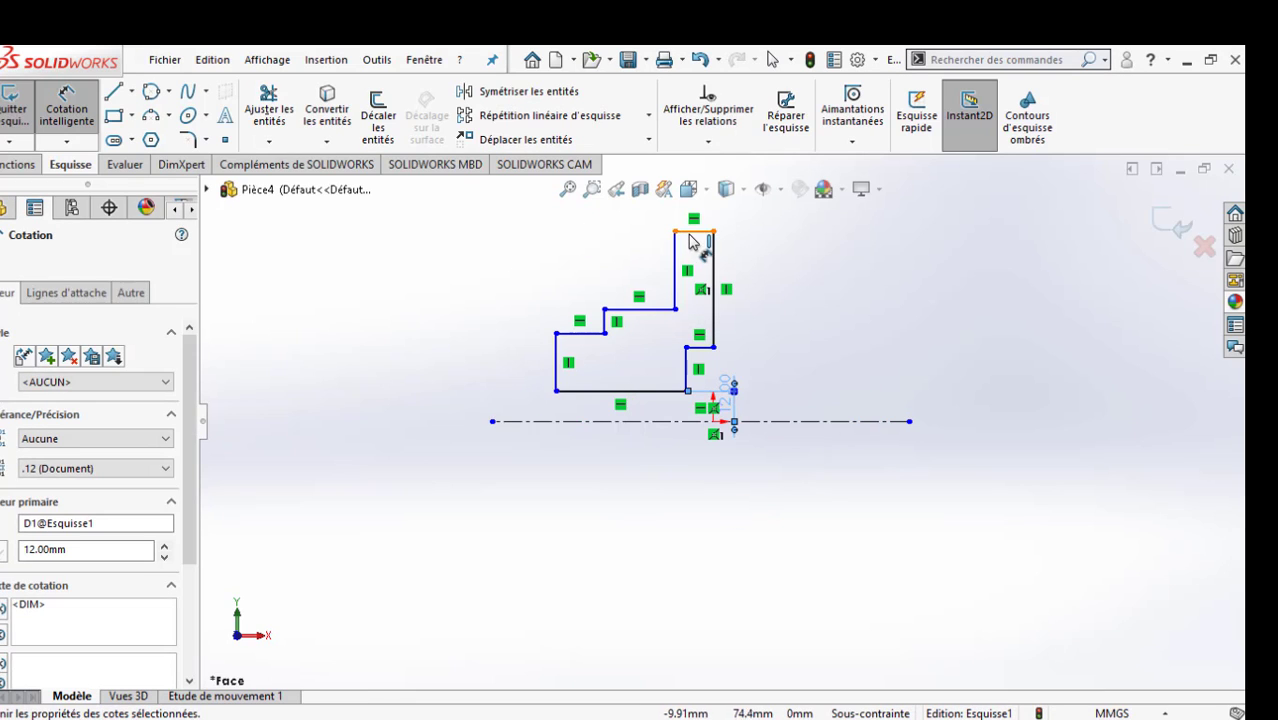
# Step: Dimension the distance from the profile's topmost edge to the centerline as 70 mm
pyautogui.click(689, 235)
pyautogui.click(907, 424)
pyautogui.click(930, 355)
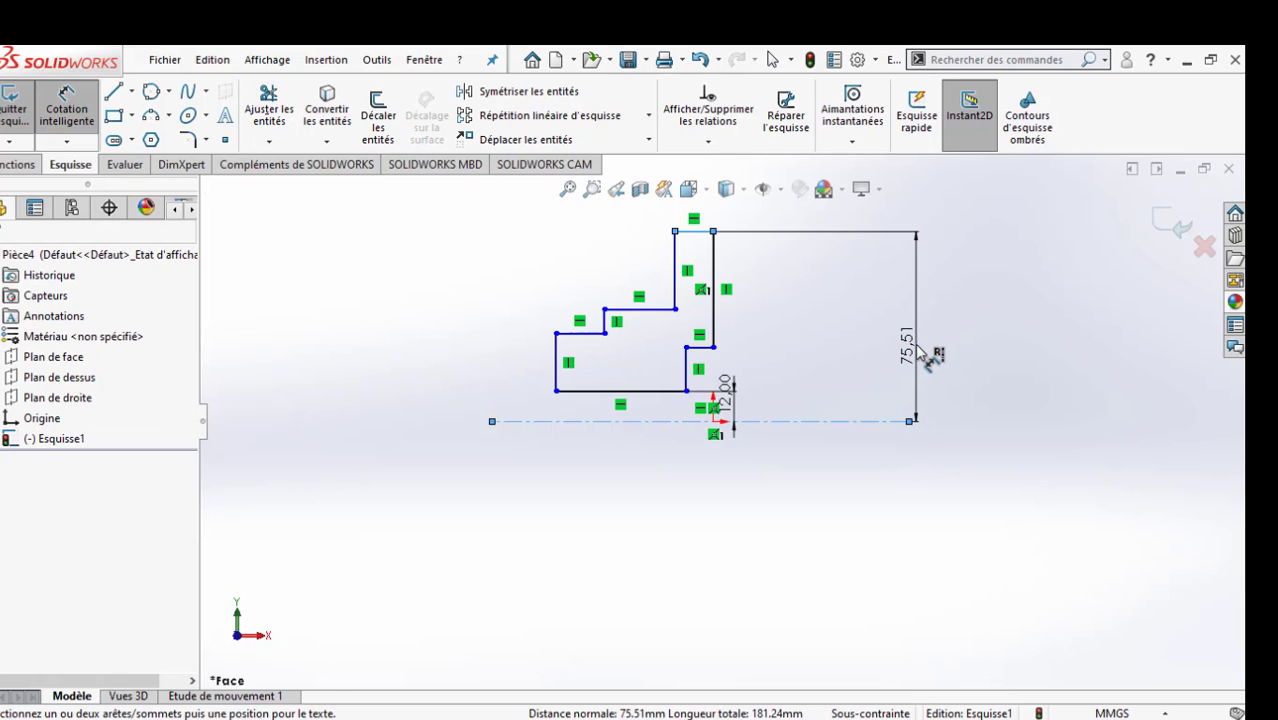
pyautogui.write('7')
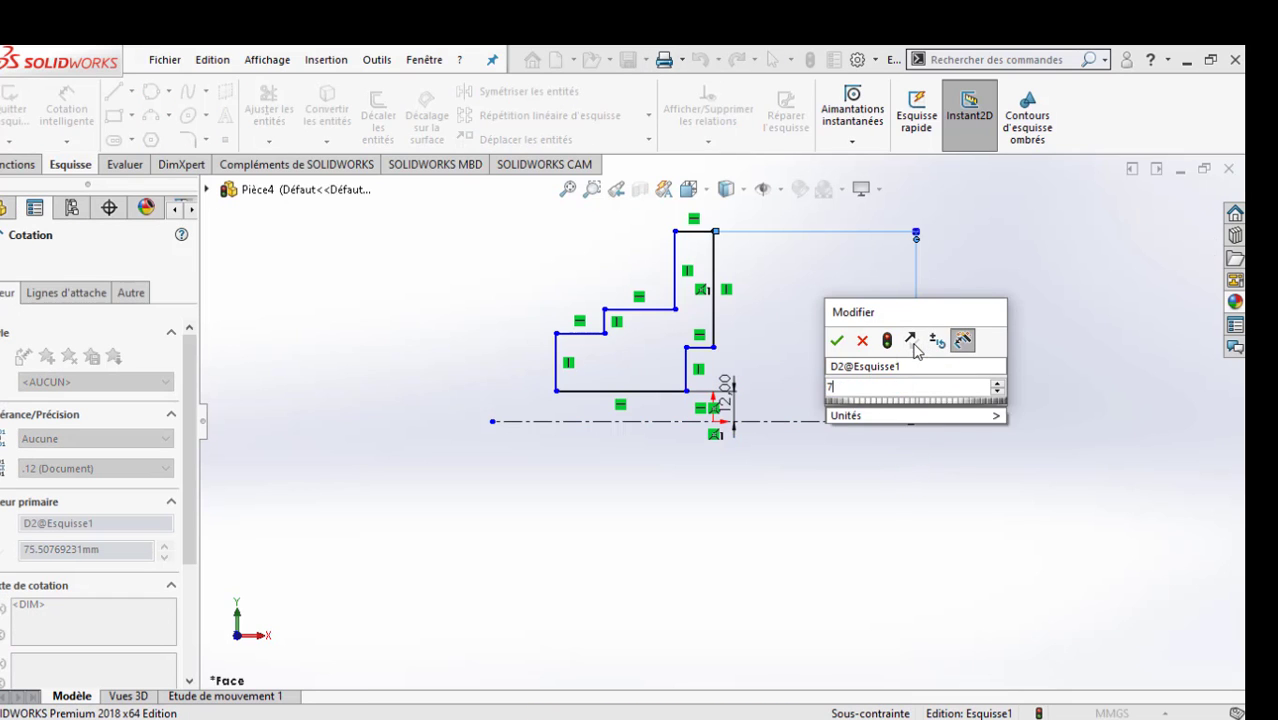
pyautogui.write('0')
pyautogui.press('Return')
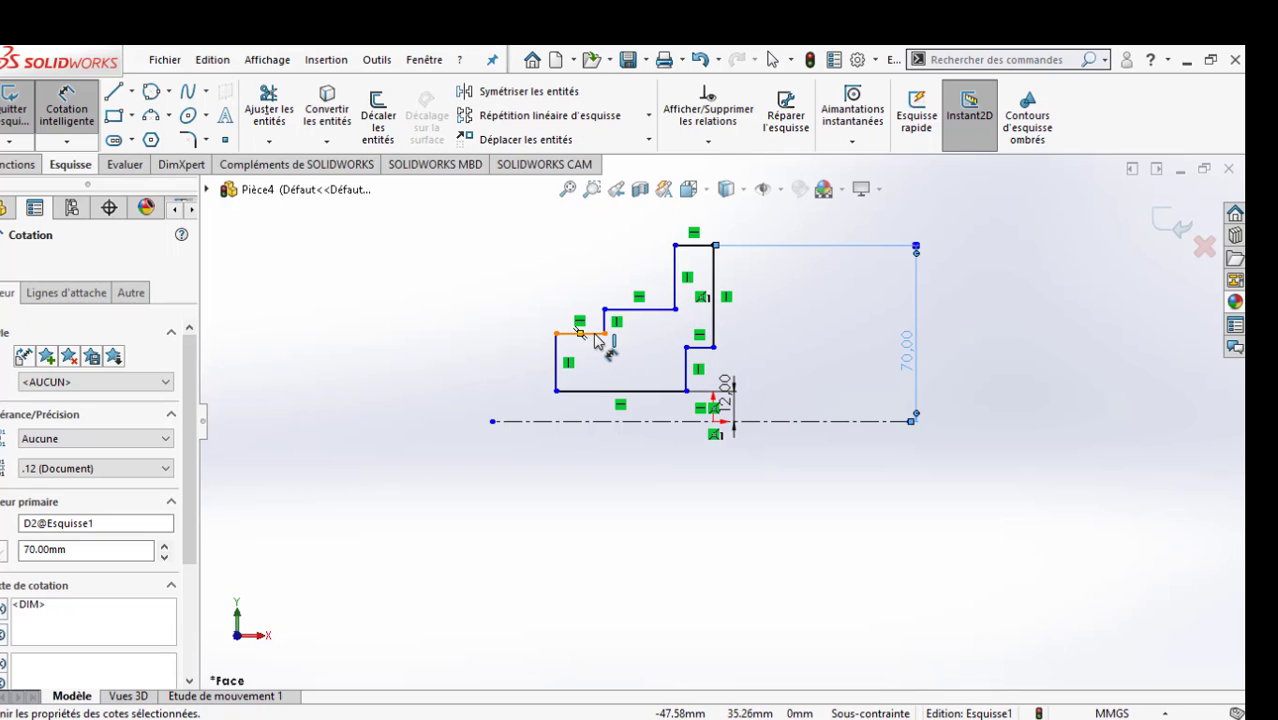
# Step: Dimension the hub's leftmost upper edge 24 mm from the centerline and set the step height to the next edge to 6 mm
pyautogui.click(595, 334)
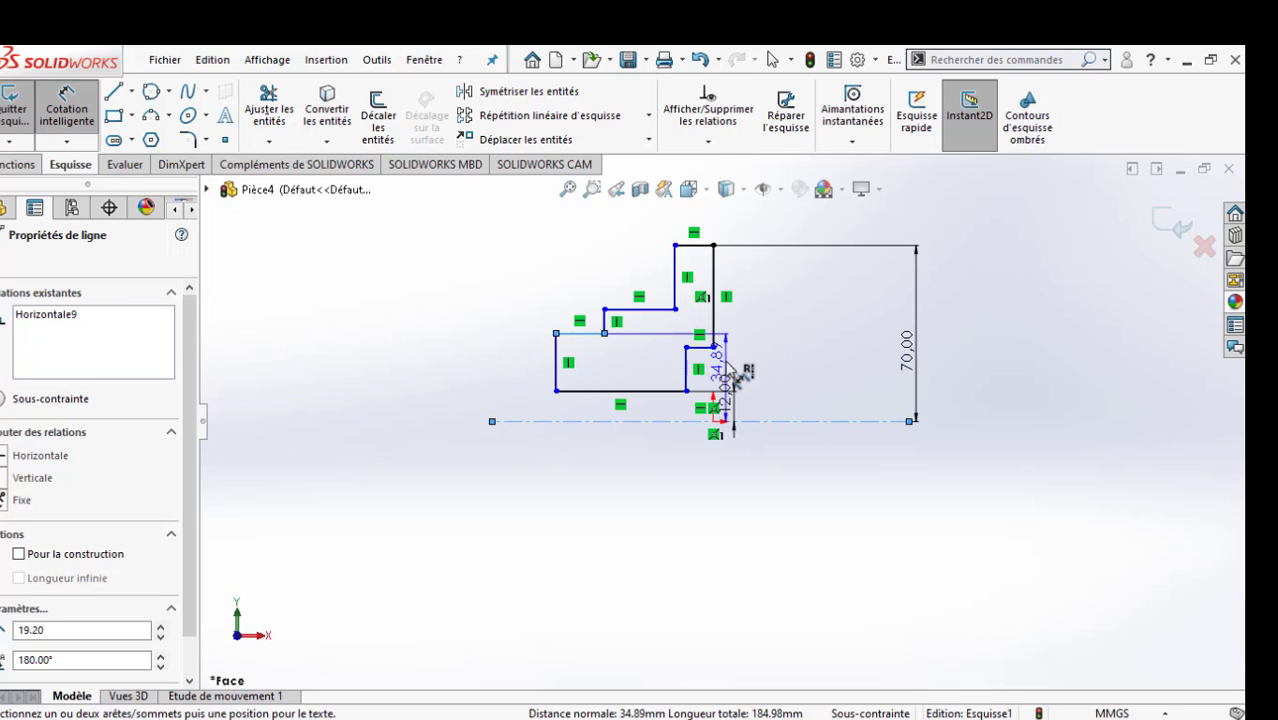
pyautogui.click(527, 366)
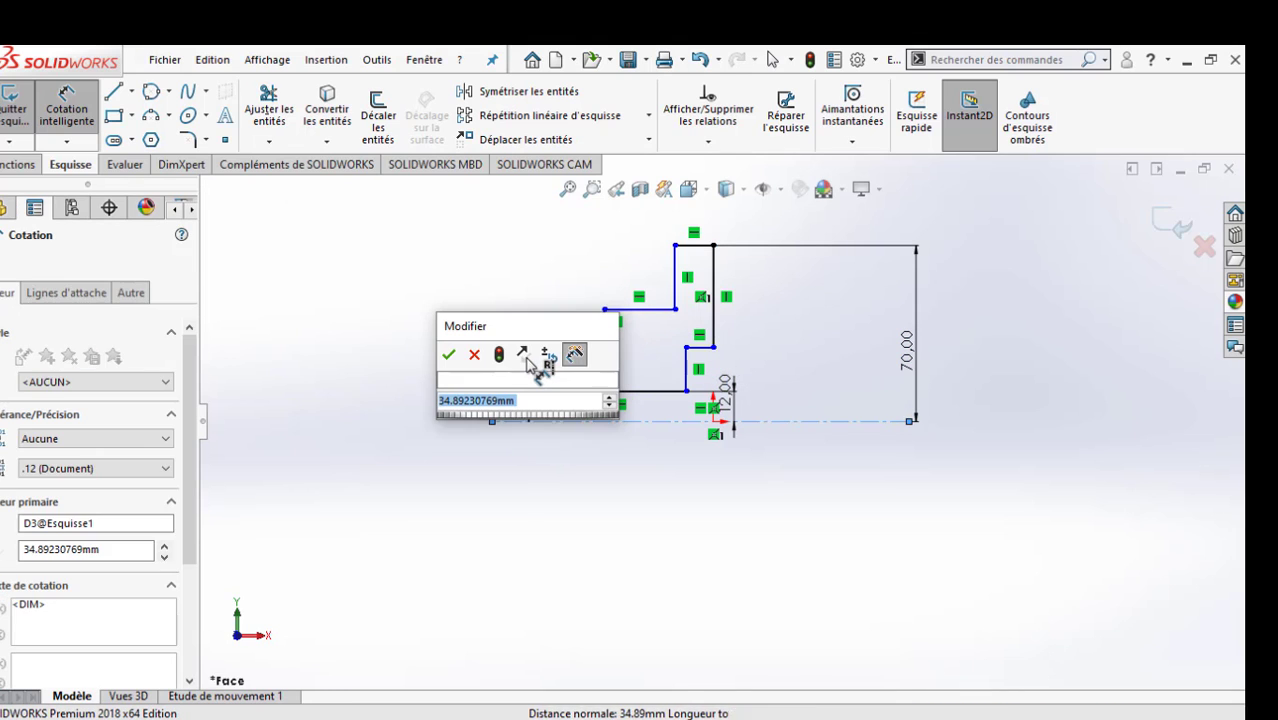
pyautogui.press('Return')
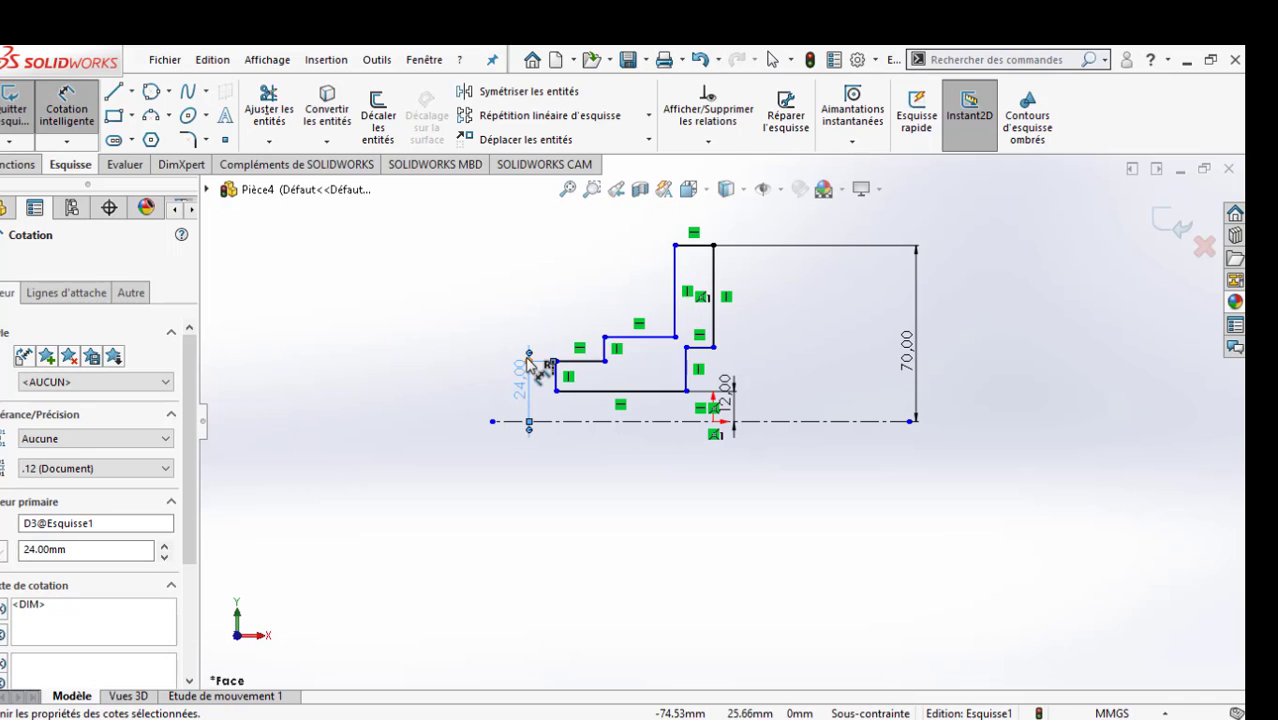
pyautogui.click(615, 338)
pyautogui.click(529, 282)
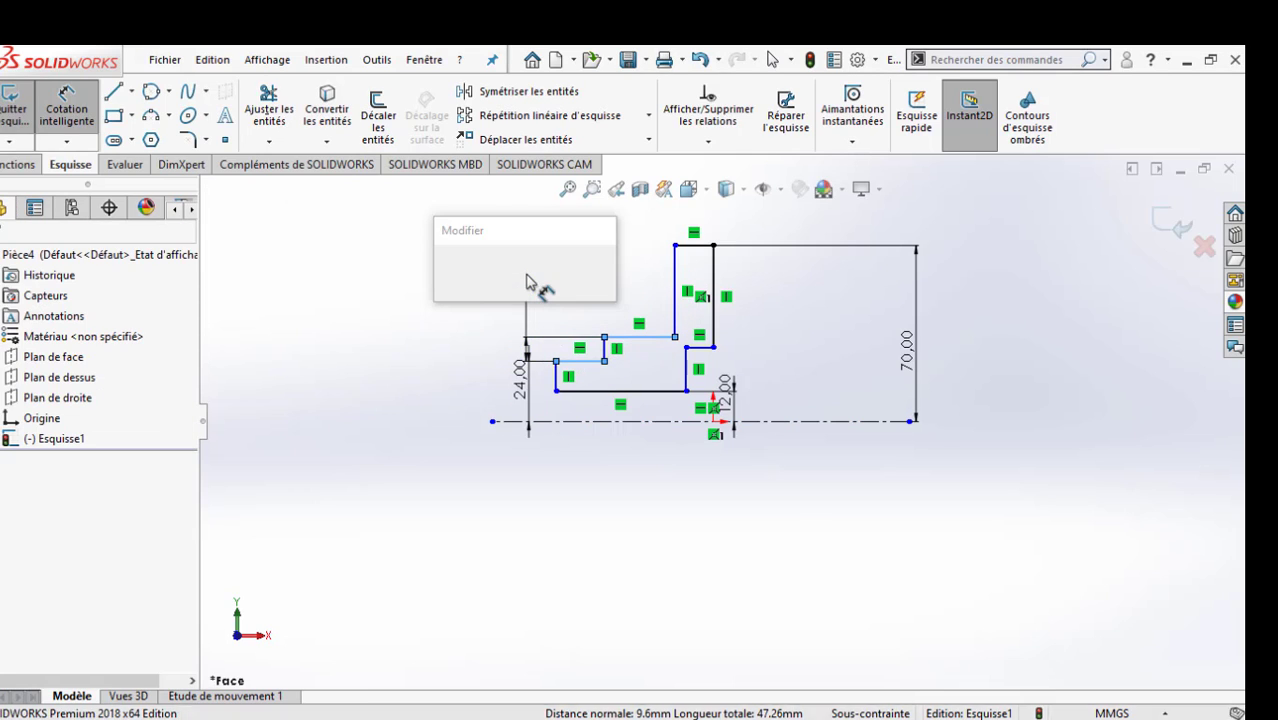
pyautogui.press('Return')
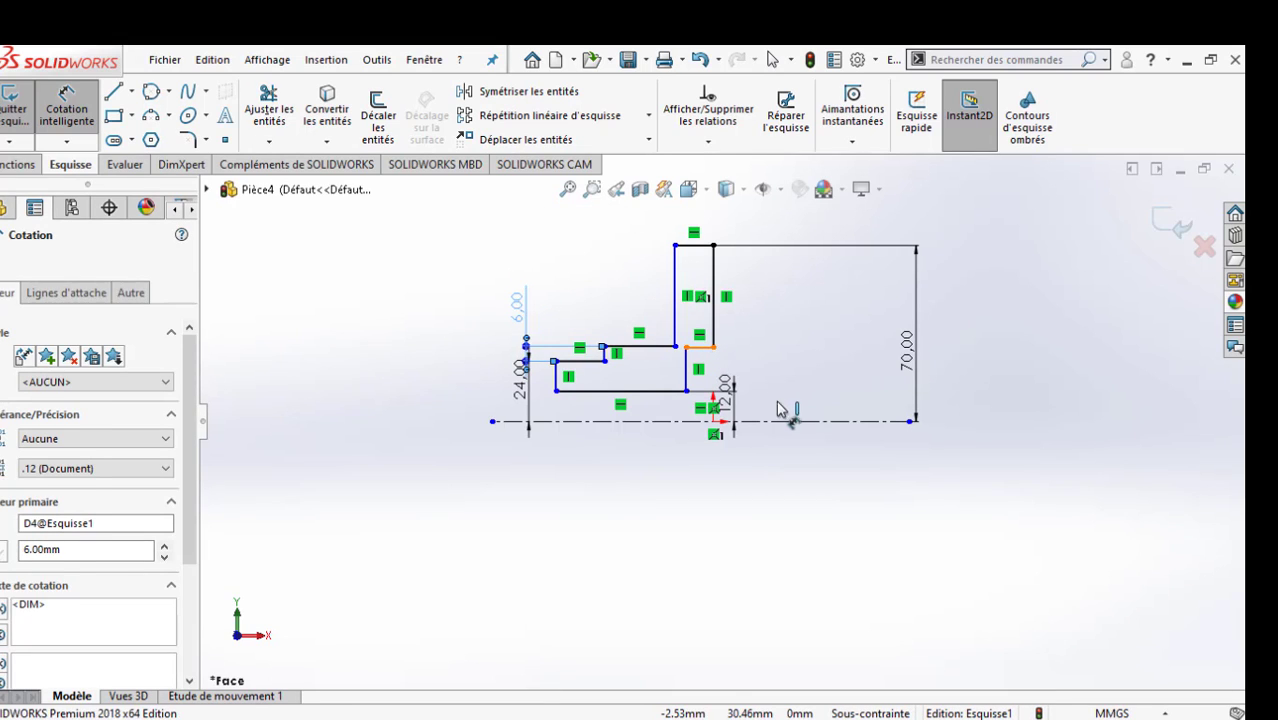
# Step: Dimension the distance from the short horizontal edge of the inner recess to the centerline as 23 mm
pyautogui.click(700, 347)
pyautogui.click(790, 420)
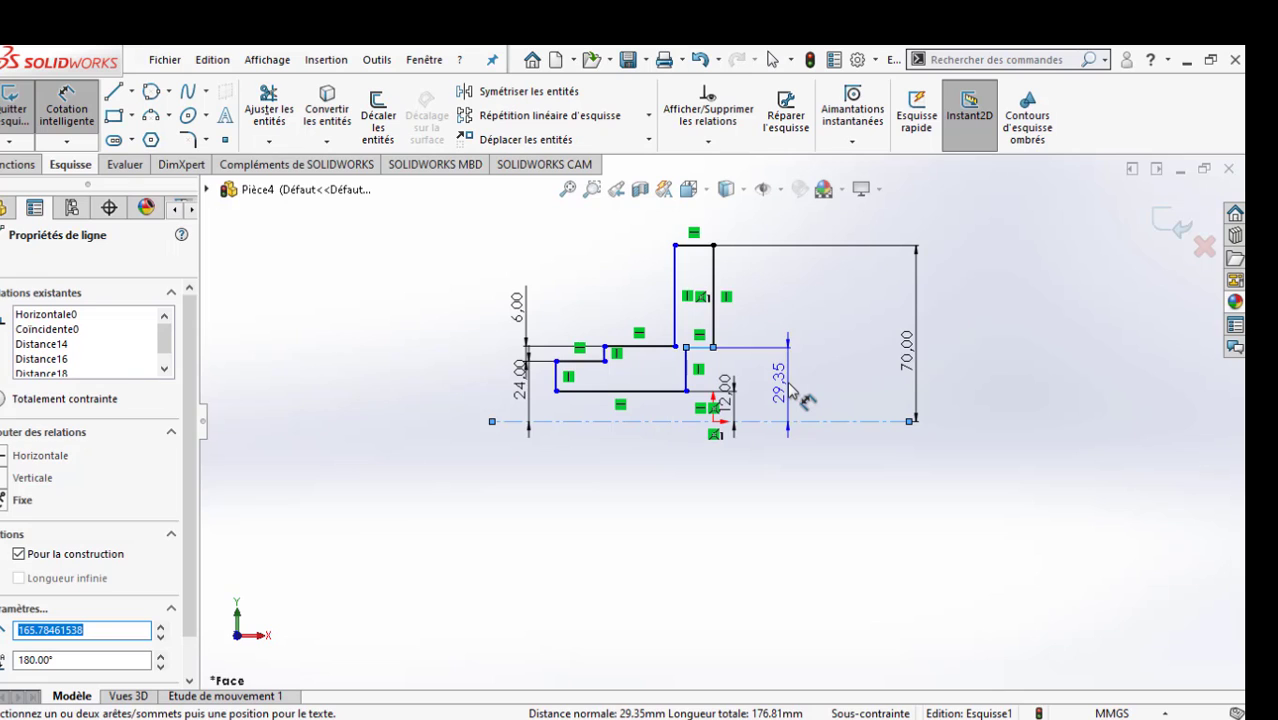
pyautogui.click(790, 390)
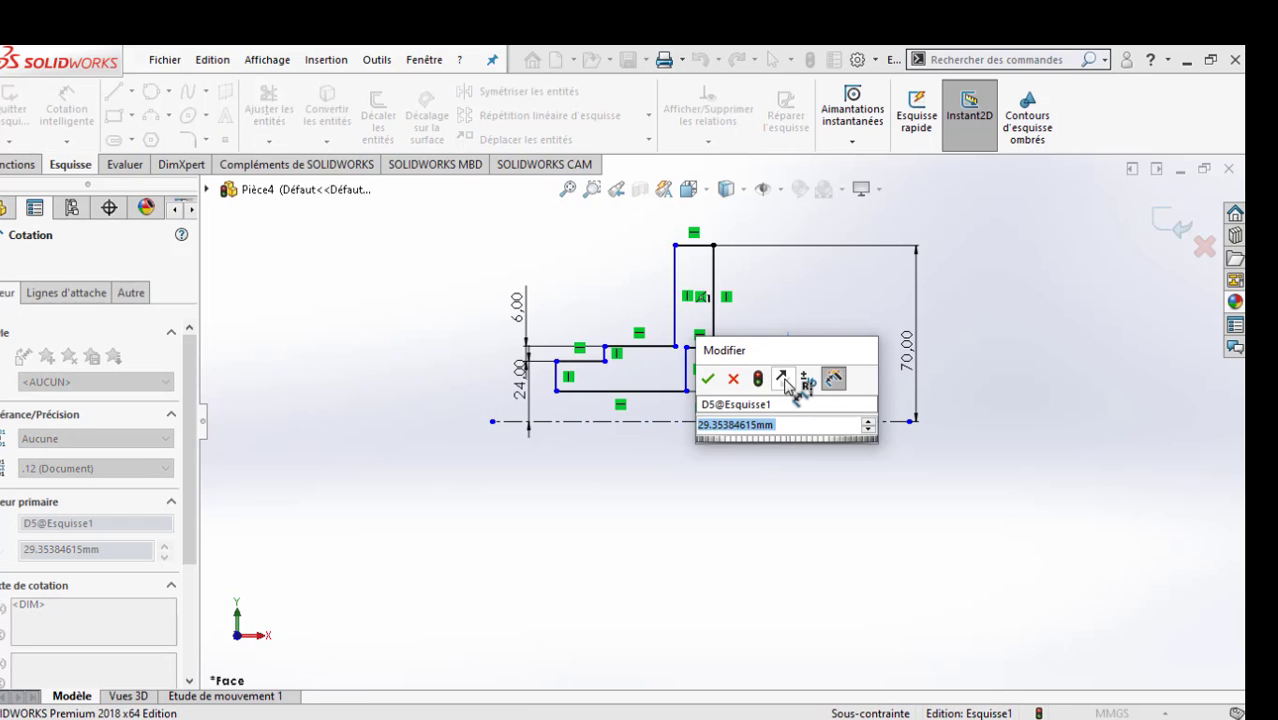
pyautogui.write('23')
pyautogui.press('Return')
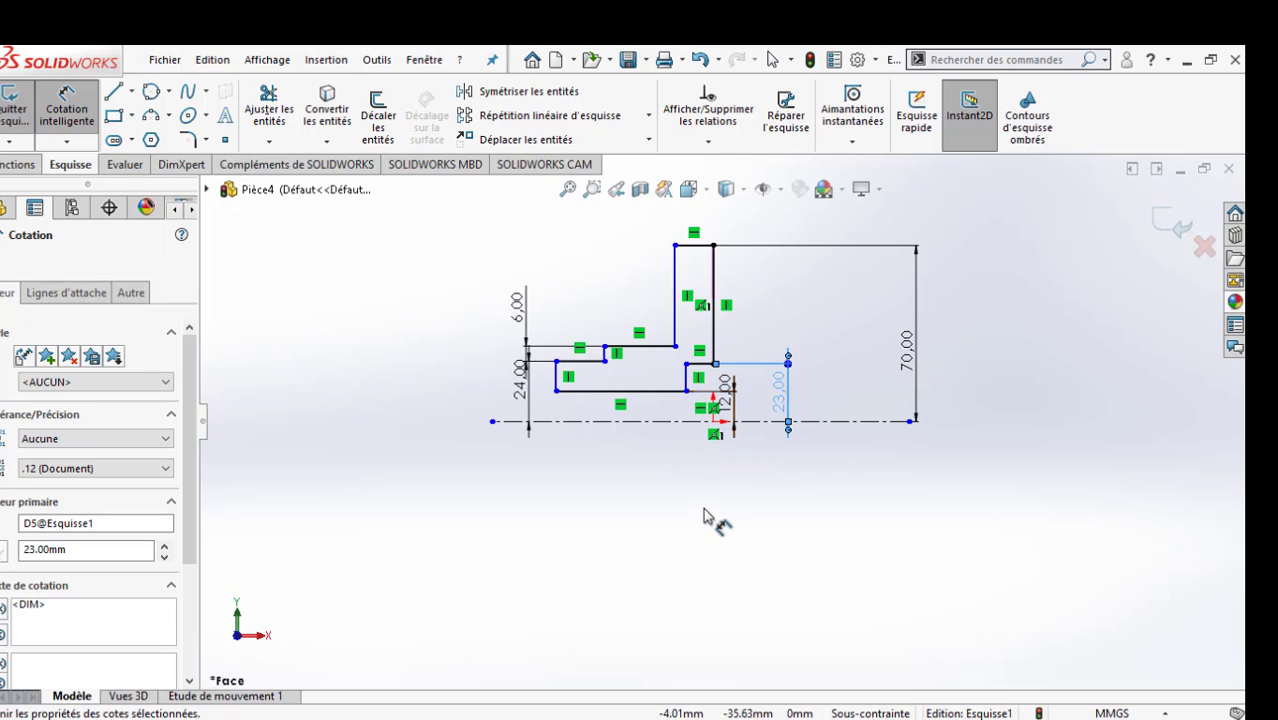
pyautogui.press('Escape')
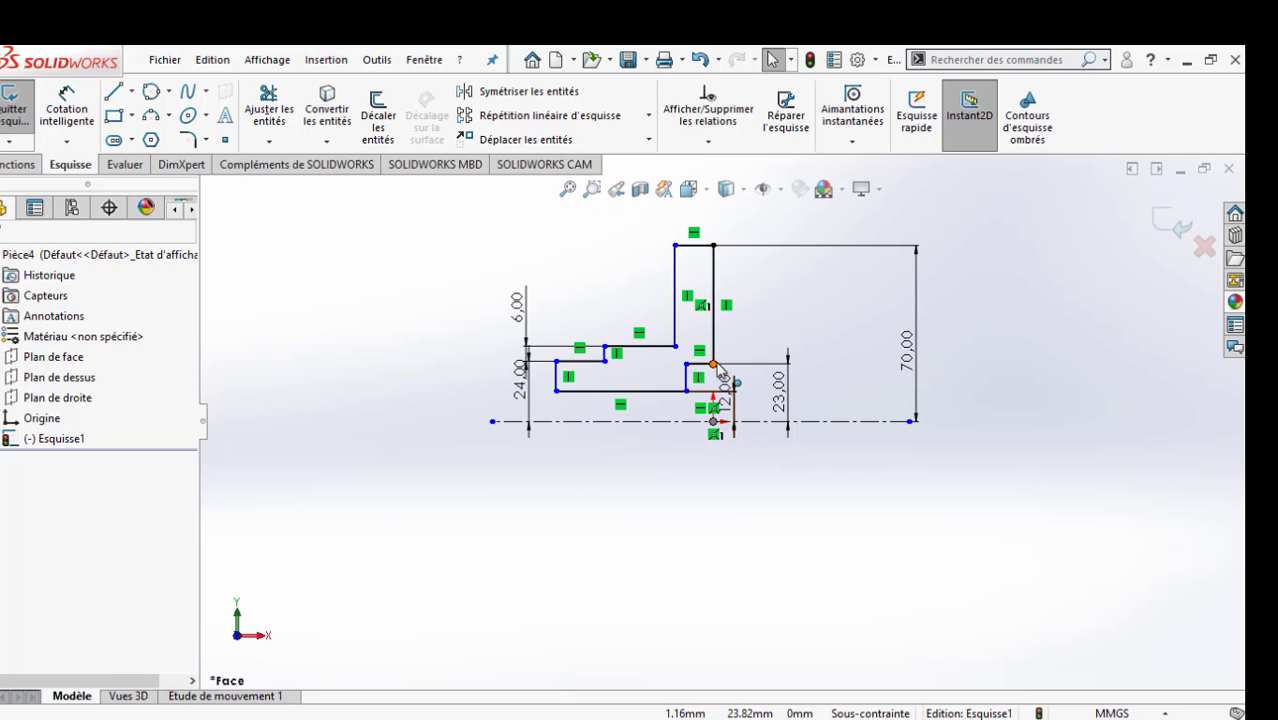
# Step: Add a vertical relation between the lower endpoint of the profile's right edge and the origin
pyautogui.click(714, 366)
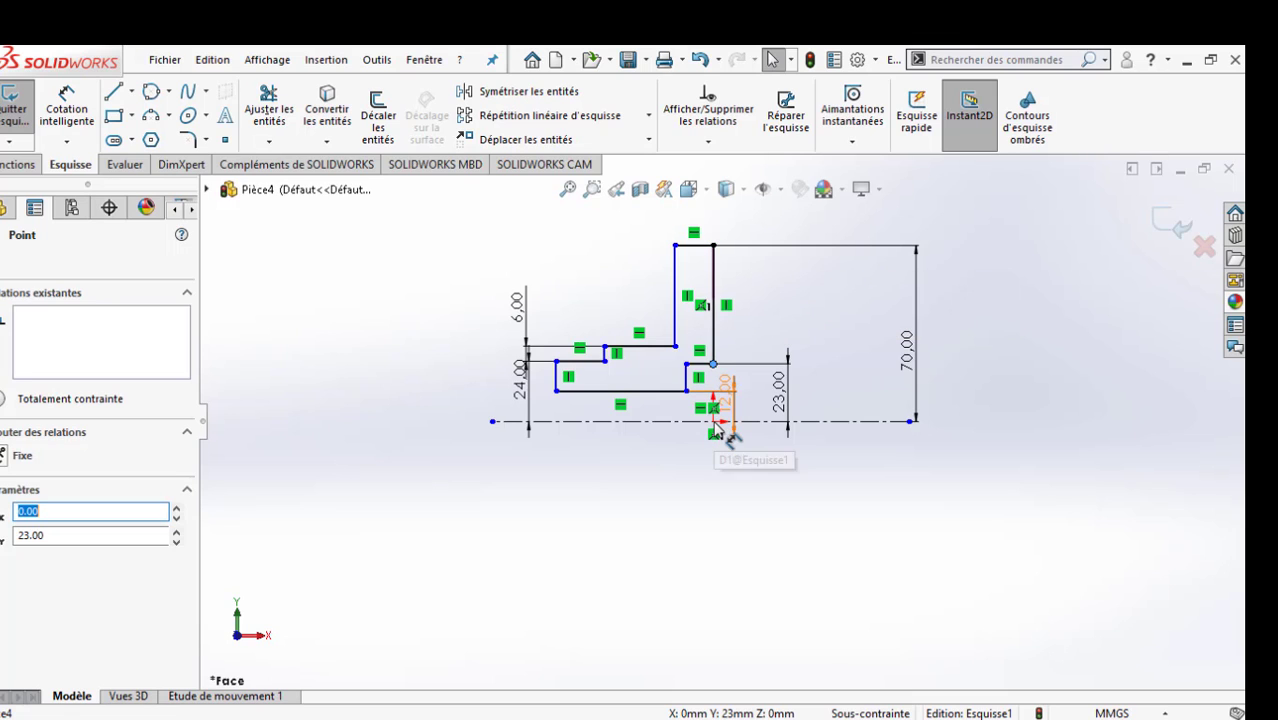
pyautogui.keyDown('ctrl'); pyautogui.click(714, 423); pyautogui.keyUp('ctrl')
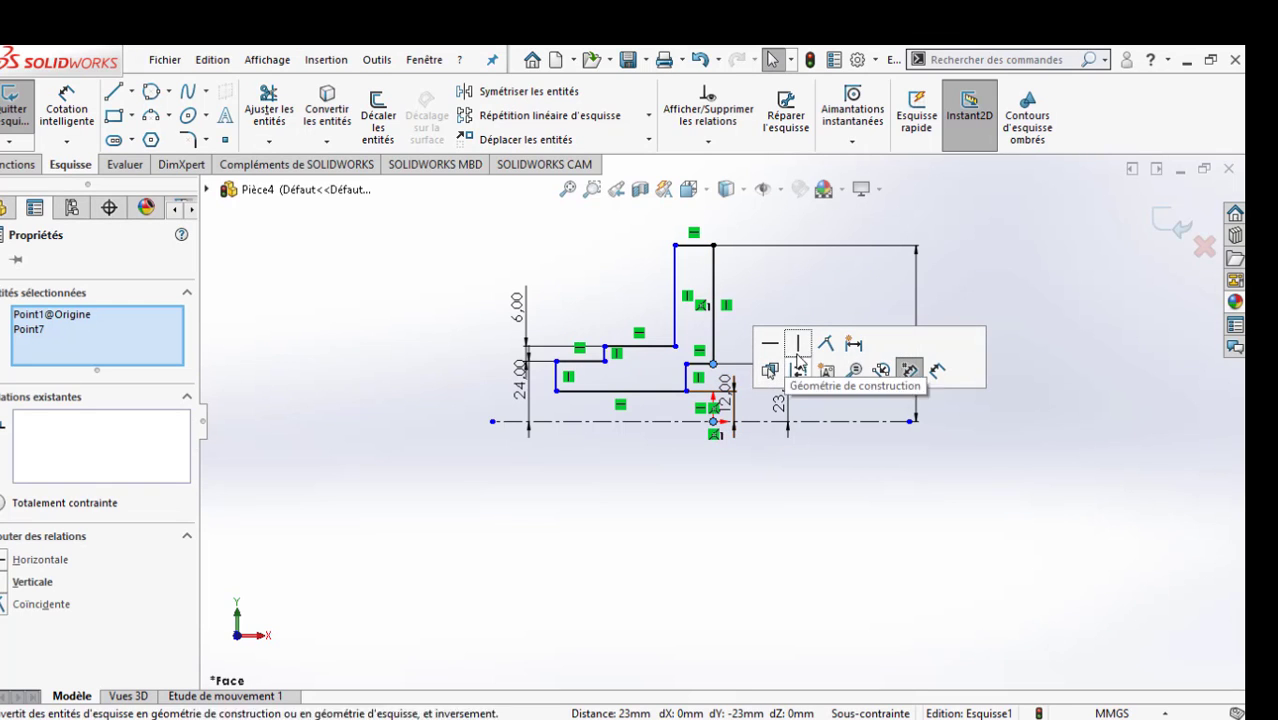
pyautogui.click(798, 343)
pyautogui.click(710, 603)
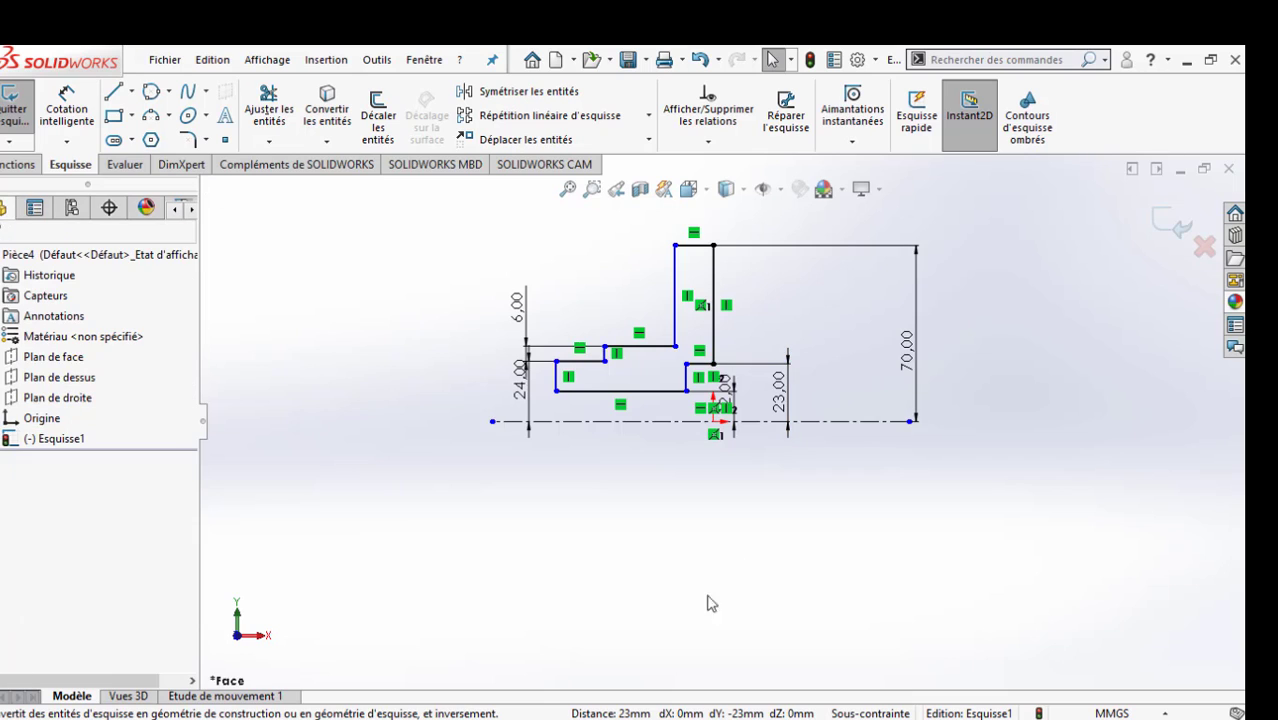
# Step: Dimension the horizontal distance from the profile's leftmost vertical edge to the origin as 42 mm
pyautogui.moveTo(679, 631); pyautogui.dragTo(634, 468, button='right')
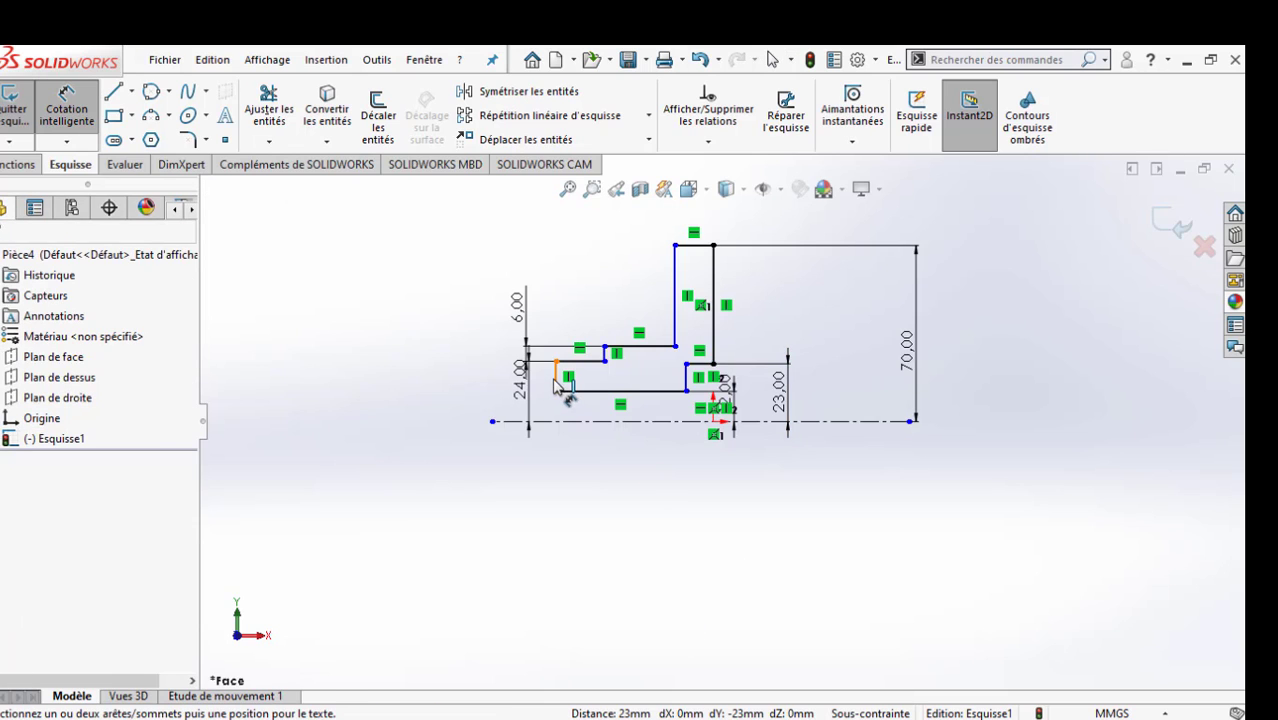
pyautogui.click(557, 385)
pyautogui.click(714, 421)
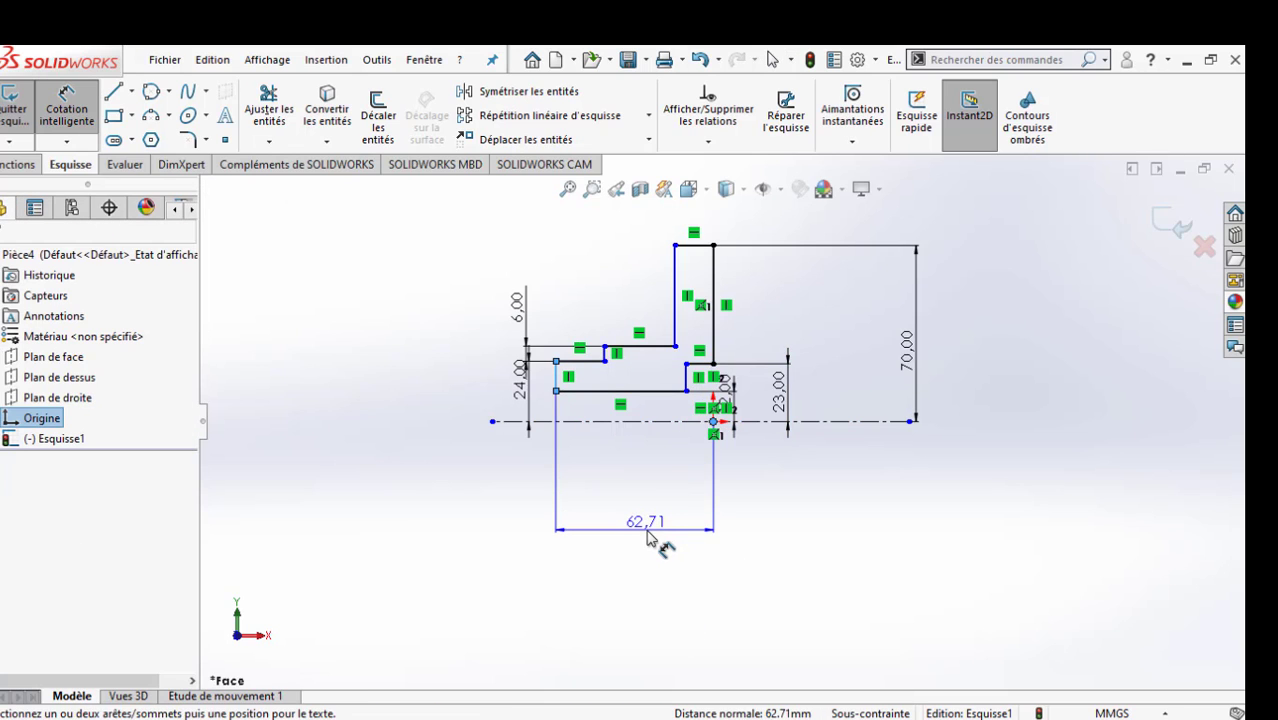
pyautogui.click(648, 538)
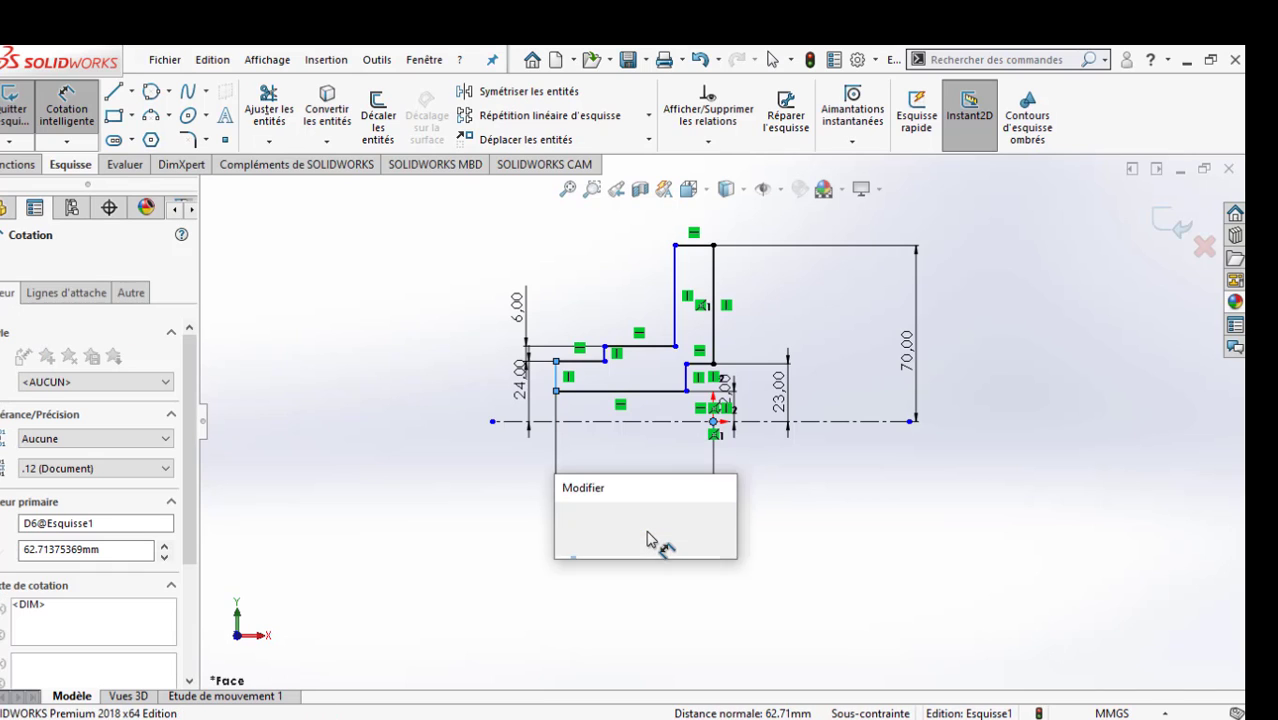
pyautogui.write('42')
pyautogui.press('Return')
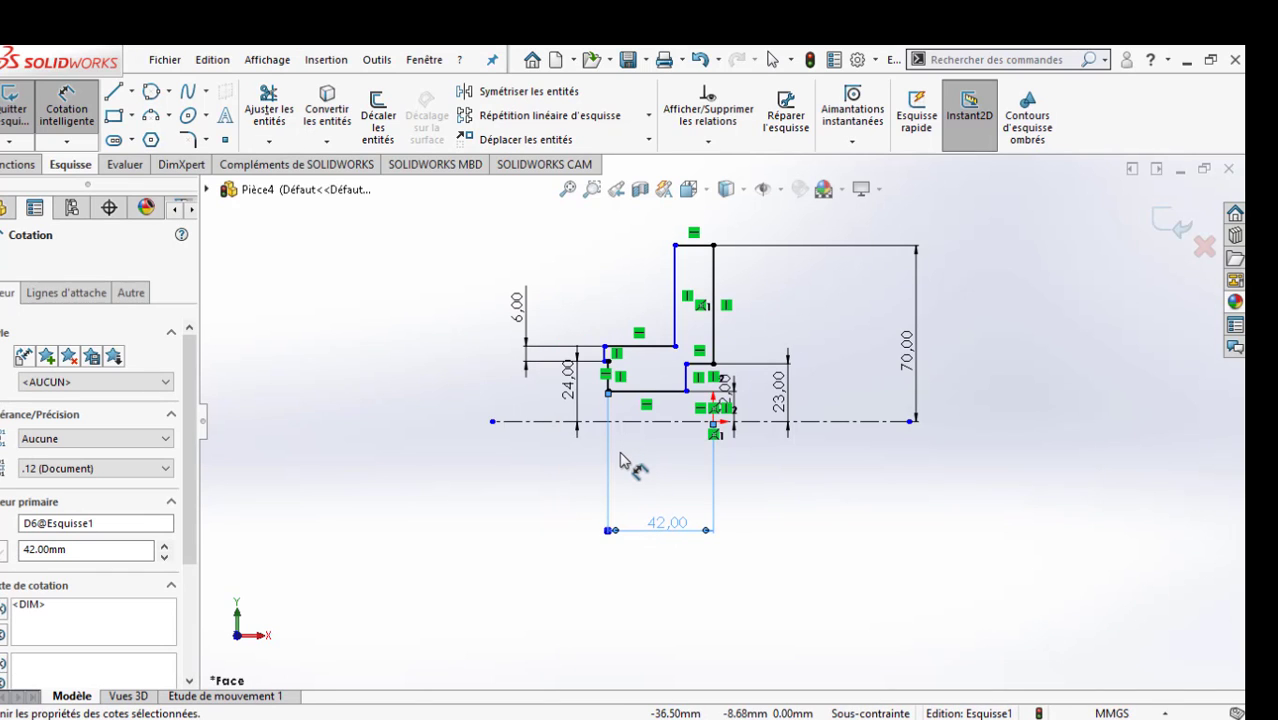
pyautogui.press('Escape')
pyautogui.press('Escape')
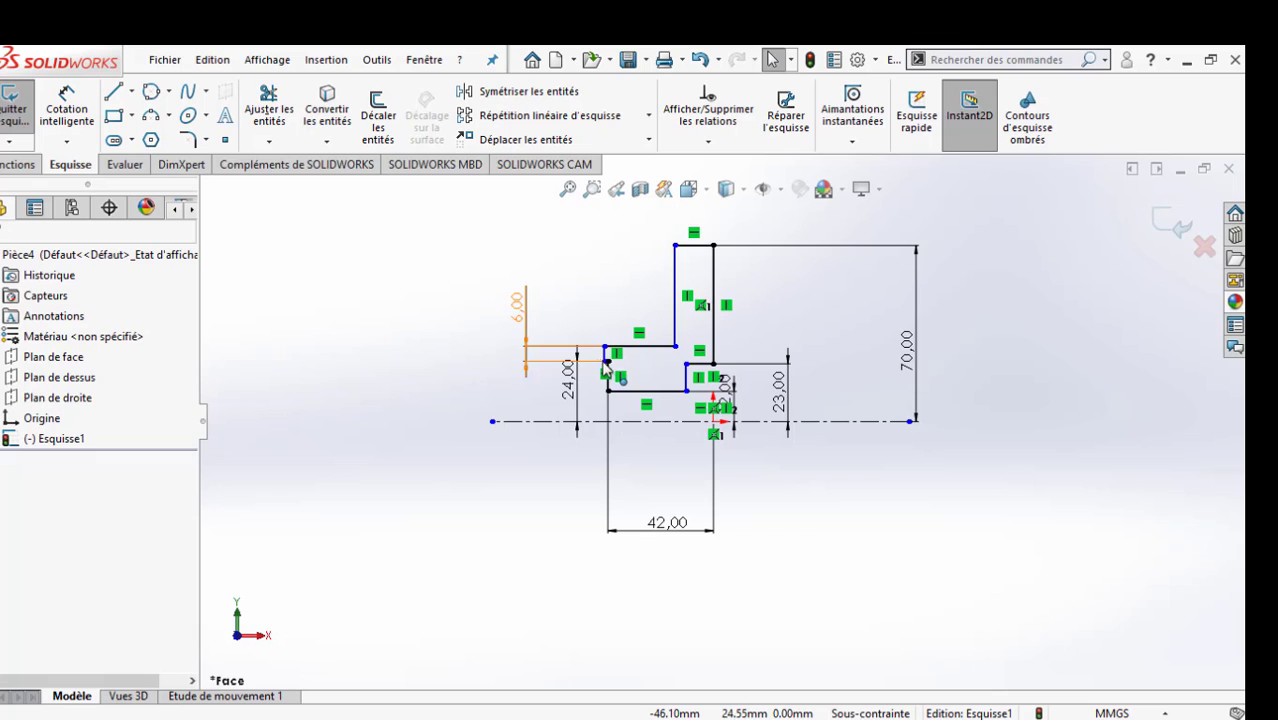
# Step: Dimension the horizontal distance from the lower corner of the 6 mm step to the origin as 30 mm
pyautogui.click(606, 363)
pyautogui.scroll(-1, 690, 365)
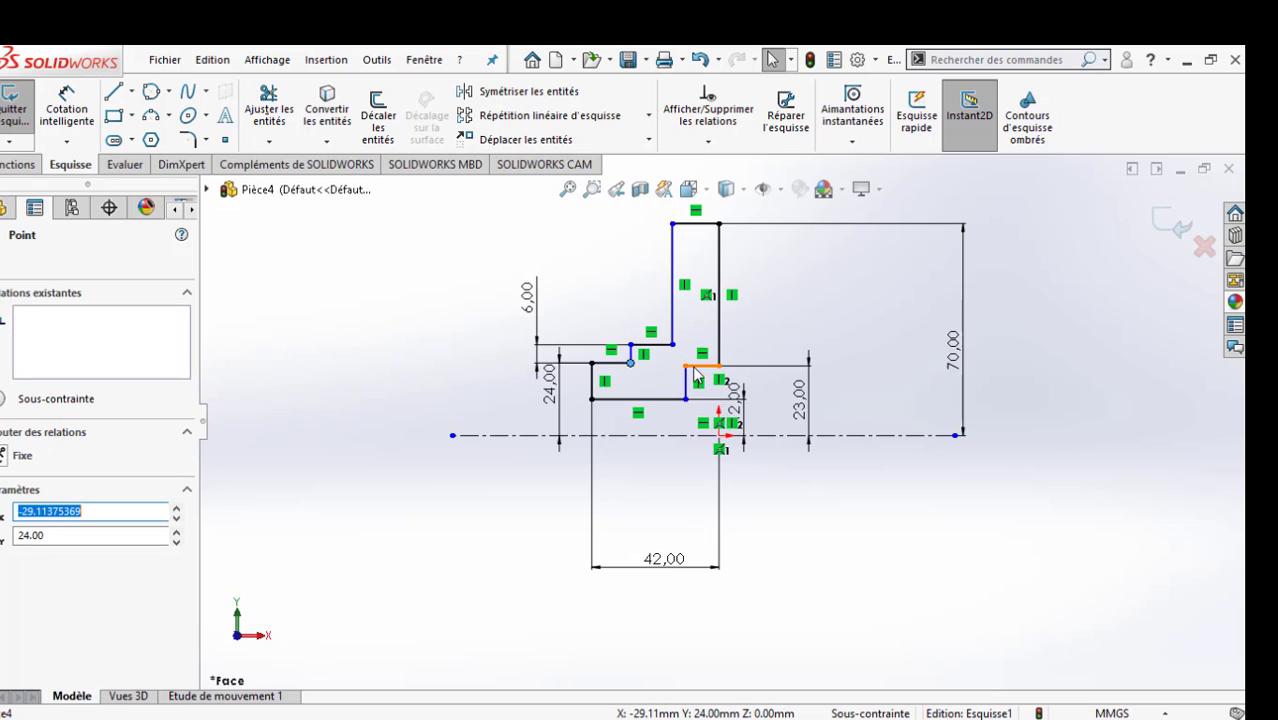
pyautogui.press('d')
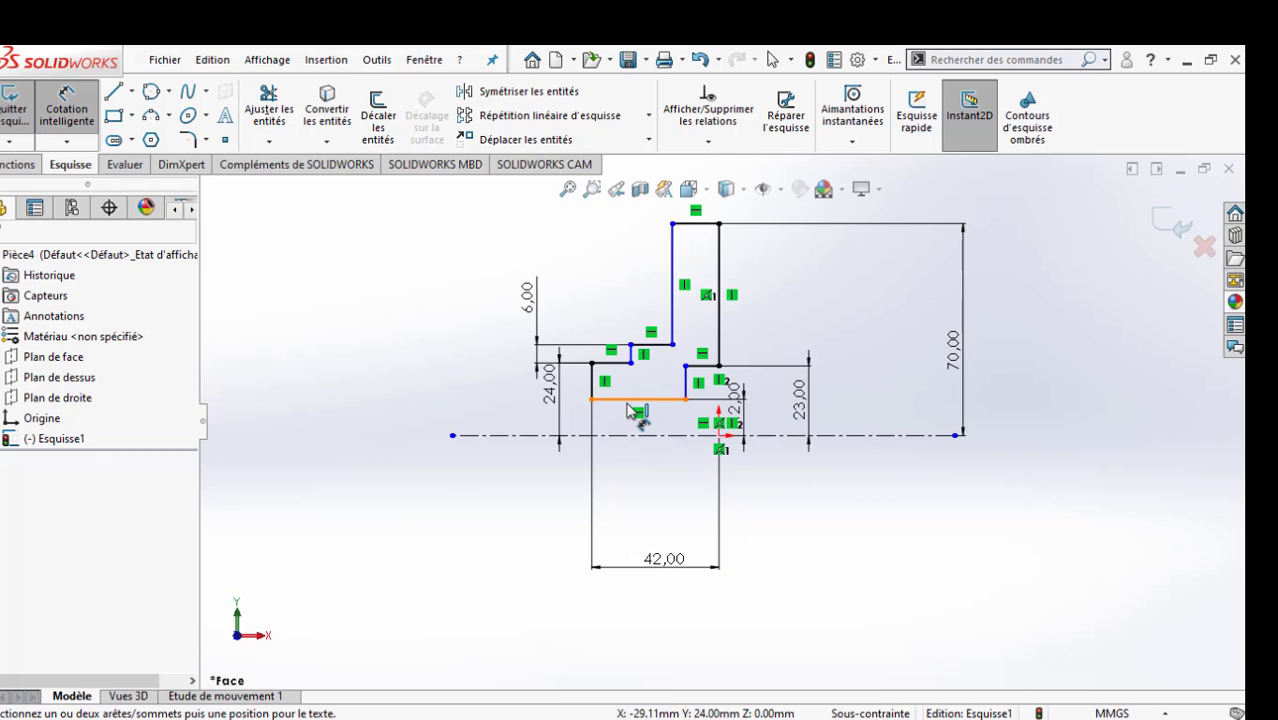
pyautogui.click(631, 363)
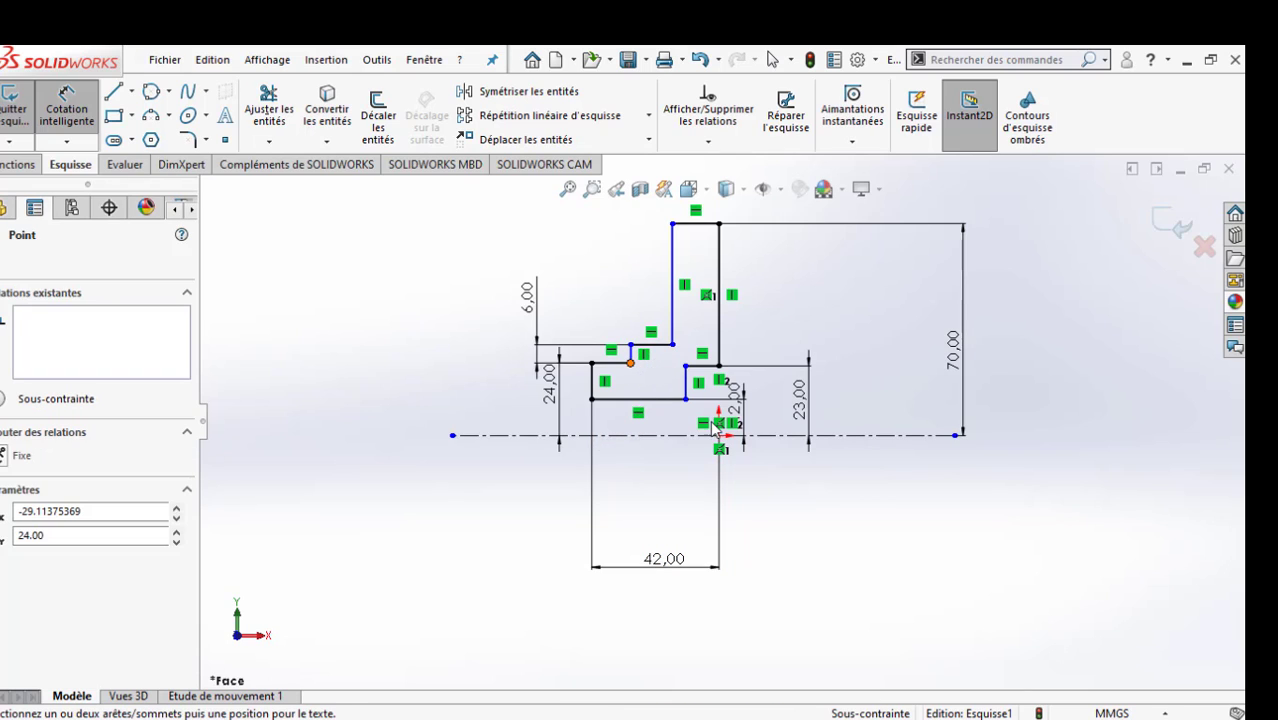
pyautogui.click(719, 435)
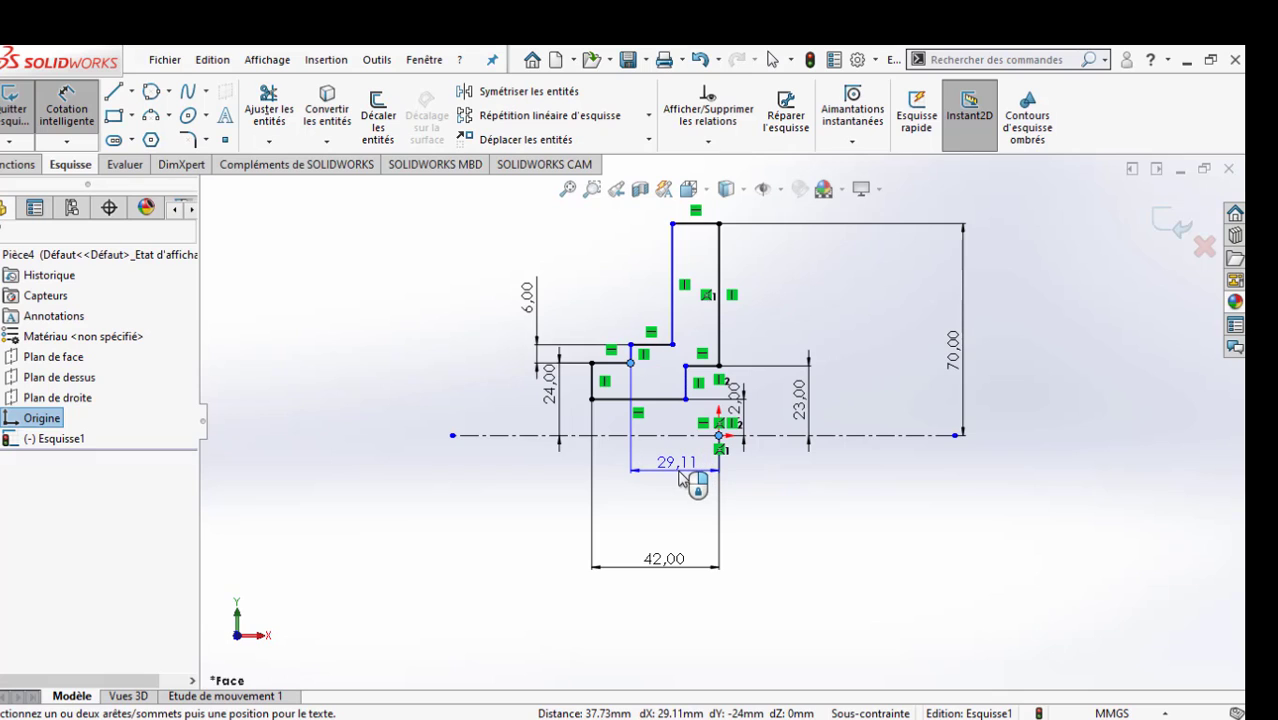
pyautogui.click(680, 478)
pyautogui.write('30')
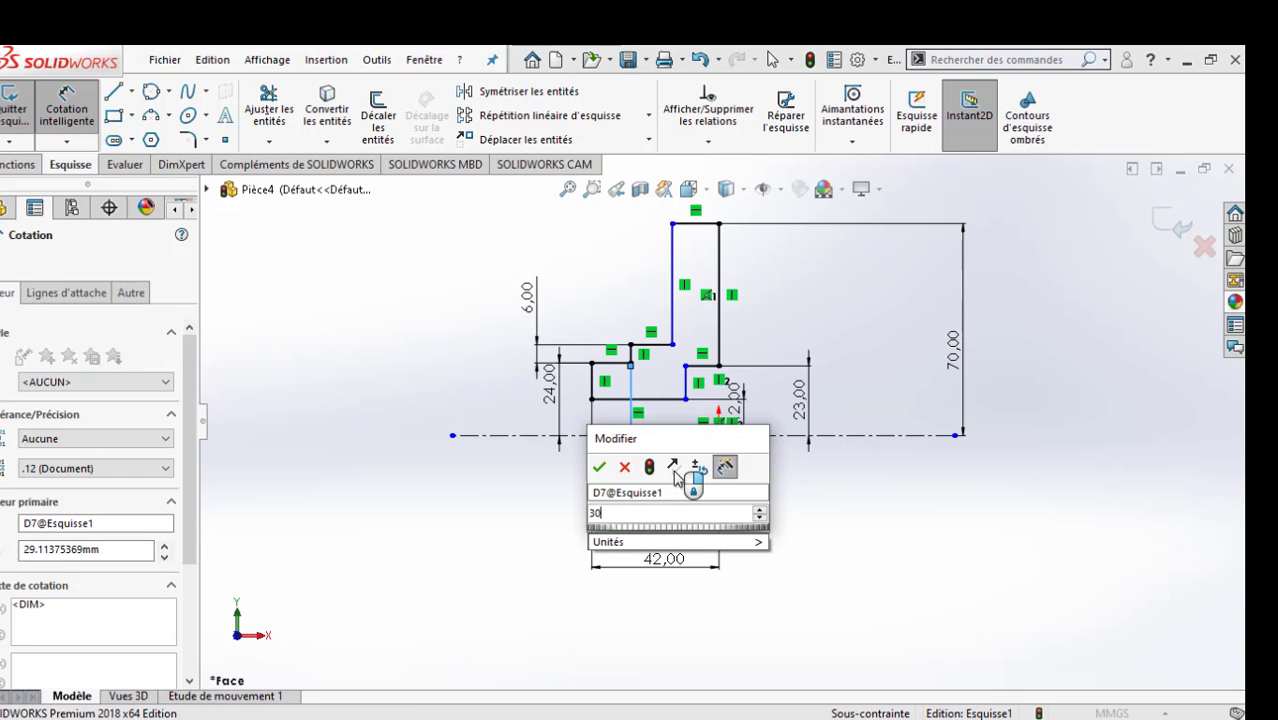
pyautogui.press('Return')
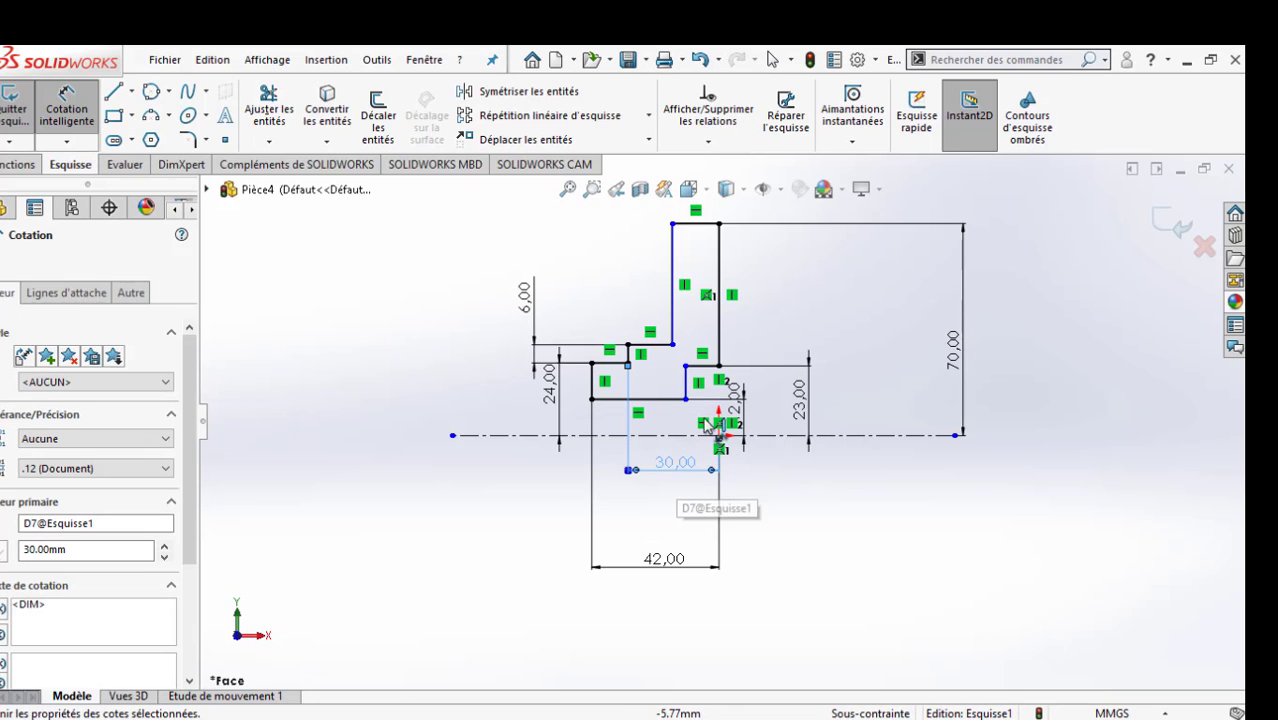
# Step: Dimension the short top edge of the tall flange section as 7 mm
pyautogui.click(695, 228)
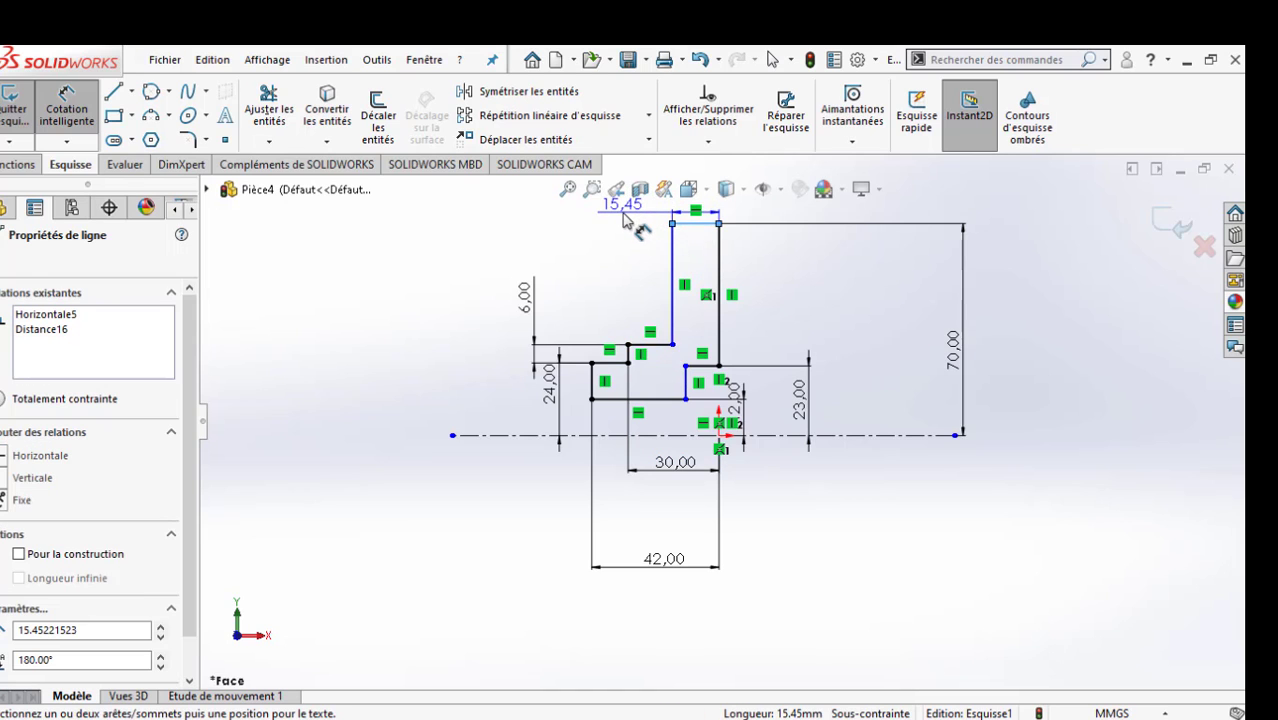
pyautogui.scroll(2, 630, 235)
pyautogui.click(660, 293)
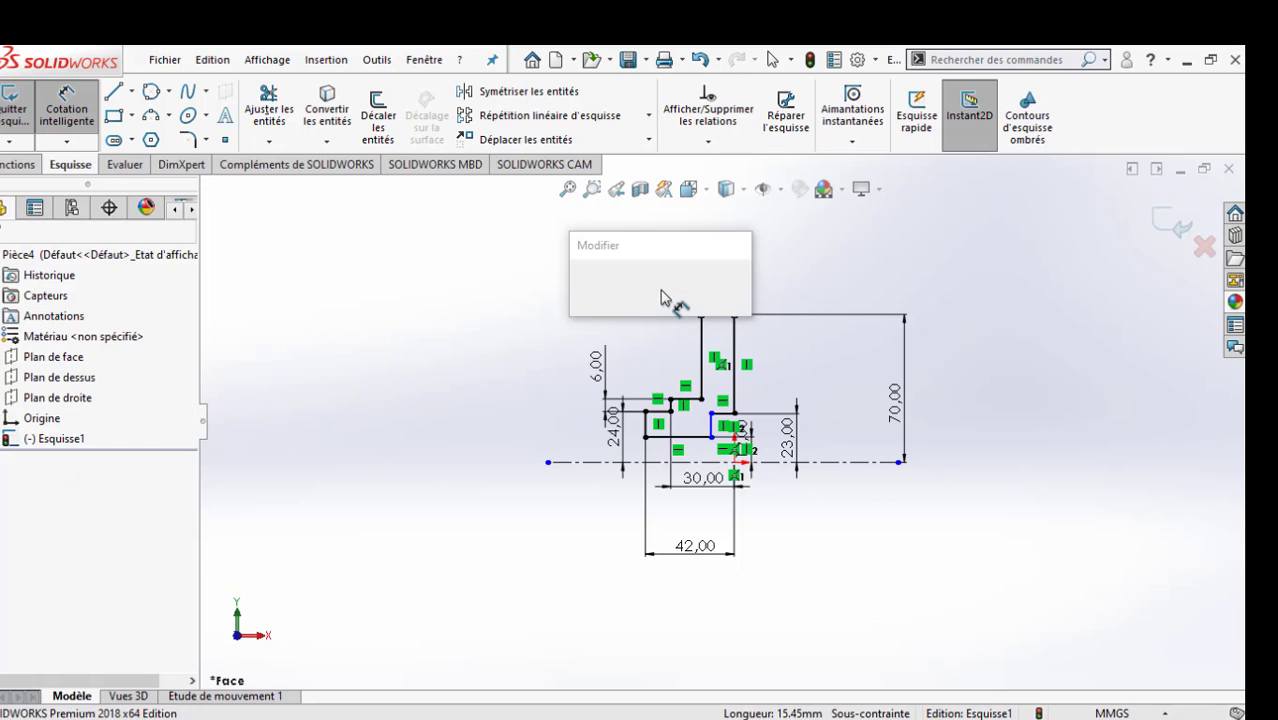
pyautogui.write('7')
pyautogui.press('Return')
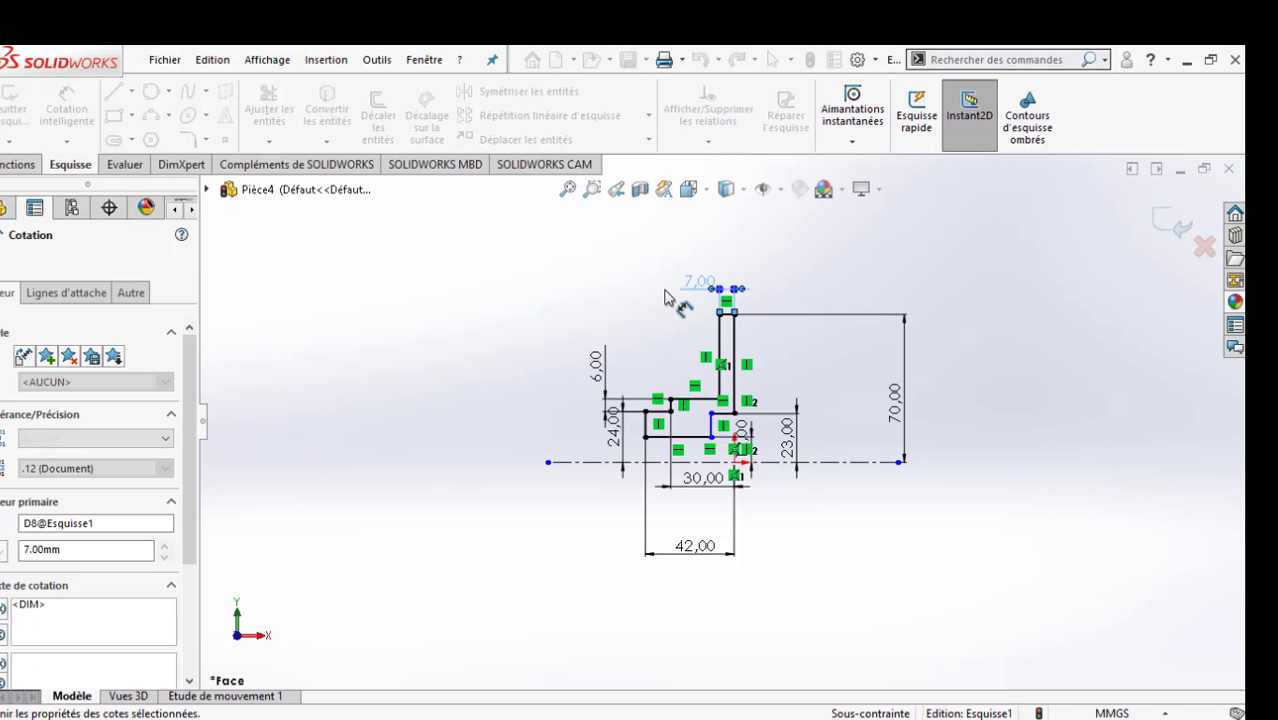
# Step: Dimension the horizontal distance between the profile's leftmost vertical edge and the inner recess's vertical edge as 36 mm
pyautogui.scroll(-2, 728, 432)
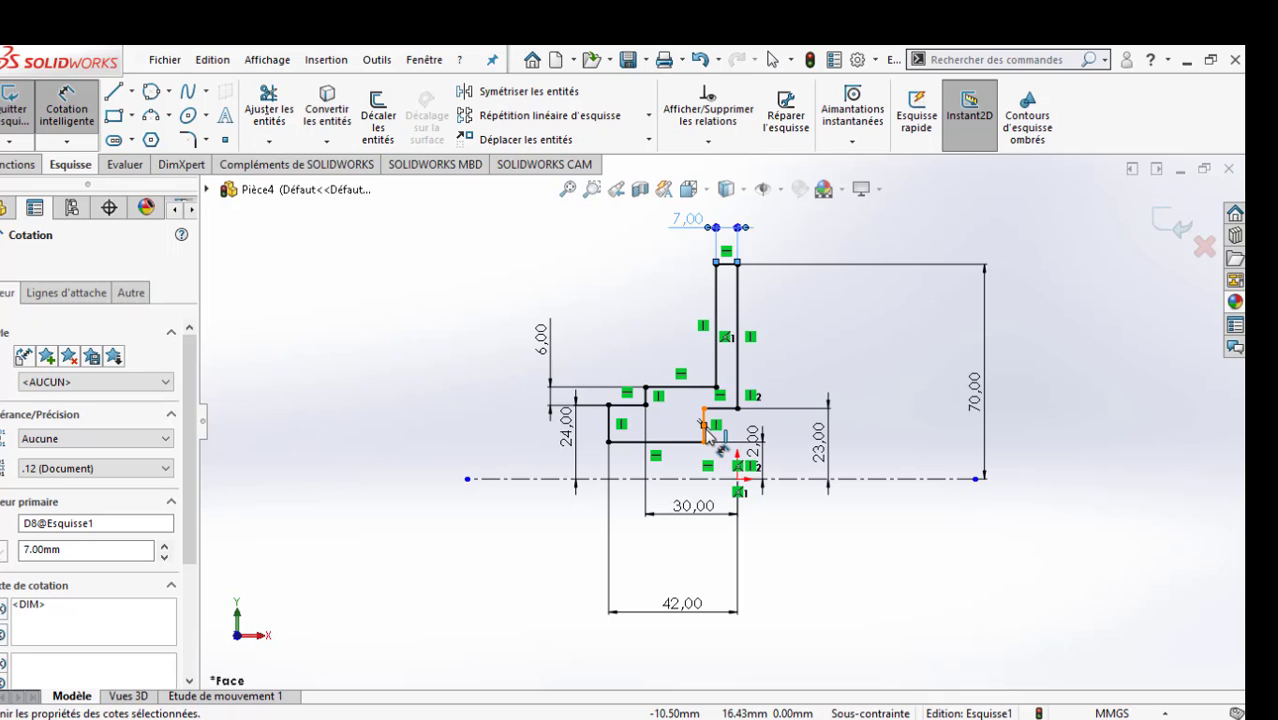
pyautogui.click(608, 432)
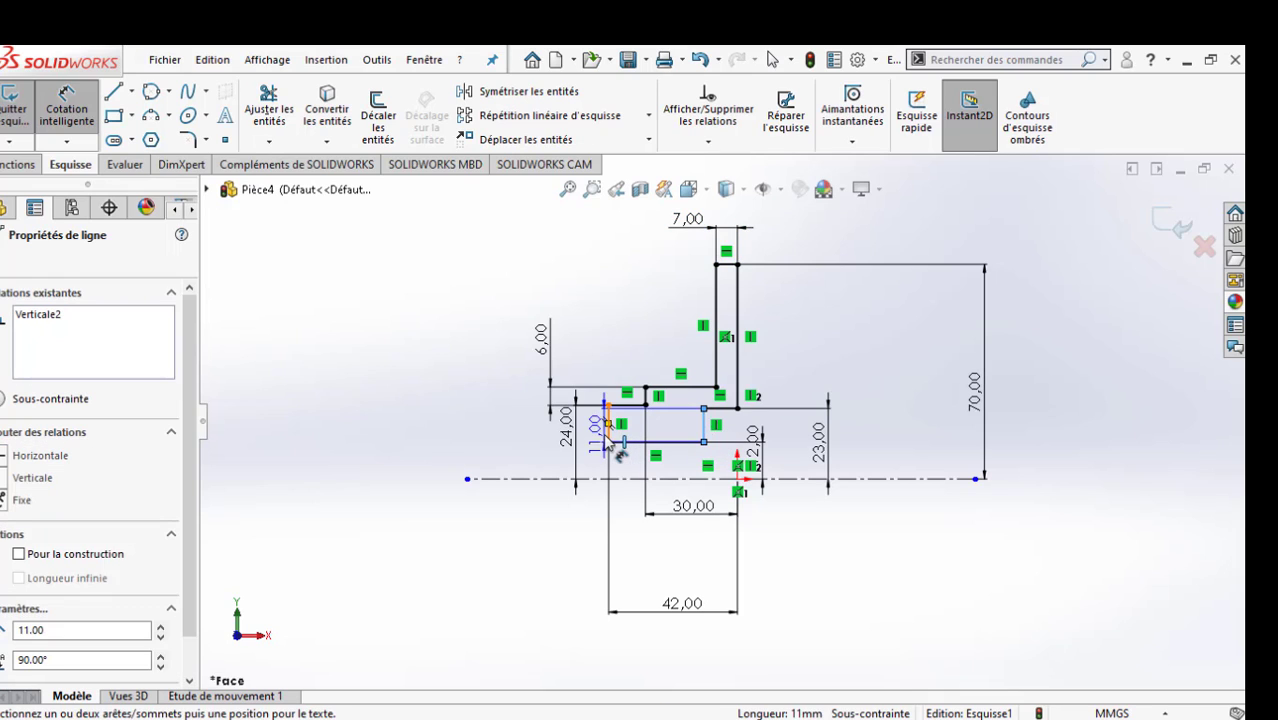
pyautogui.click(704, 425)
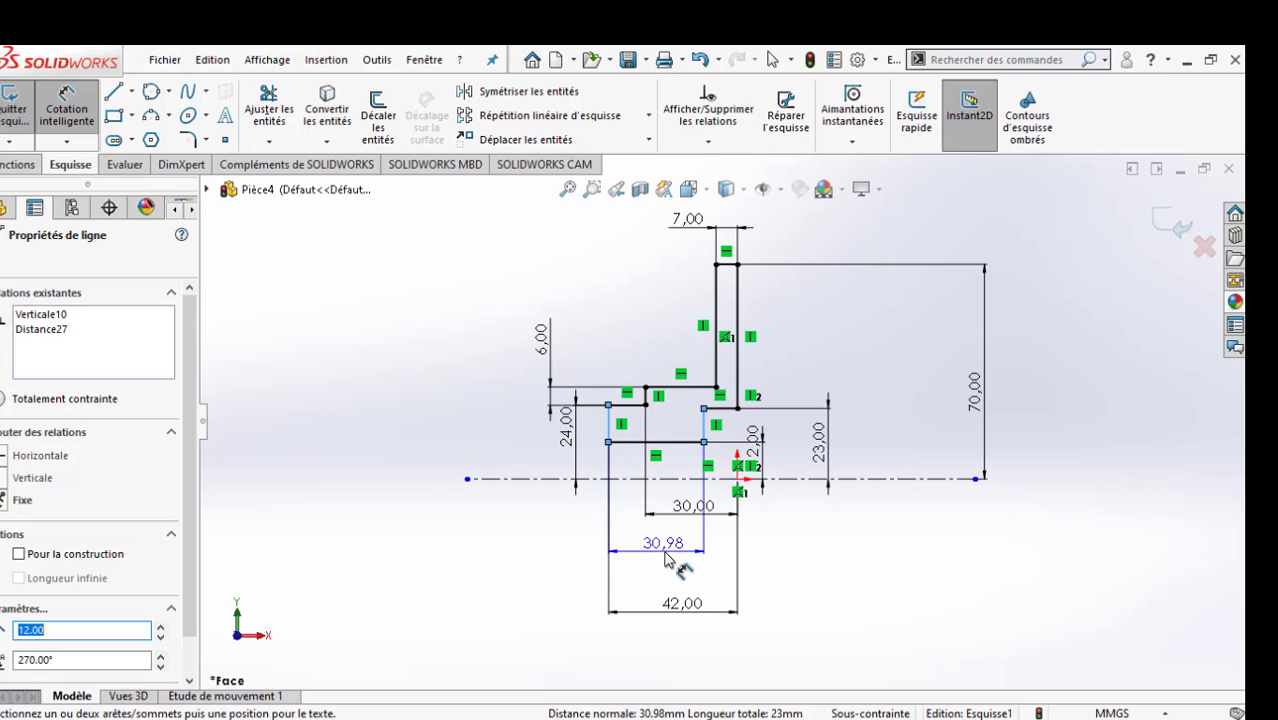
pyautogui.click(667, 558)
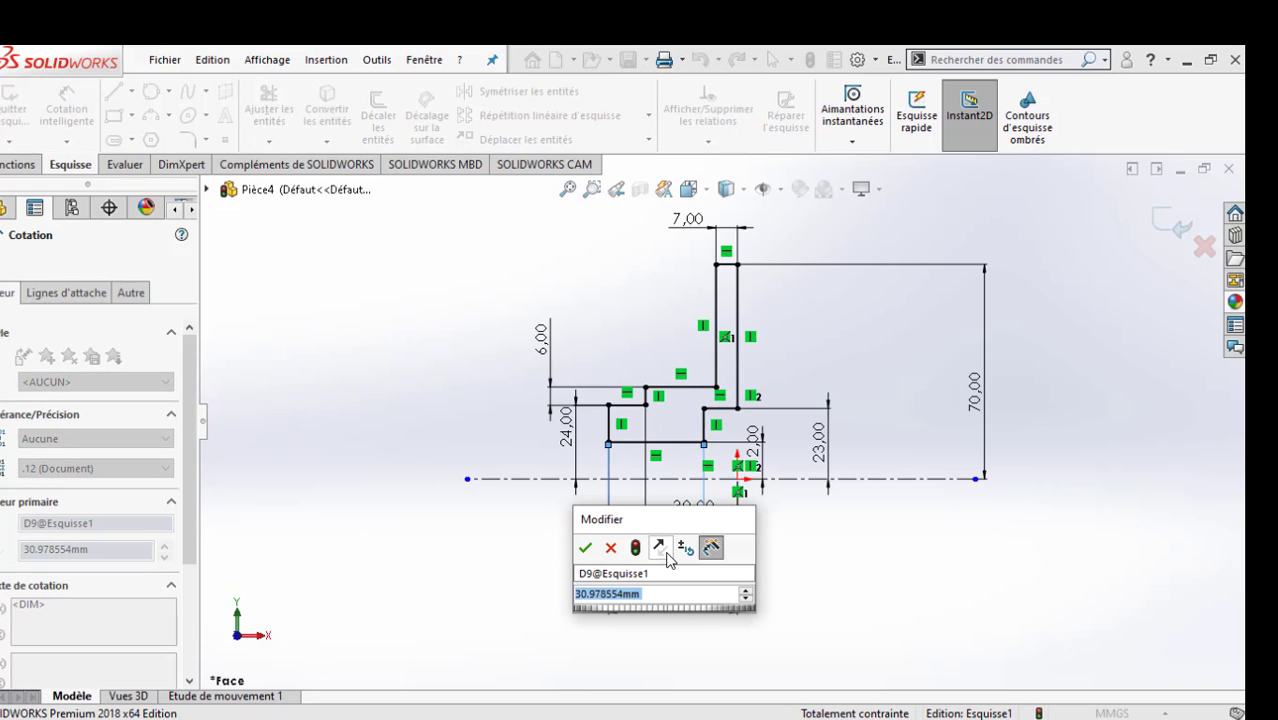
pyautogui.write('36')
pyautogui.press('Return')
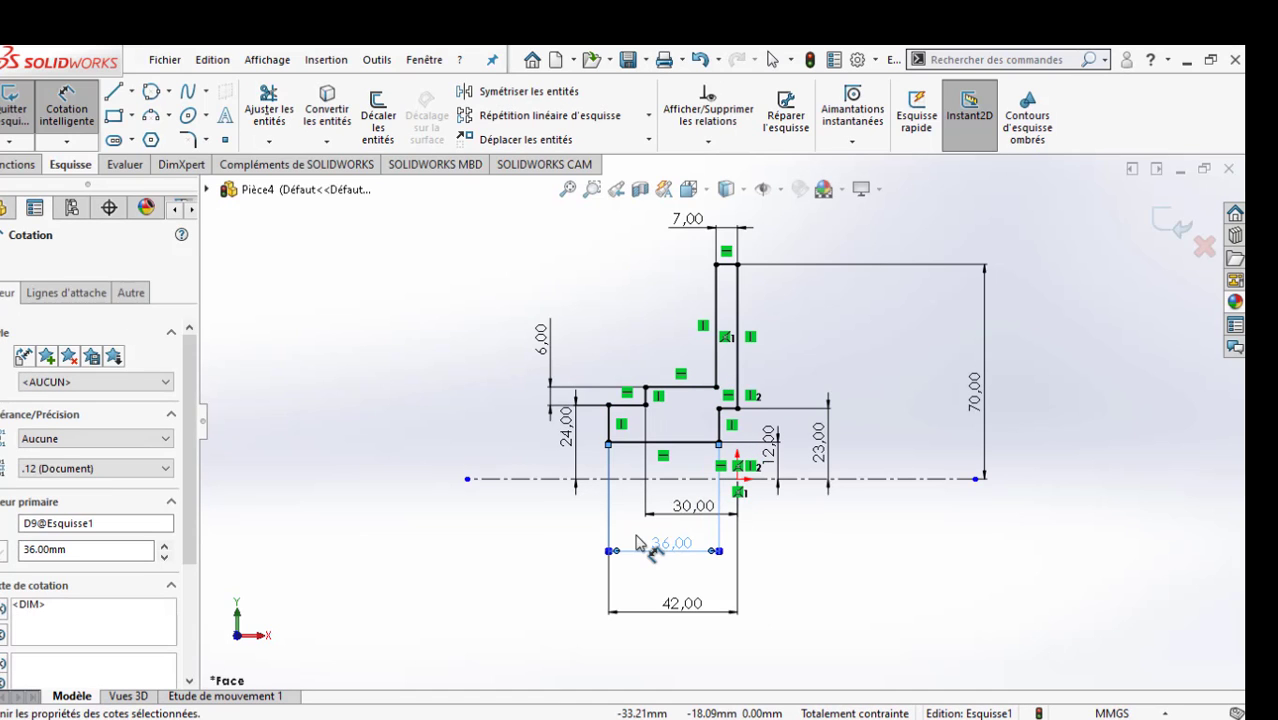
pyautogui.press('Escape')
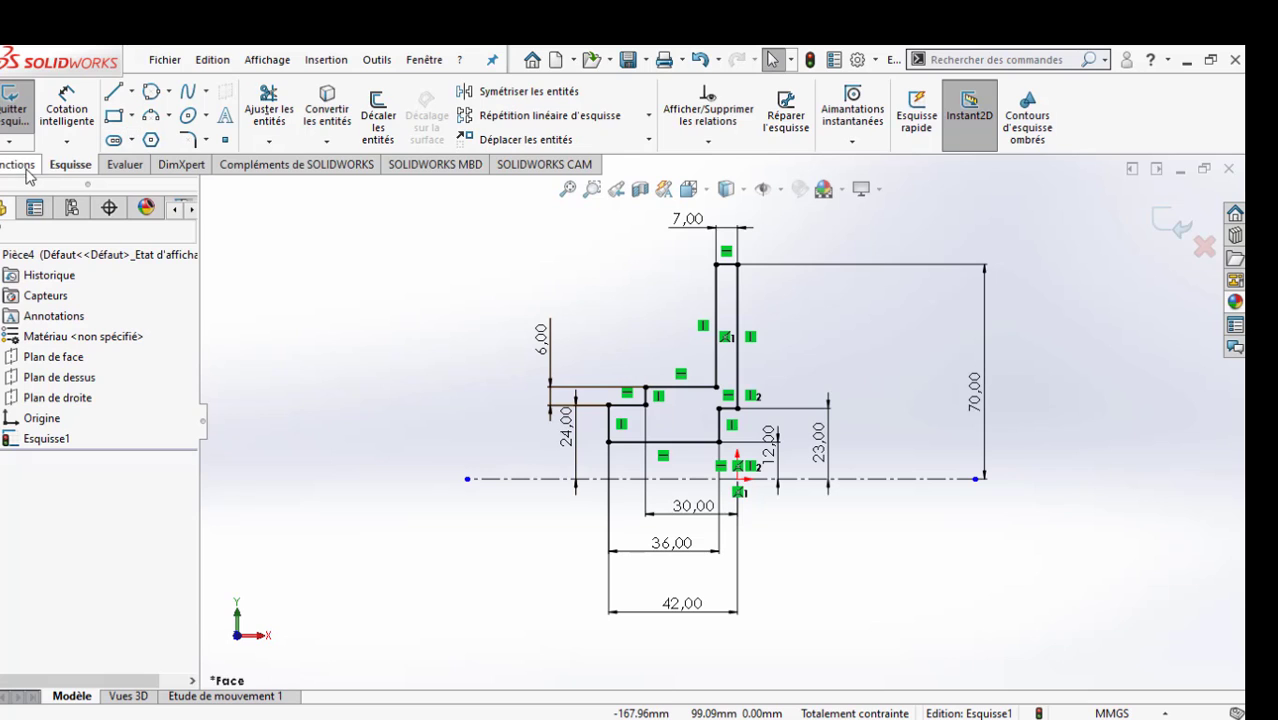
# Step: Revolve the profile 360° about the horizontal centerline into a solid boss
pyautogui.click(27, 168)
pyautogui.click(94, 108)
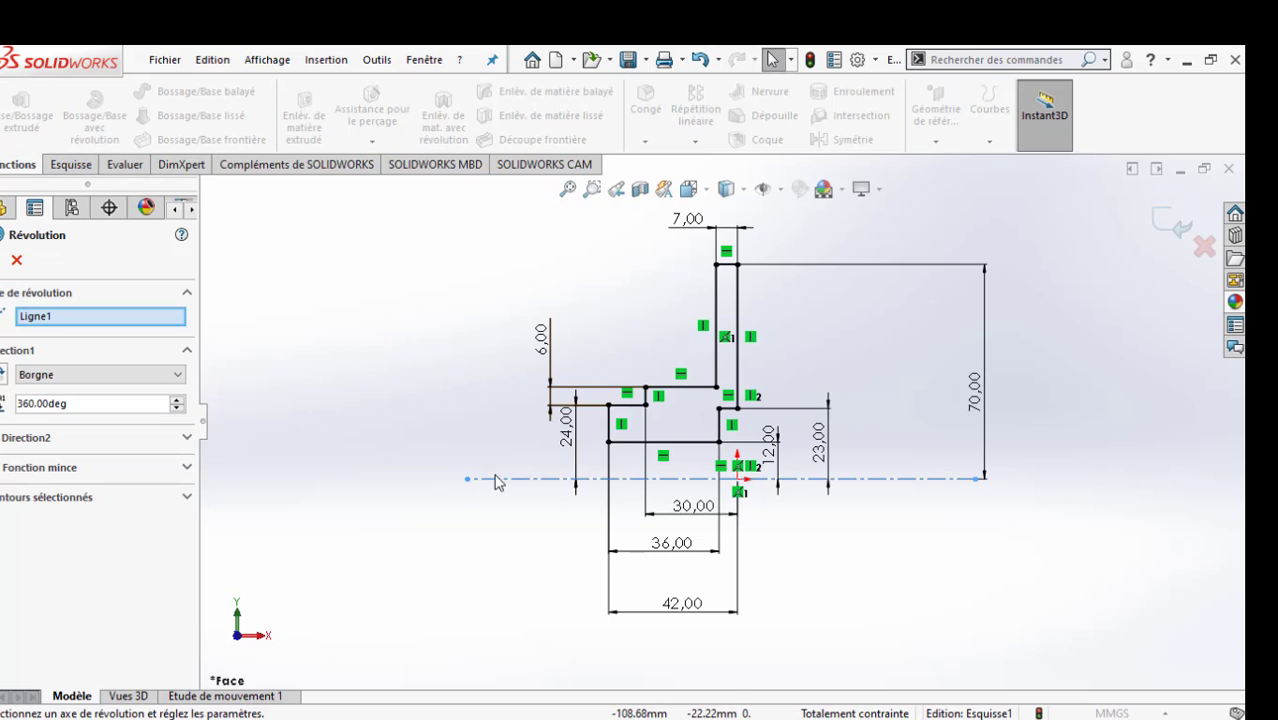
pyautogui.click(3, 260)
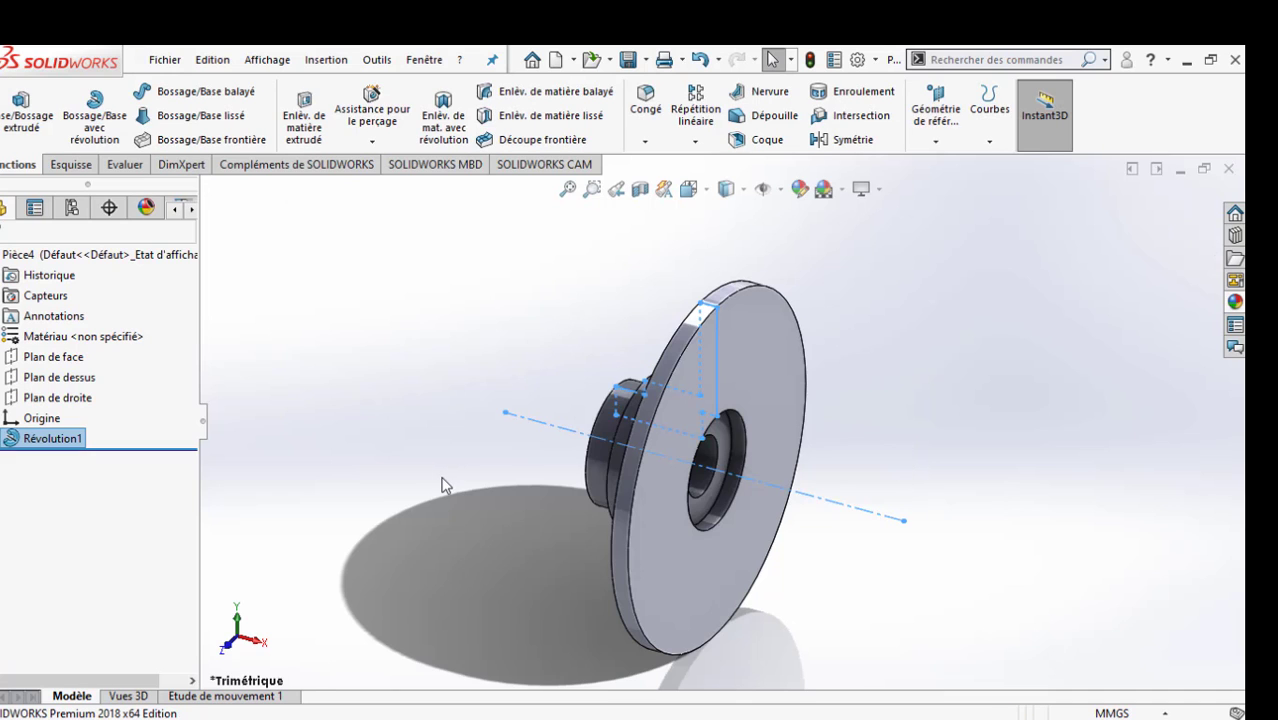
# Step: Chamfer the outer circular edge at the free end of the smaller hub step by 3 mm at 45°
pyautogui.moveTo(527, 469)
pyautogui.mouseDown(button='middle')
pyautogui.moveTo(790, 458)
pyautogui.moveTo(707, 326)
pyautogui.moveTo(720, 410)
pyautogui.mouseUp(button='middle')
pyautogui.click(725, 435)
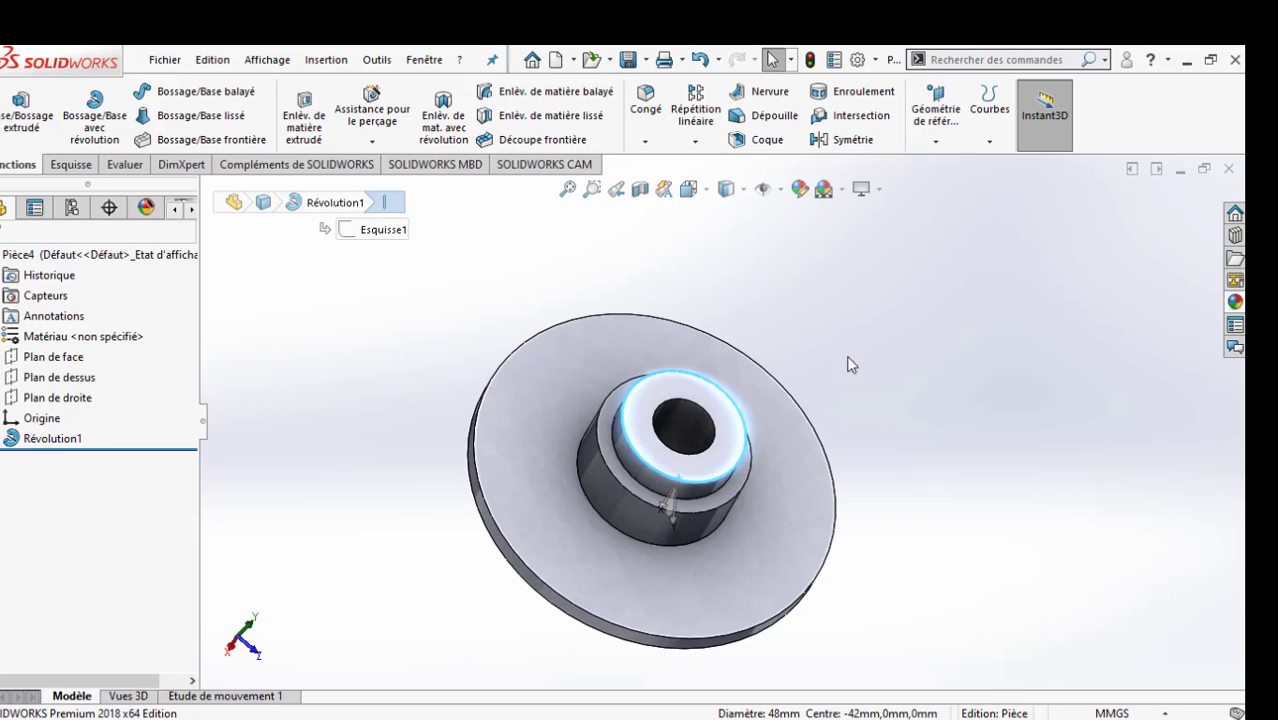
pyautogui.click(695, 141)
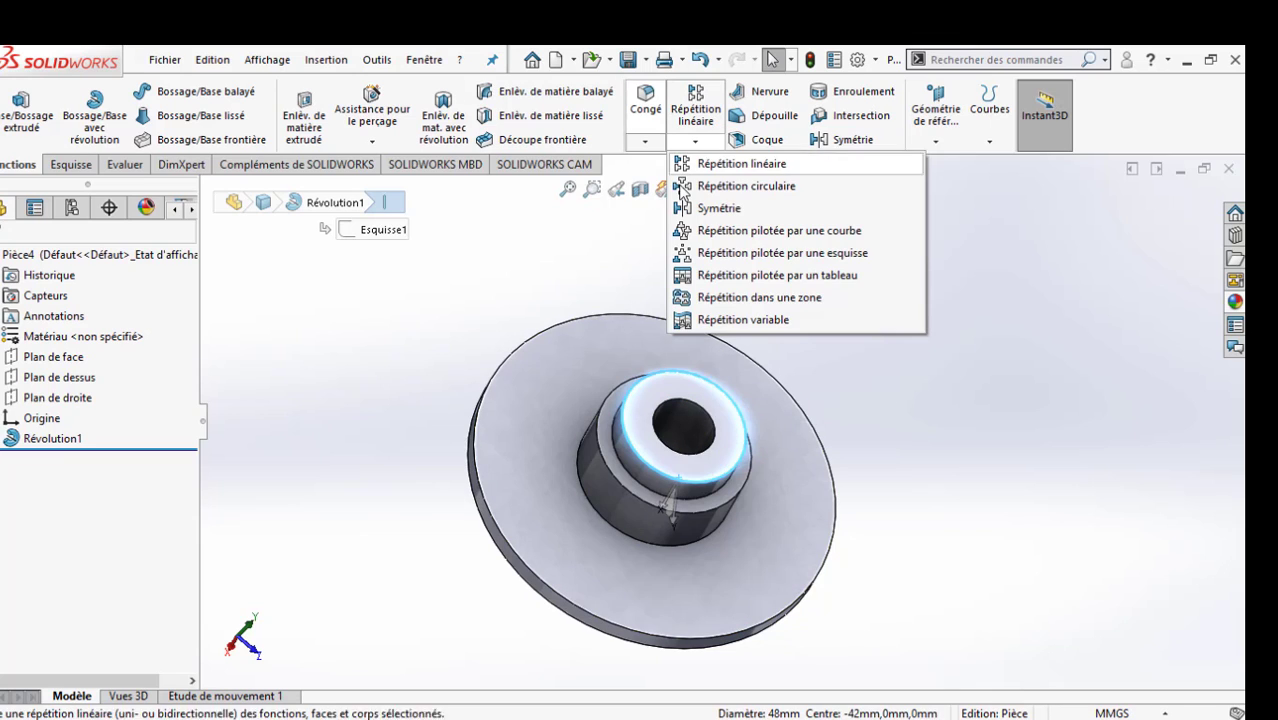
pyautogui.click(645, 141)
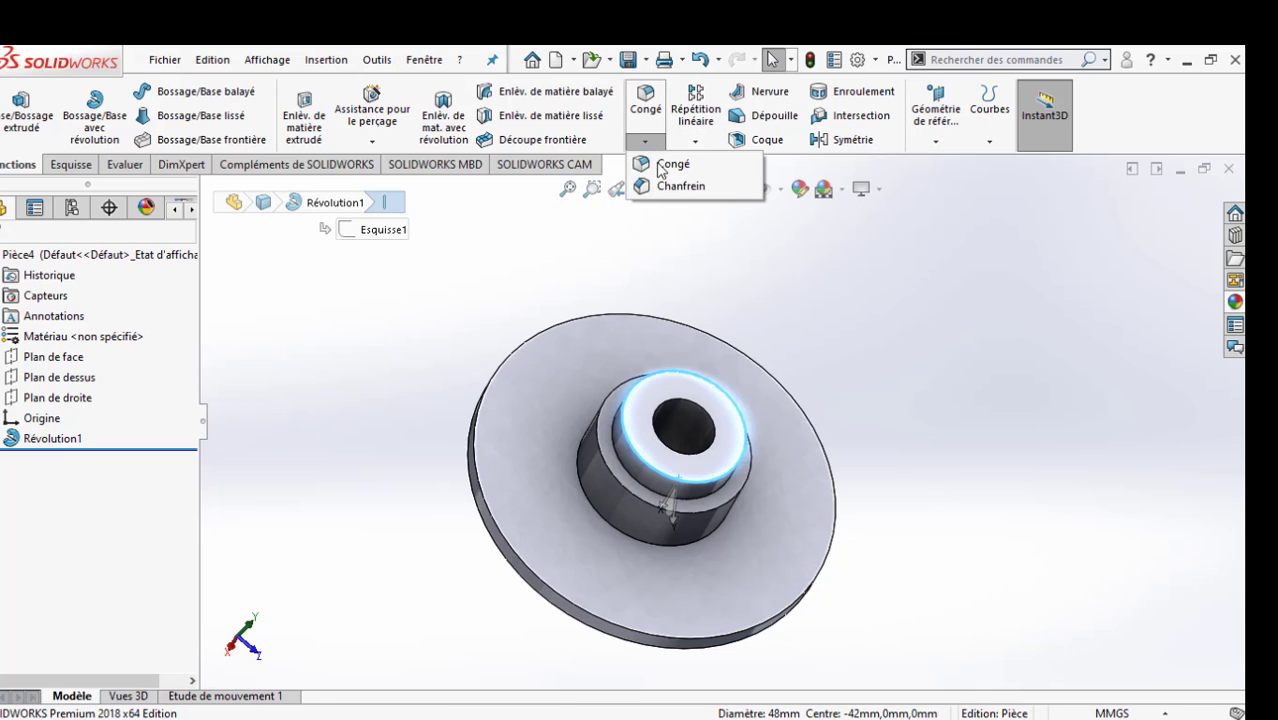
pyautogui.click(680, 188)
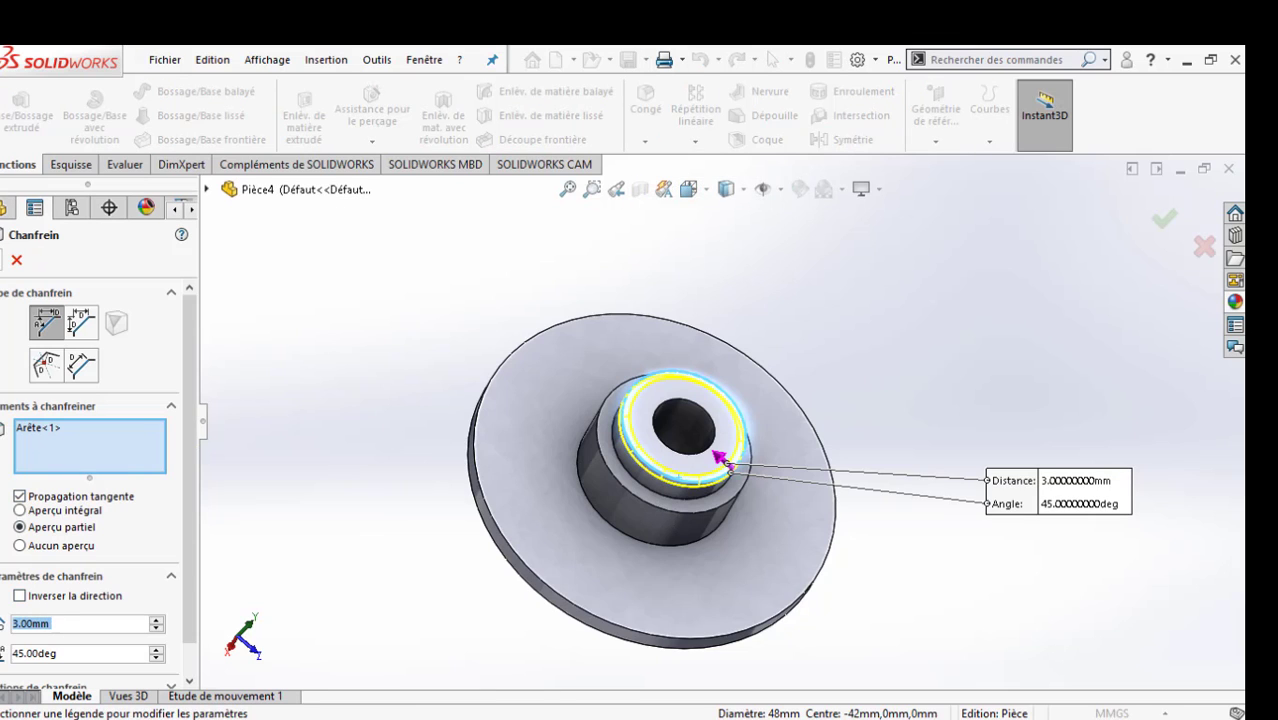
pyautogui.press('Return')
# Step: Create a reference plane parallel to the front plane (Plan de face) at a 30 mm offset
pyautogui.moveTo(462, 423); pyautogui.dragTo(462, 557, button='middle')
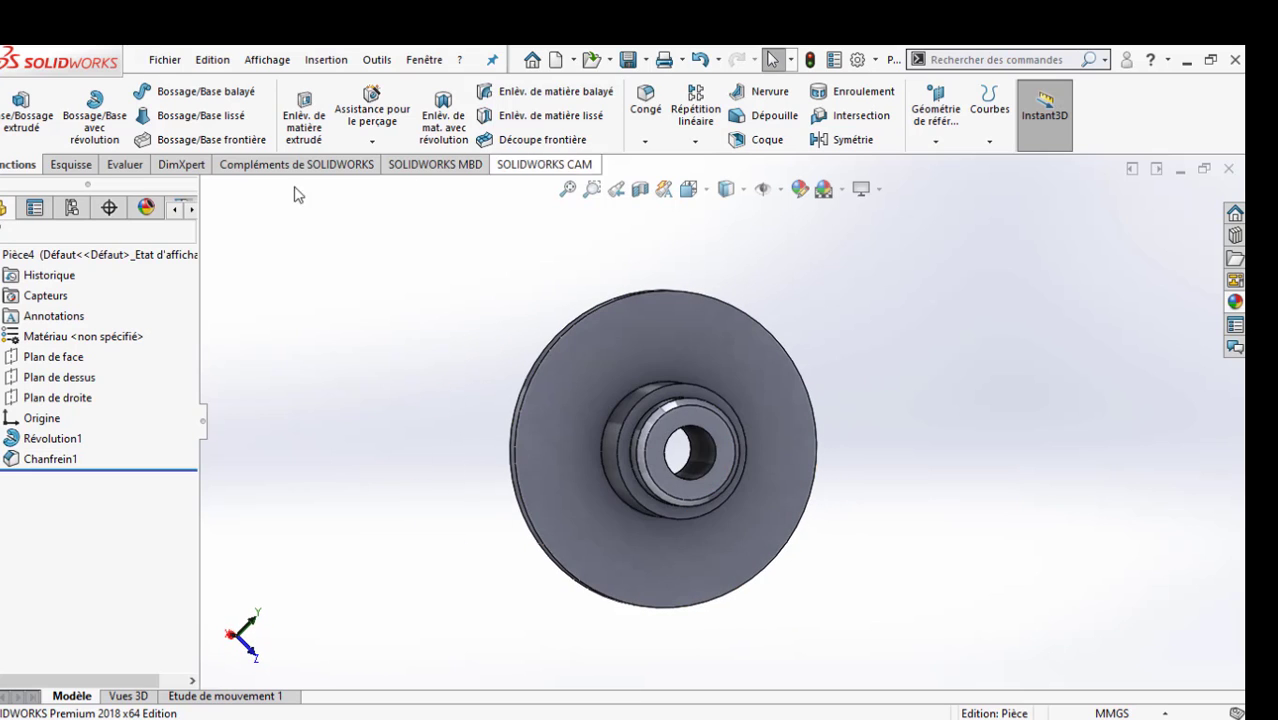
pyautogui.click(50, 357)
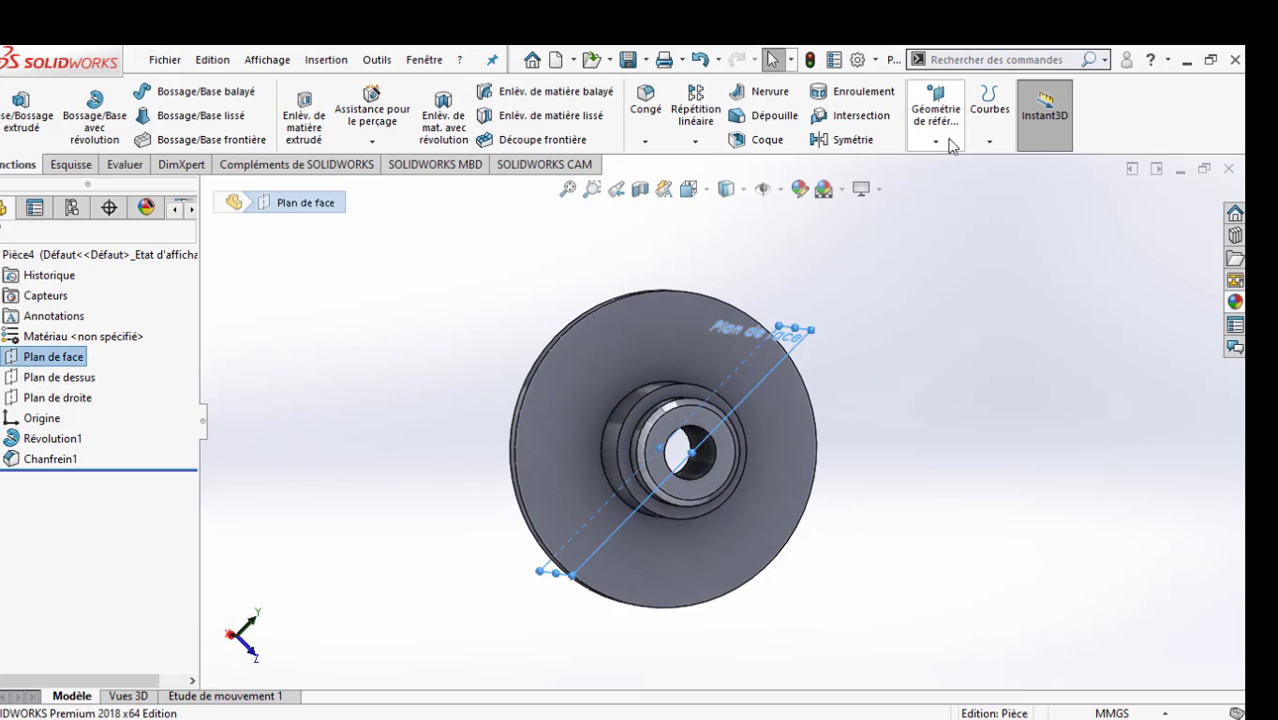
pyautogui.click(936, 141)
pyautogui.click(950, 163)
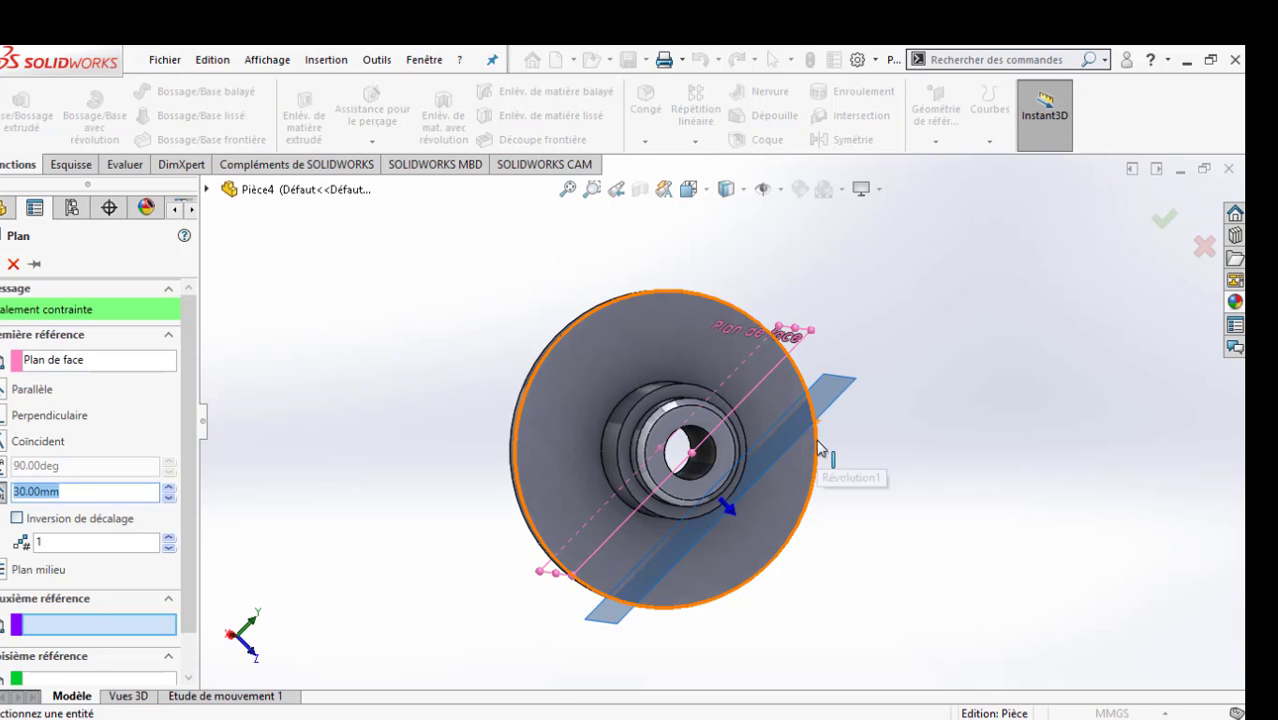
pyautogui.moveTo(820, 450); pyautogui.dragTo(822, 462, button='middle')
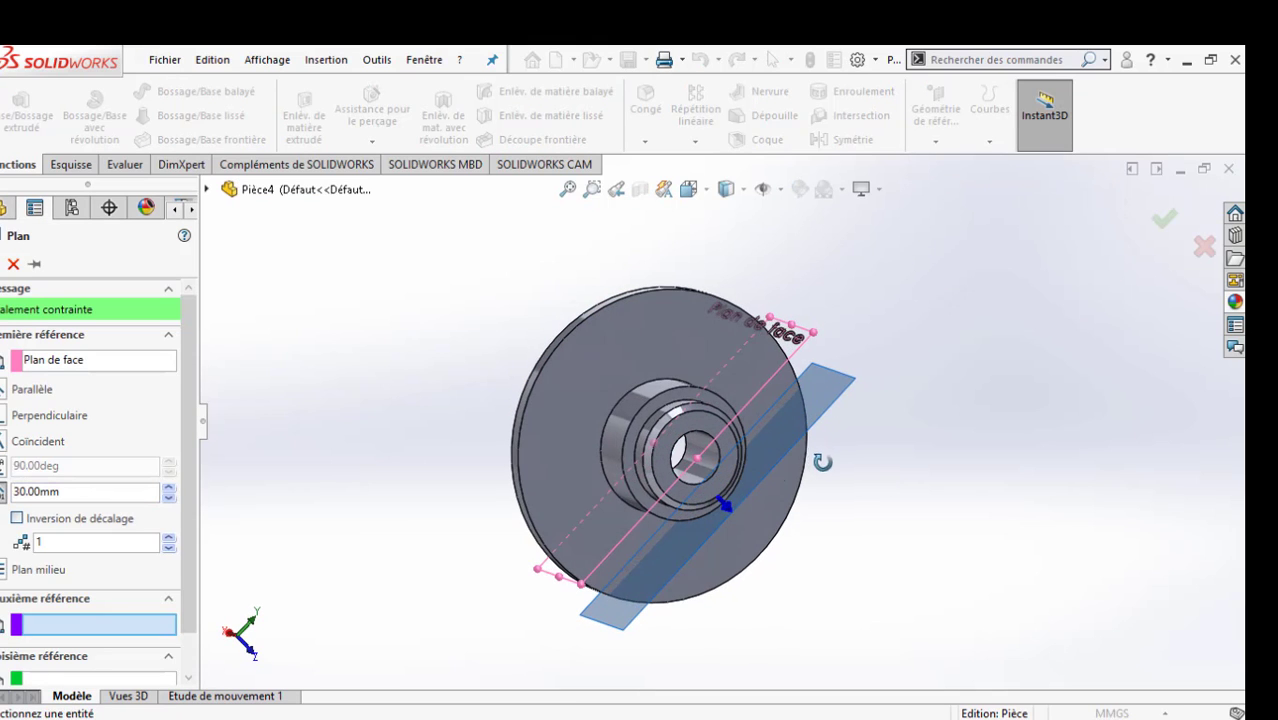
pyautogui.click(170, 488)
pyautogui.click(170, 488)
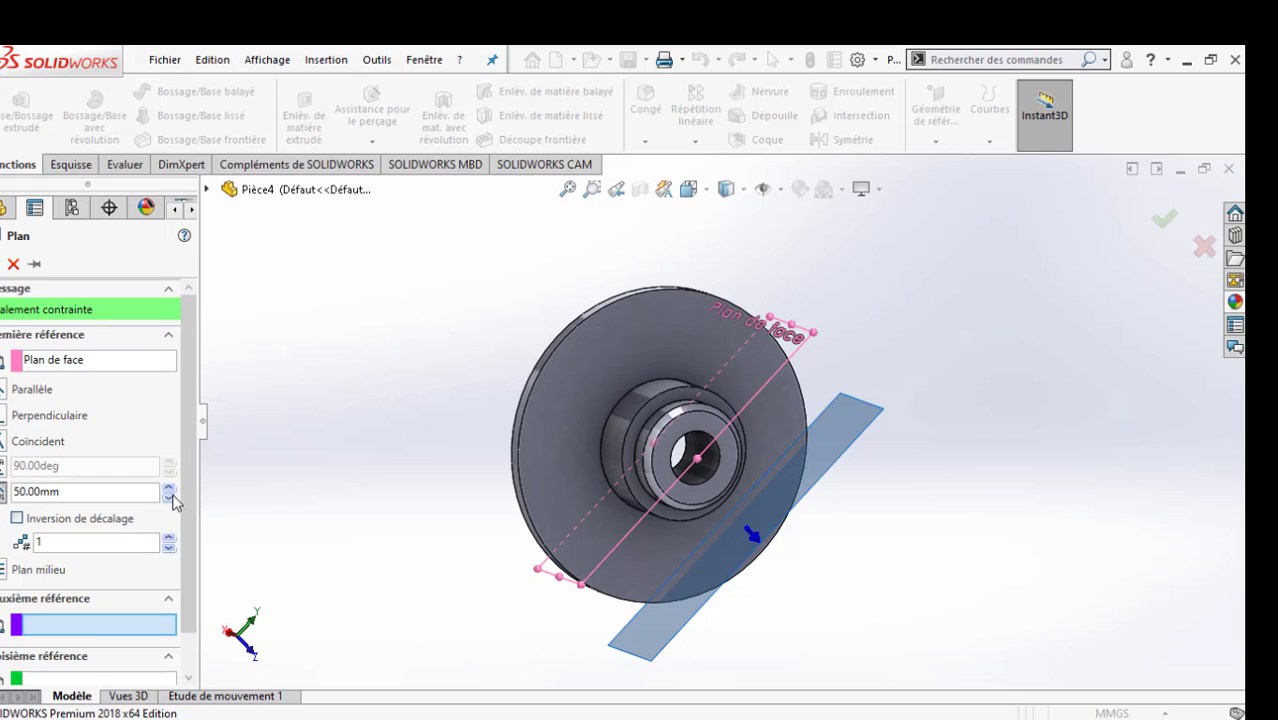
pyautogui.click(170, 497)
pyautogui.click(235, 638)
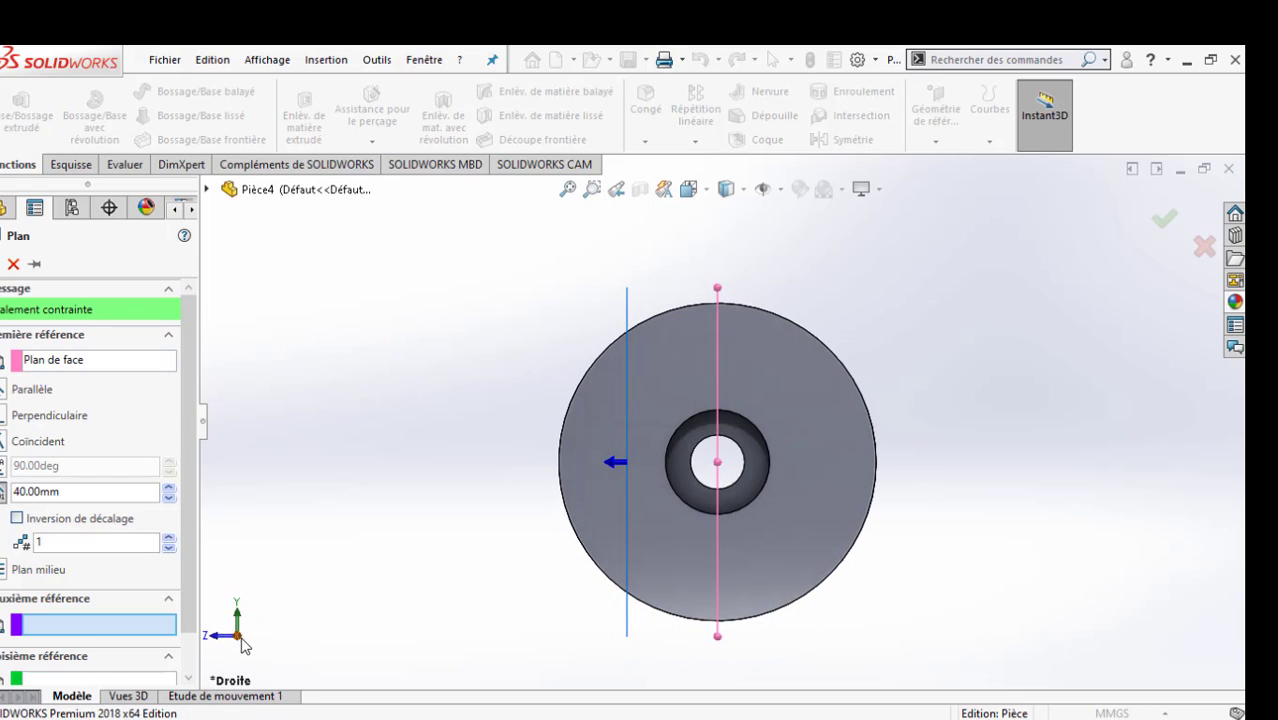
pyautogui.click(238, 637)
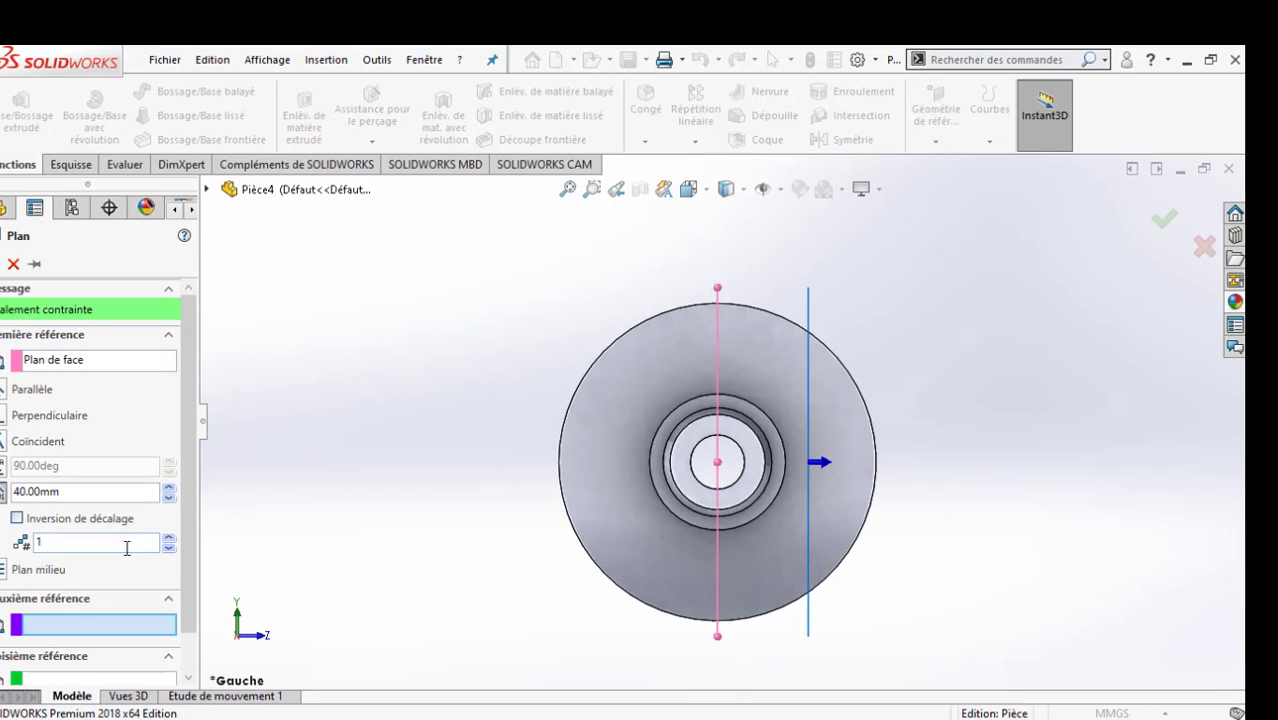
pyautogui.click(170, 497)
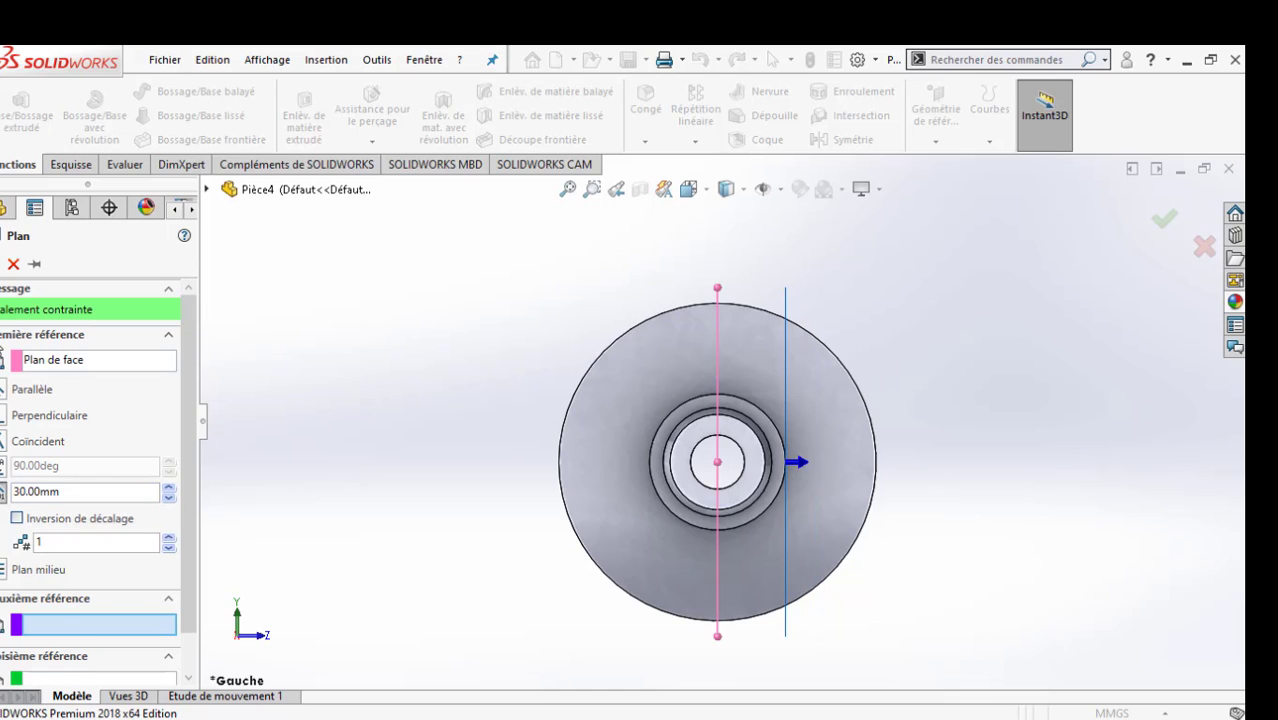
pyautogui.press('Return')
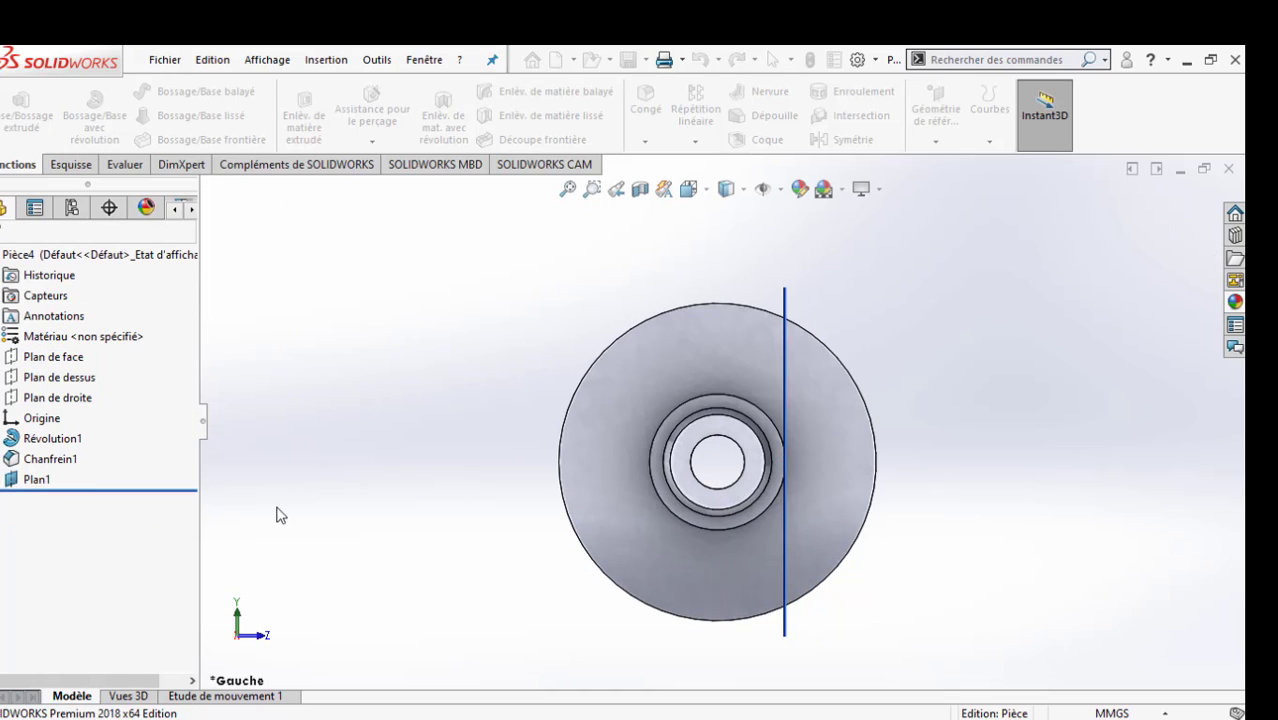
# Step: Sketch a corner rectangle about 23 by 8.3 mm on the offset plane, spanning the larger hub step from its shoulder to the flange
pyautogui.click(40, 480)
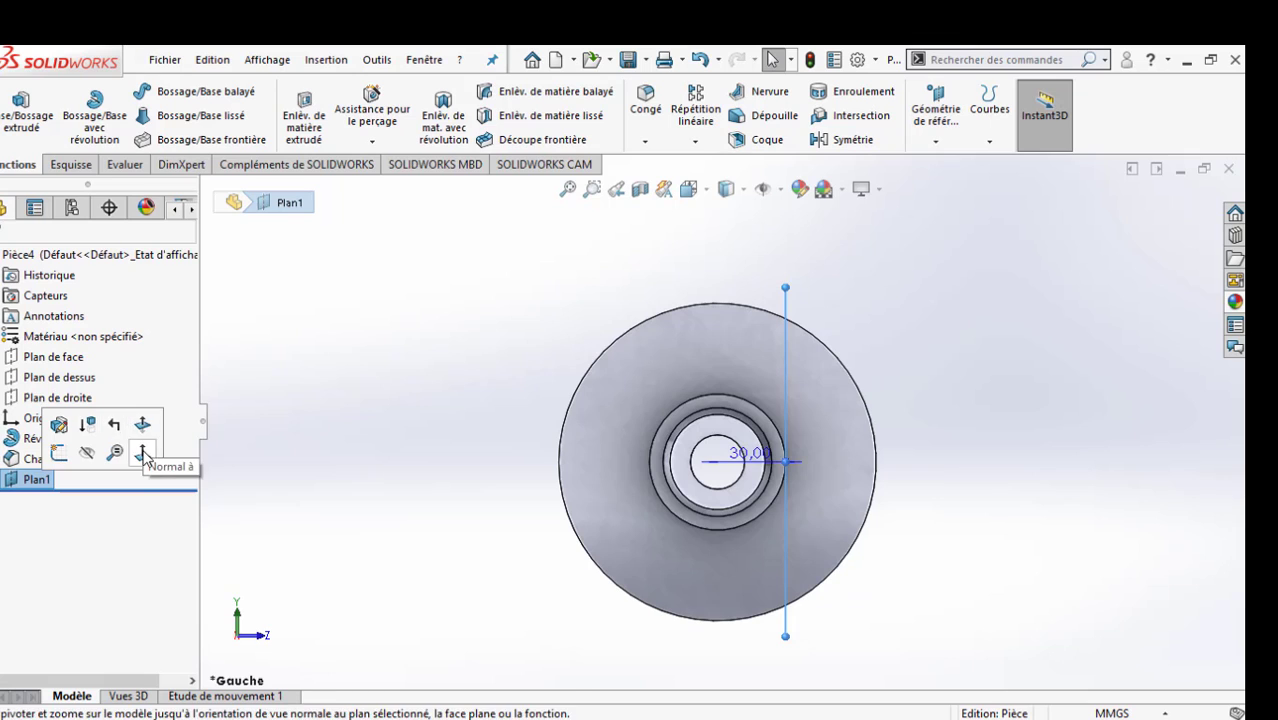
pyautogui.click(655, 466)
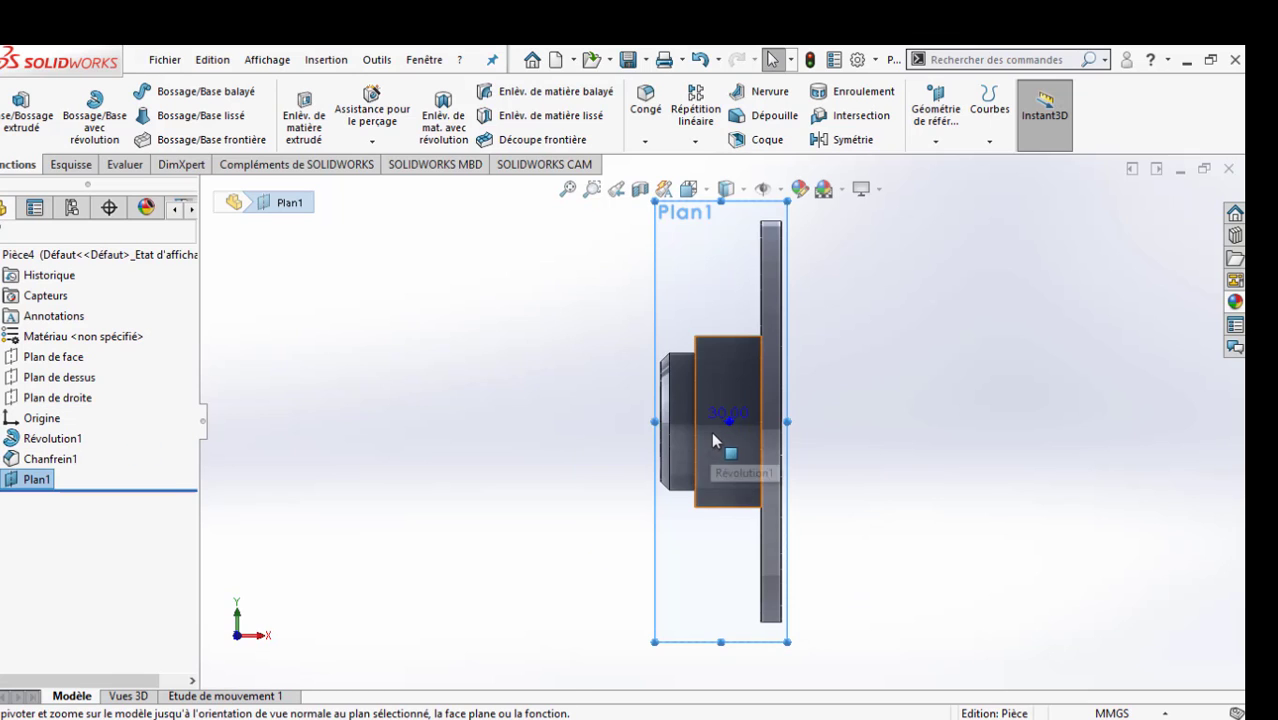
pyautogui.click(85, 168)
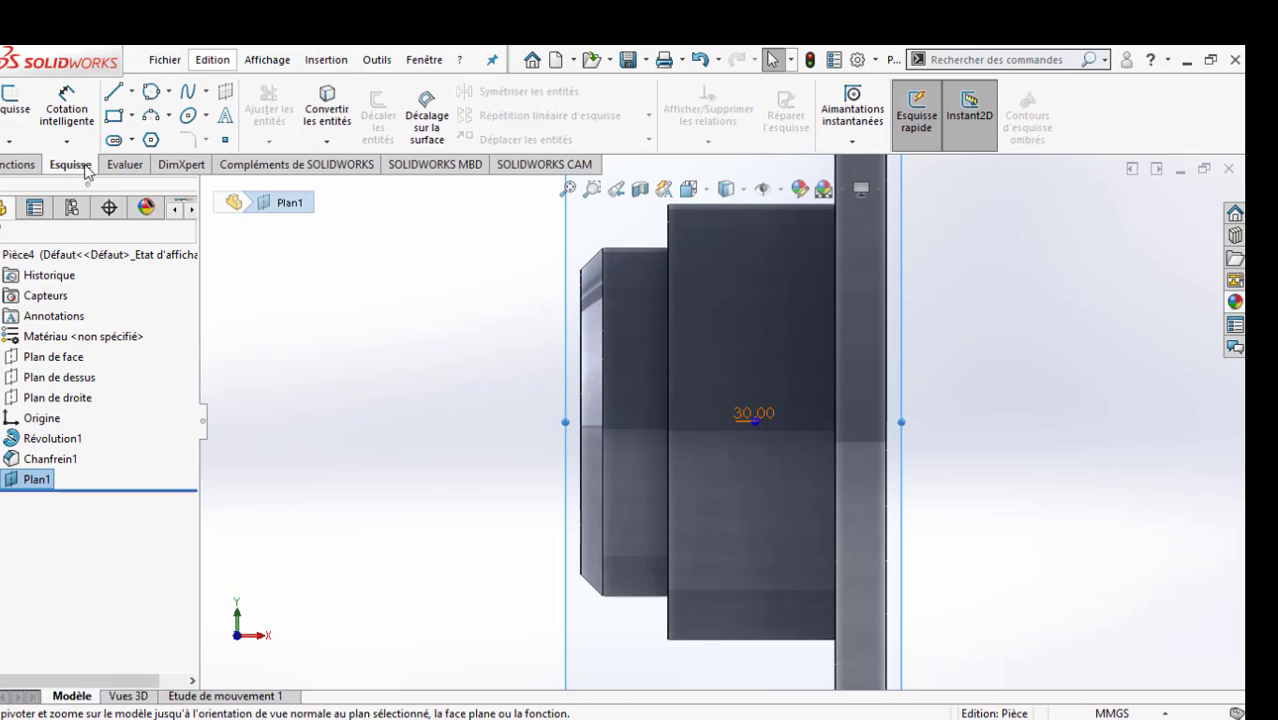
pyautogui.click(115, 117)
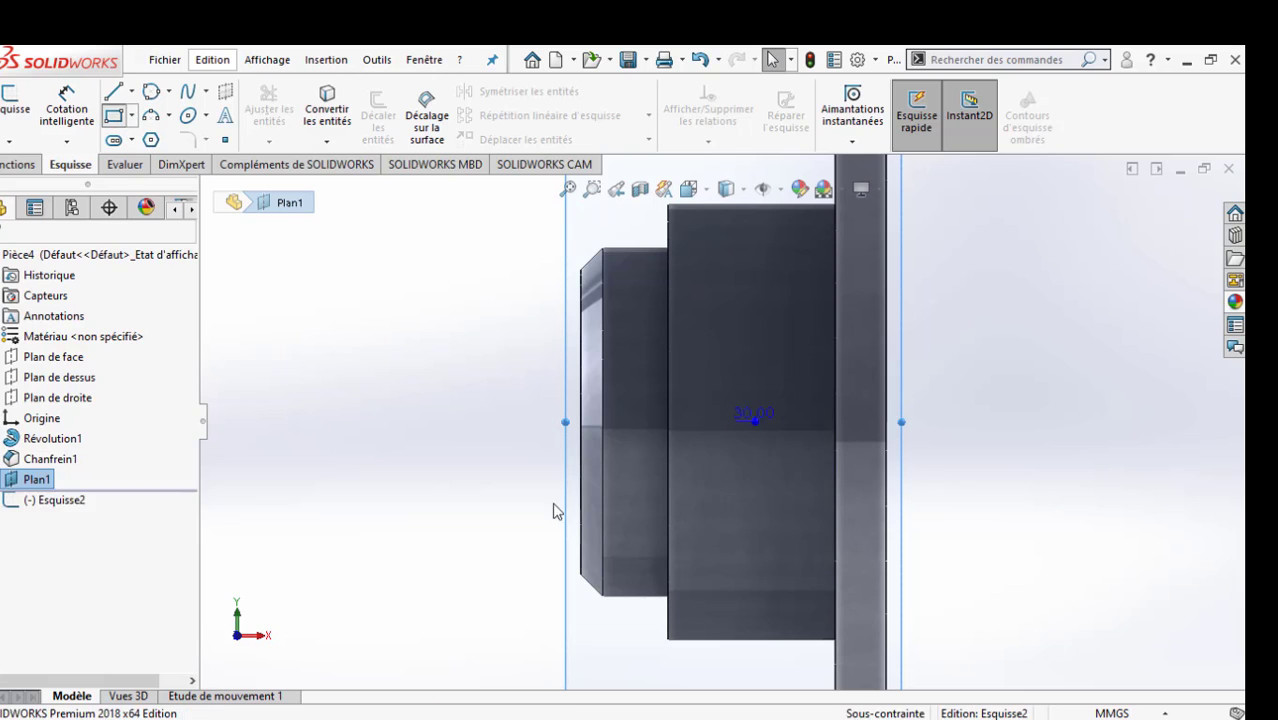
pyautogui.click(668, 383)
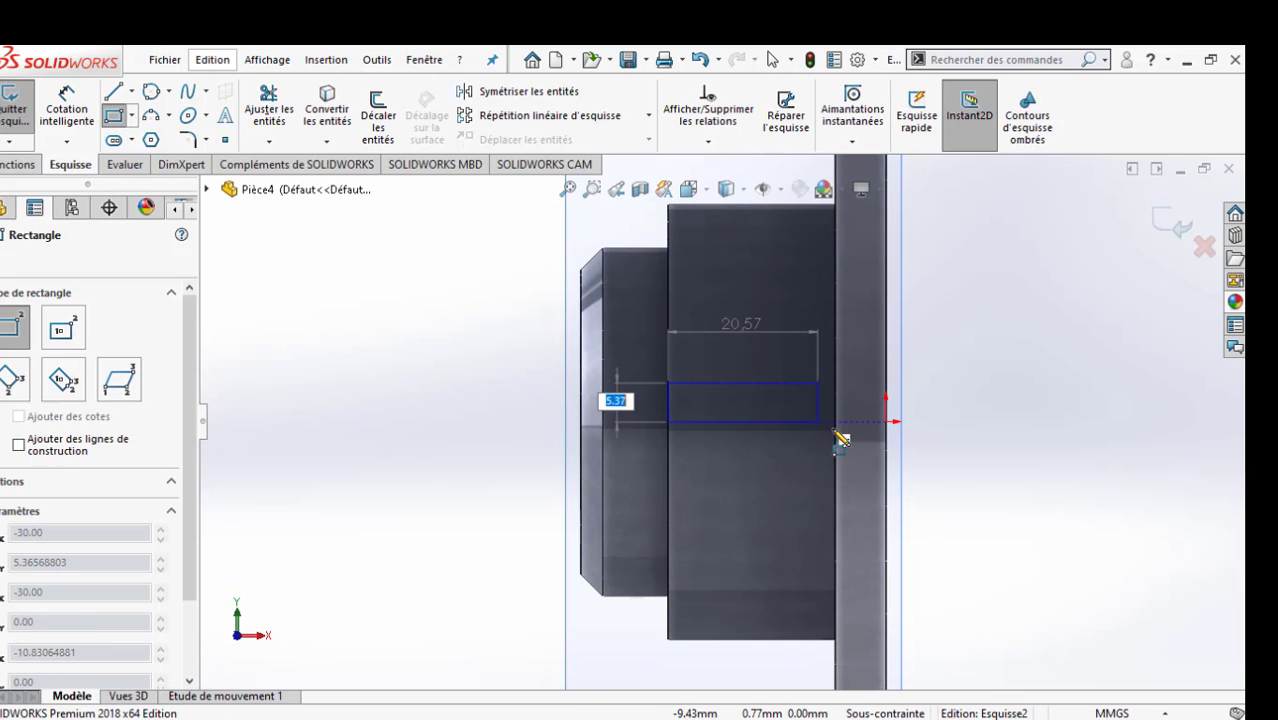
pyautogui.click(836, 443)
pyautogui.press('Escape')
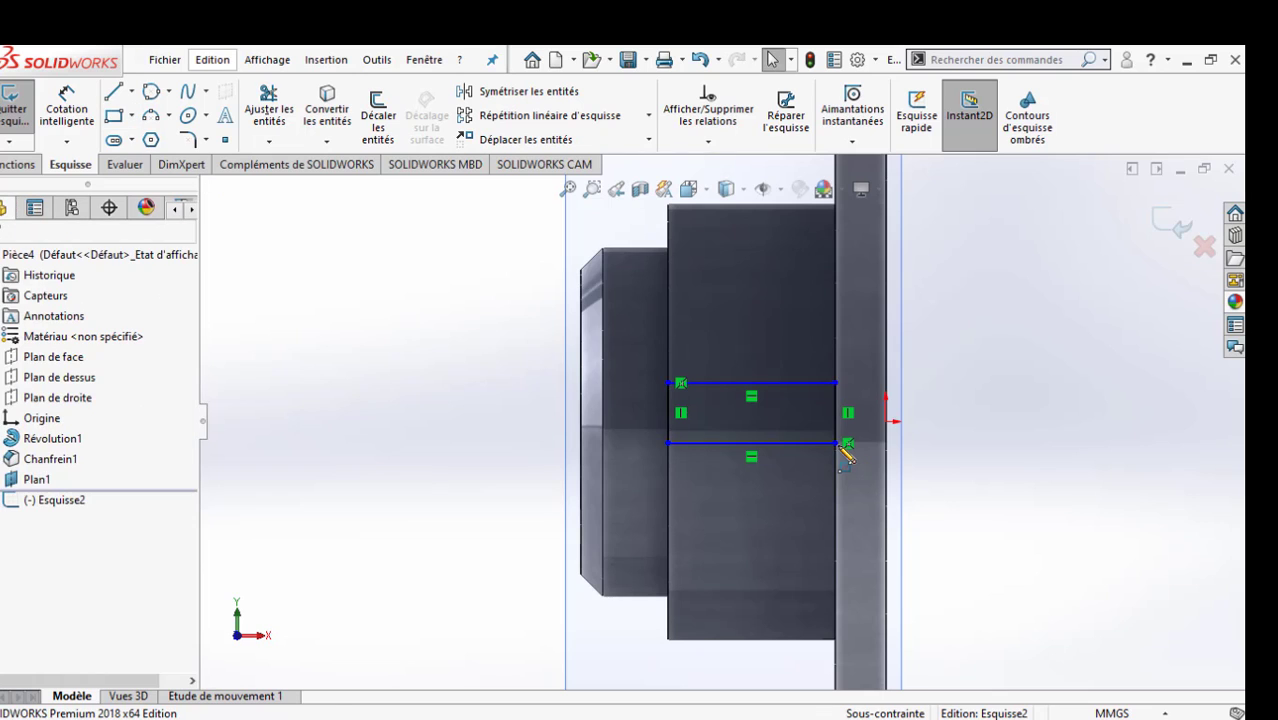
# Step: Dimension the rectangle's vertical side nearest the flange as 6 mm
pyautogui.click(837, 438)
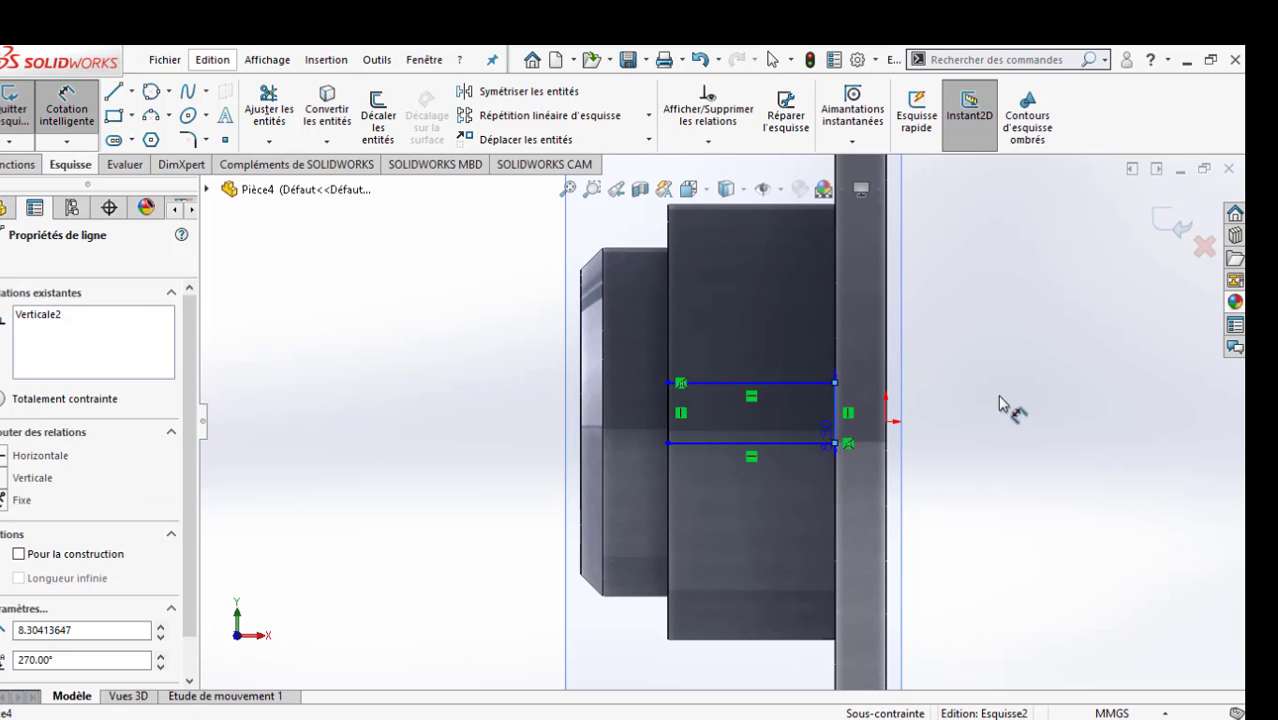
pyautogui.click(1030, 420)
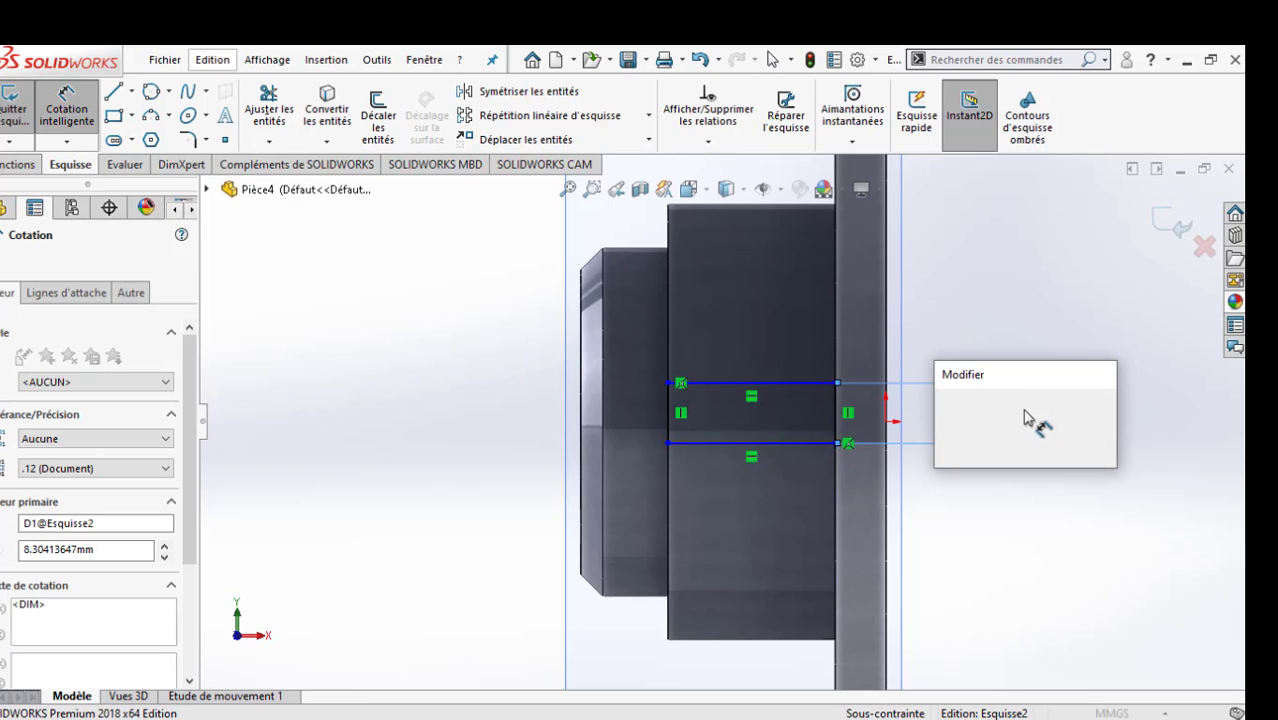
pyautogui.write('6')
pyautogui.press('Return')
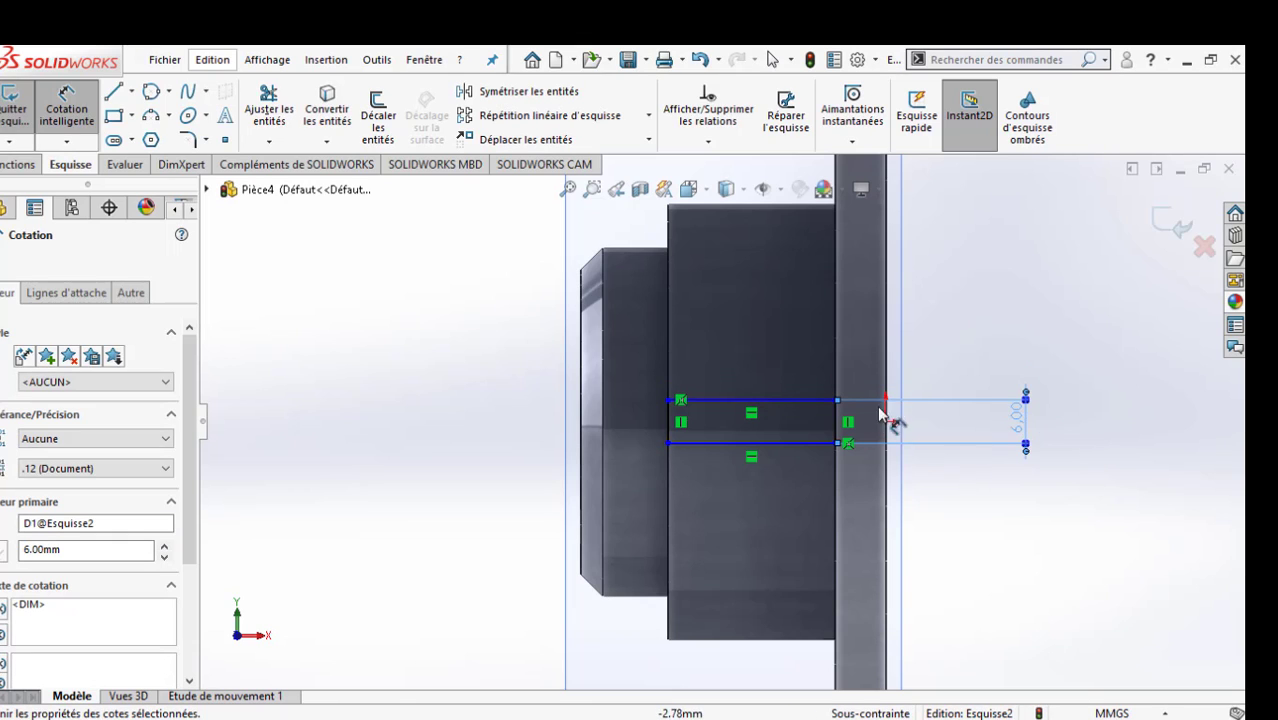
pyautogui.press('Escape')
# Step: Dimension the vertical distance from the rectangle's upper corner at the flange to the origin as 3 mm
pyautogui.click(837, 402)
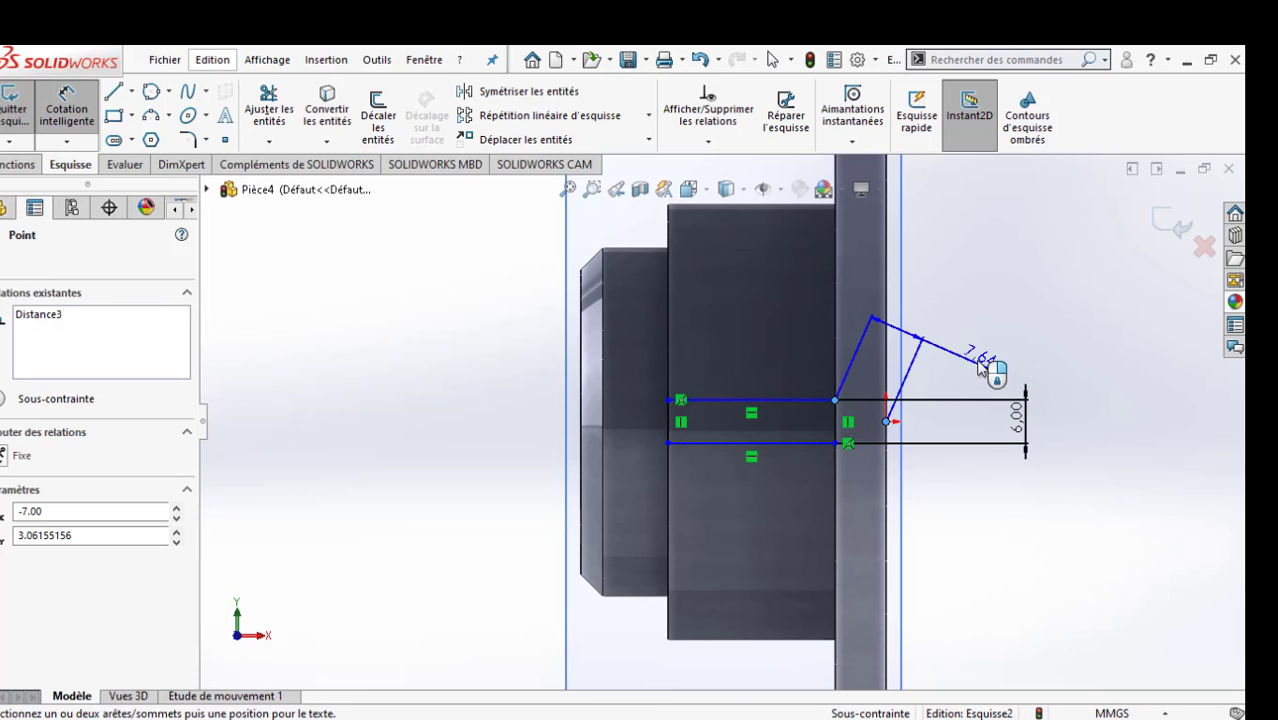
pyautogui.click(1000, 425)
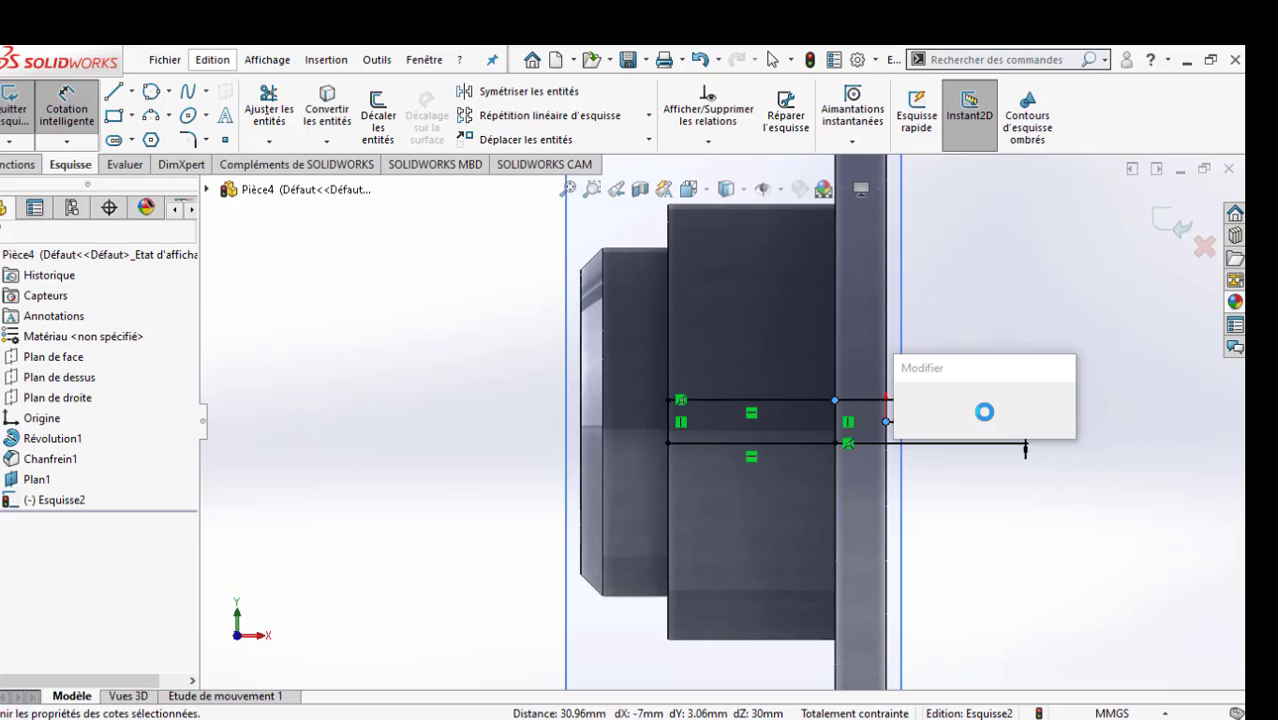
pyautogui.write('3')
pyautogui.press('Return')
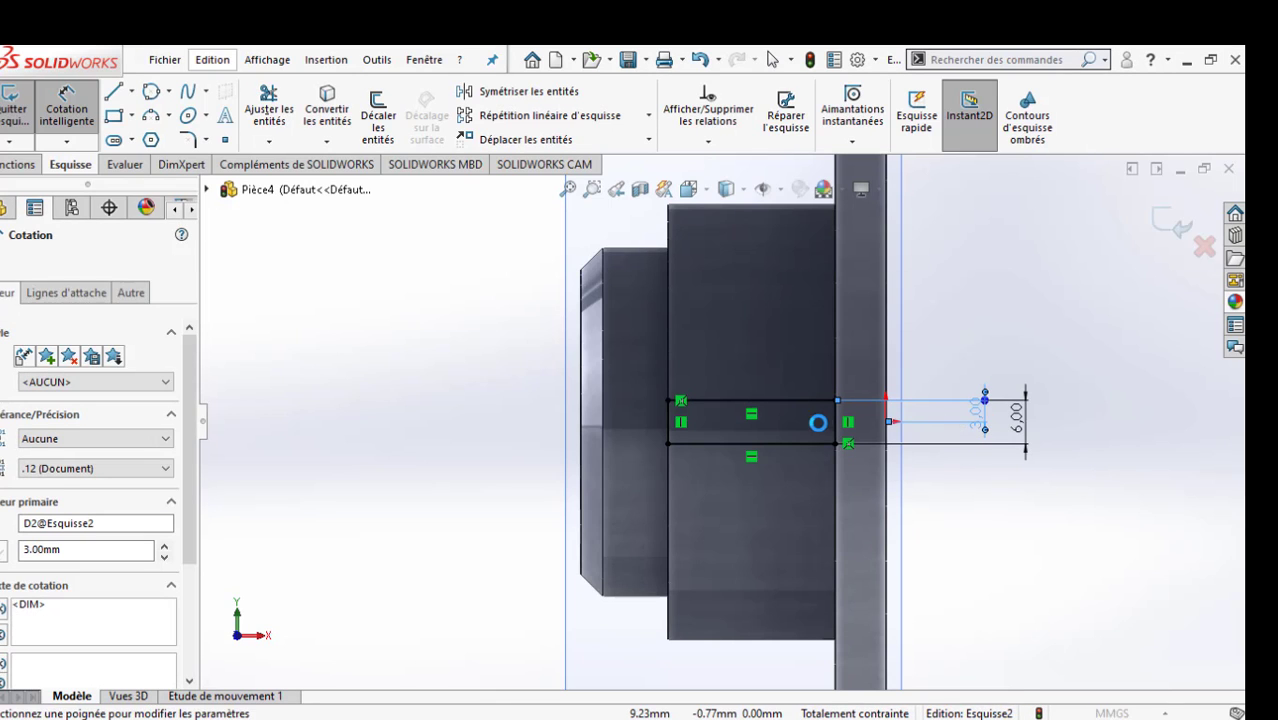
# Step: Extrude the rectangle as a merged boss, 40 mm in direction 1 and 10 mm in direction 2
pyautogui.scroll(-1, 813, 424)
pyautogui.moveTo(806, 402); pyautogui.dragTo(700, 330, button='middle')
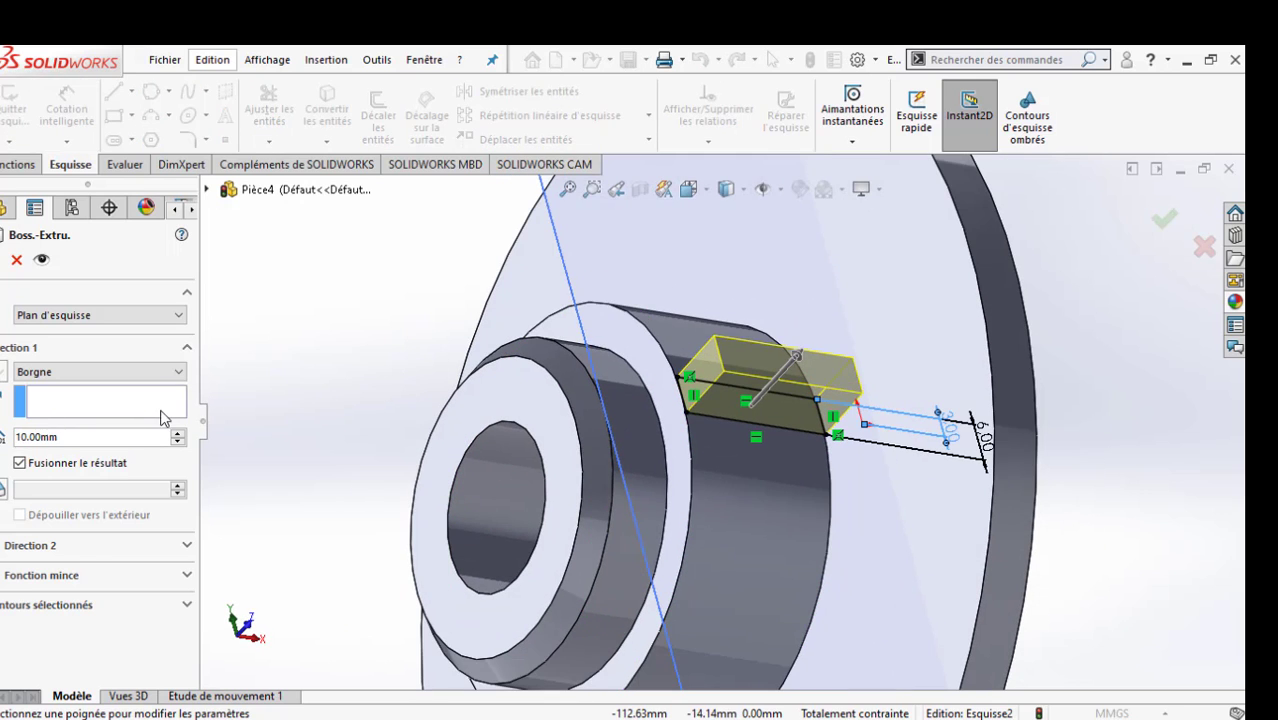
pyautogui.click(30, 545)
pyautogui.press('f')
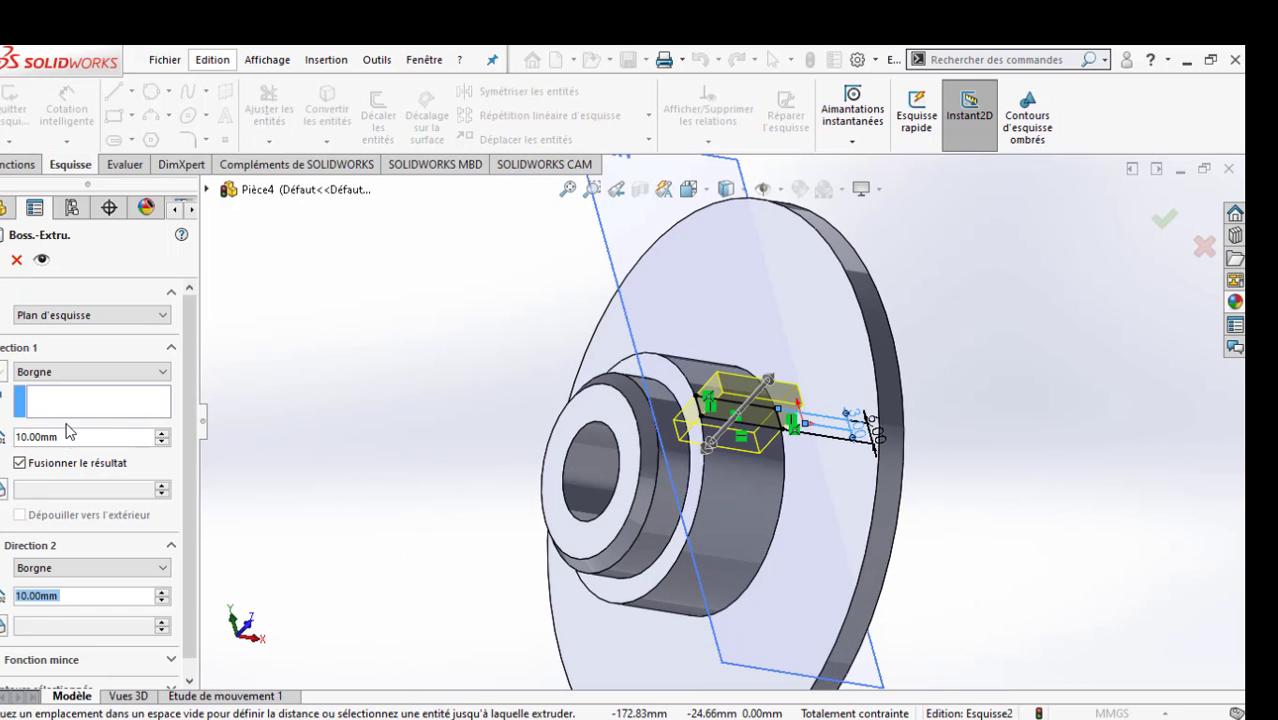
pyautogui.write('40')
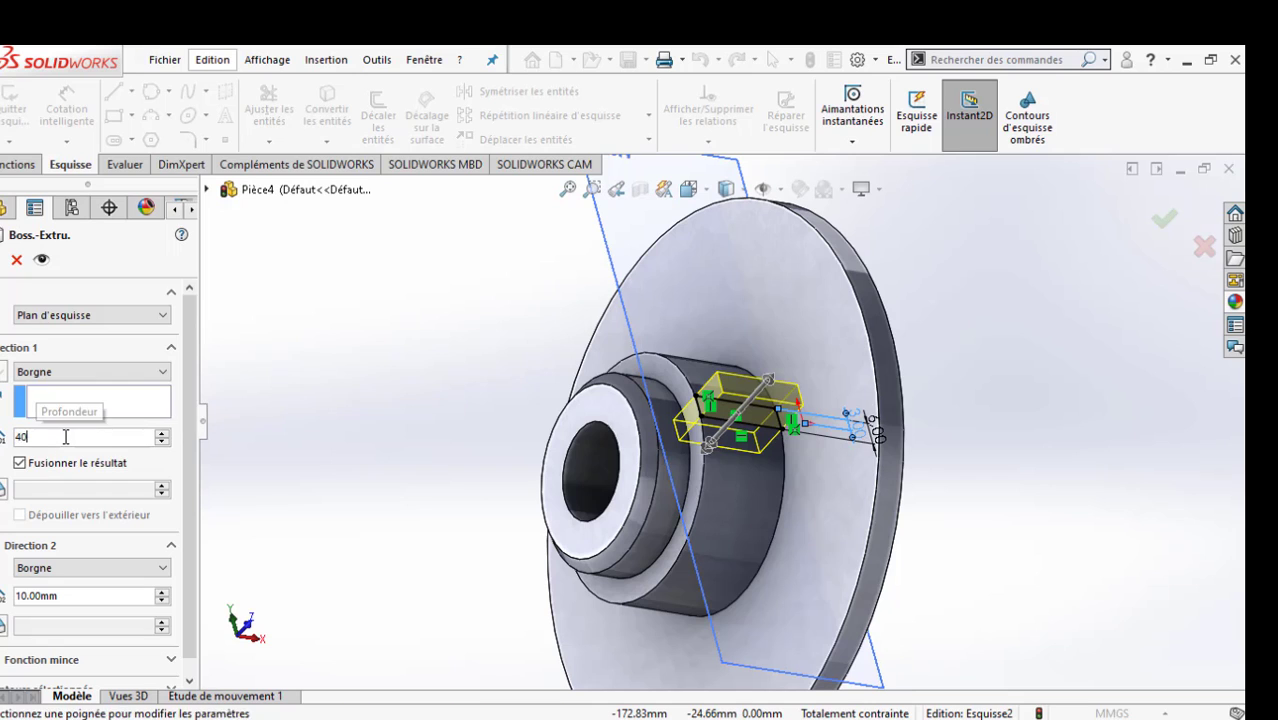
pyautogui.press('Return')
pyautogui.press('Return')
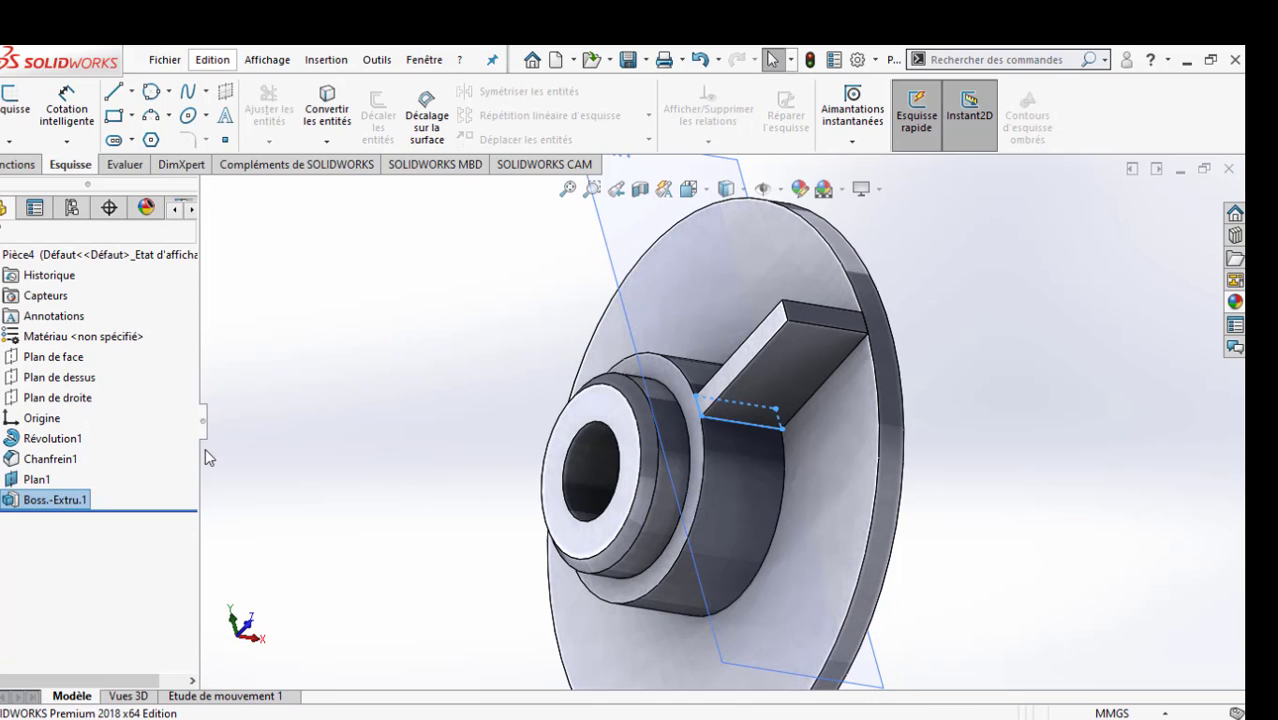
# Step: Hide the offset reference plane Plan1
pyautogui.click(614, 250)
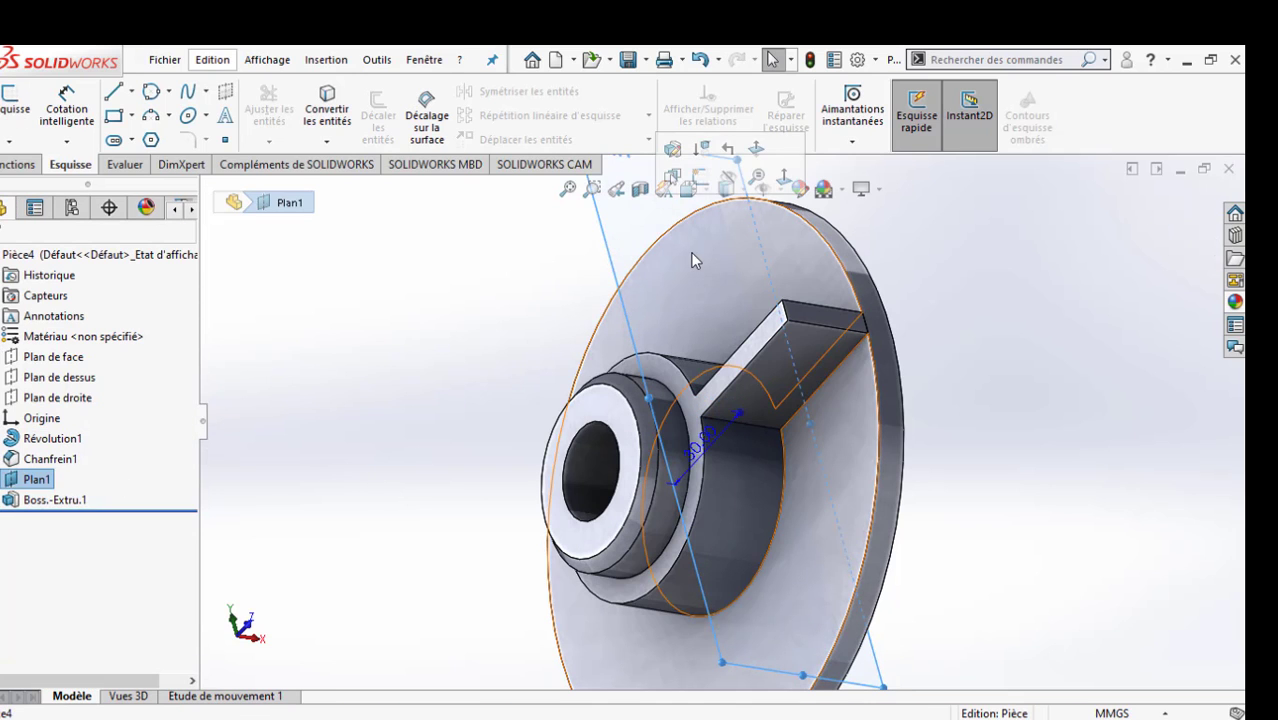
pyautogui.click(731, 177)
pyautogui.scroll(3, 850, 415)
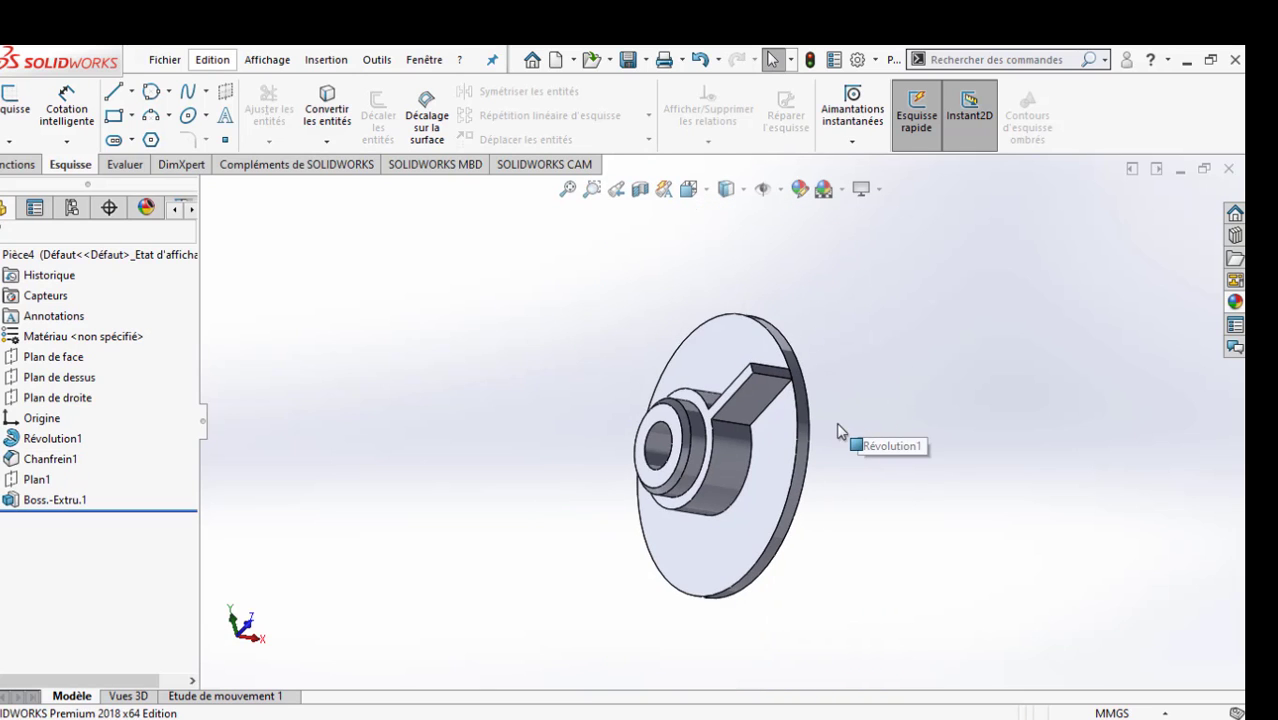
# Step: Sketch a closed four-sided profile on the rib's flat side face, about 4.5 mm wide at the hub, with a slanted line to the outer edge near the flange
pyautogui.moveTo(836, 425); pyautogui.dragTo(750, 378, button='middle')
pyautogui.click(750, 378)
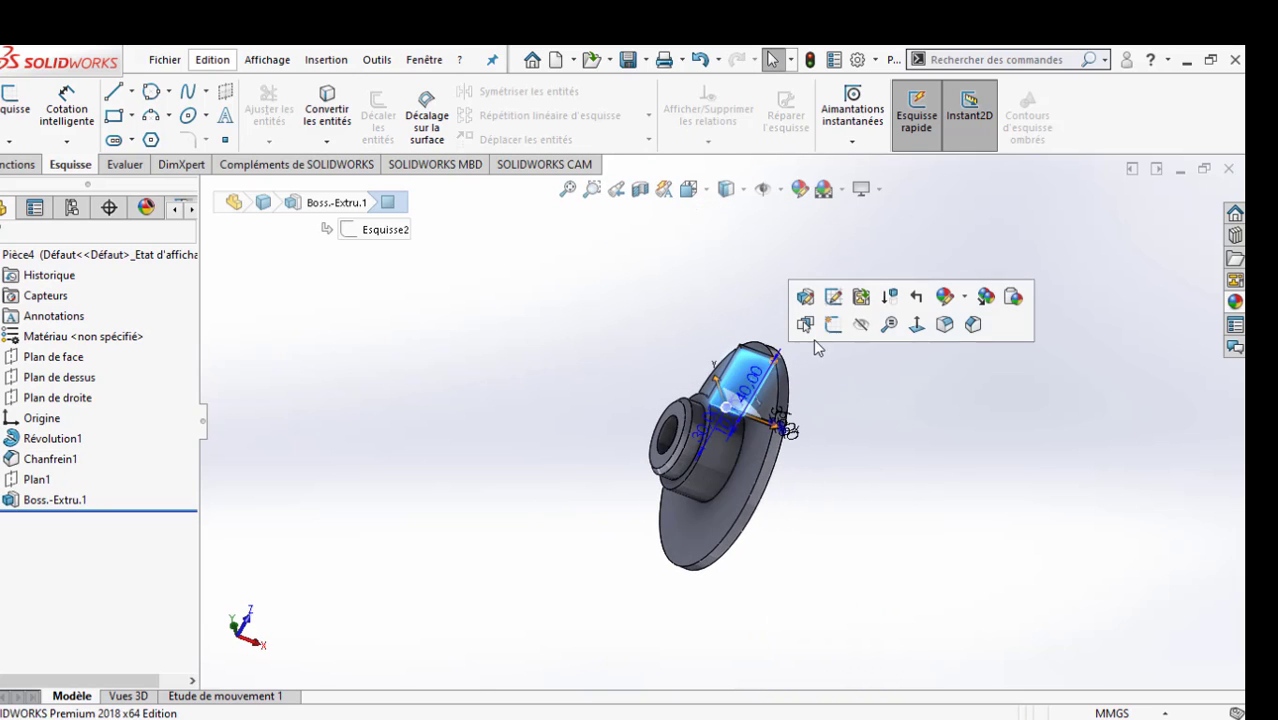
pyautogui.click(945, 325)
pyautogui.scroll(-3, 730, 255)
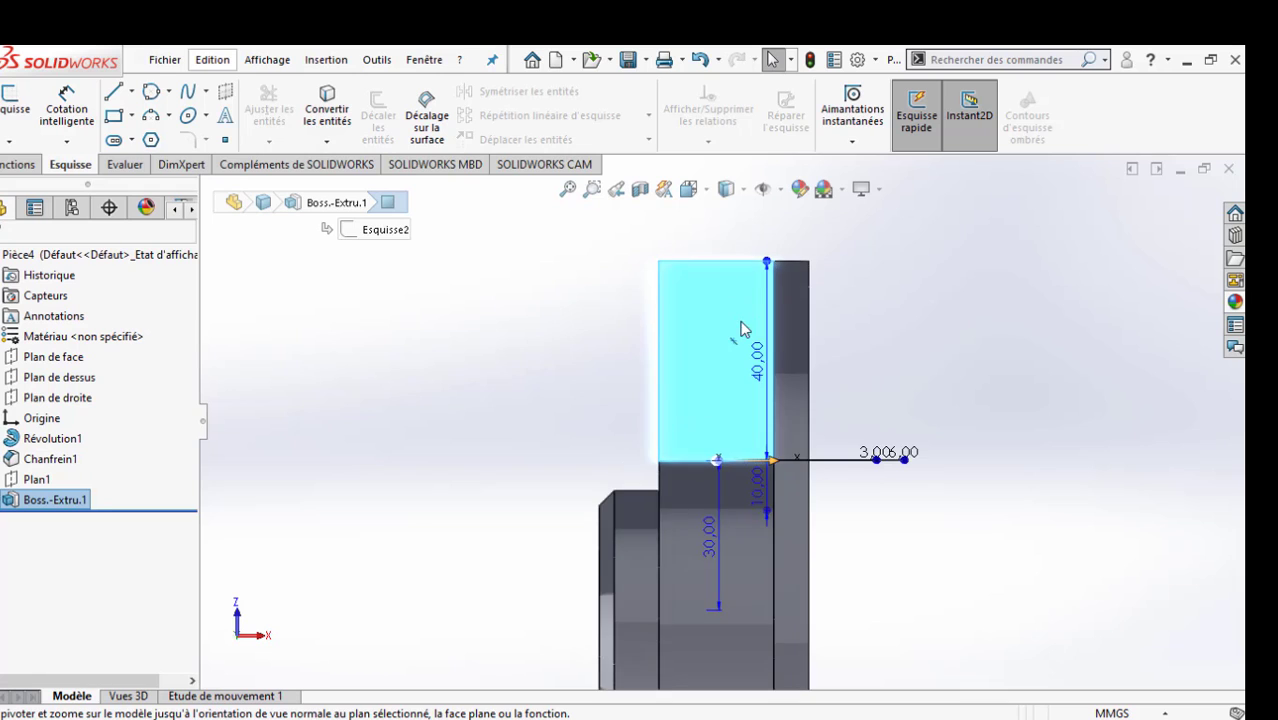
pyautogui.scroll(-3, 732, 320)
pyautogui.press('l')
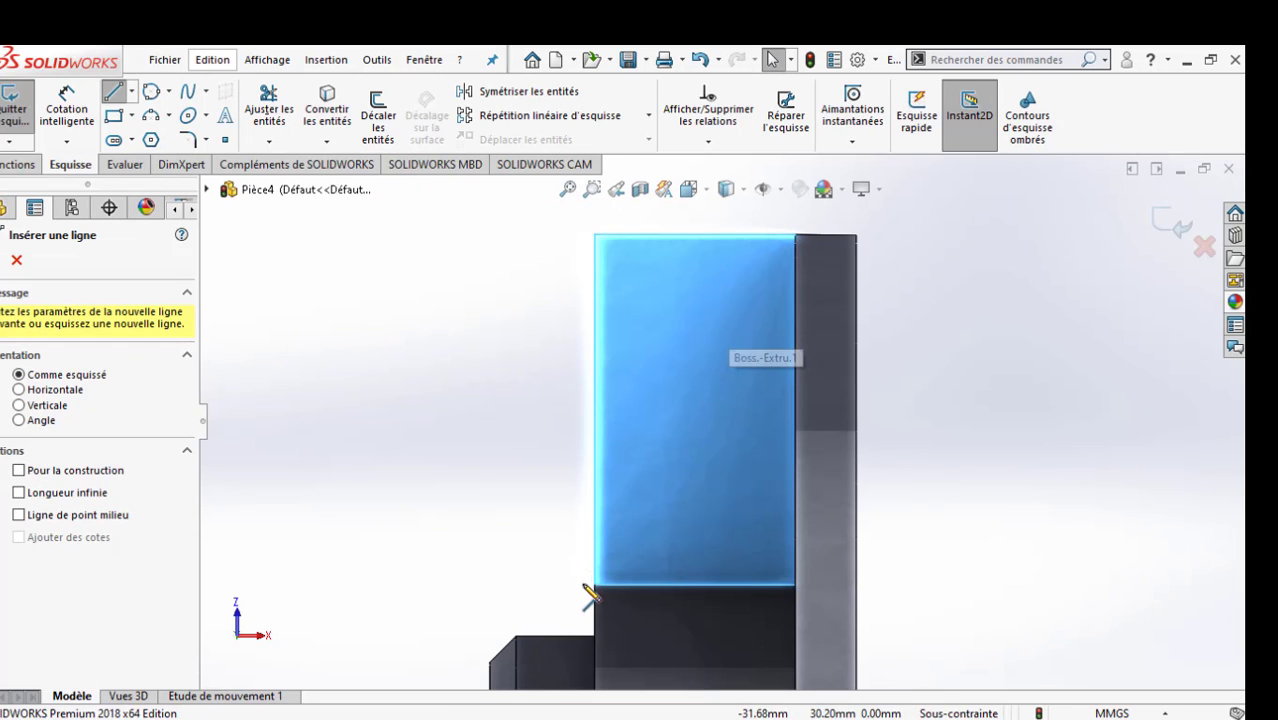
pyautogui.click(594, 585)
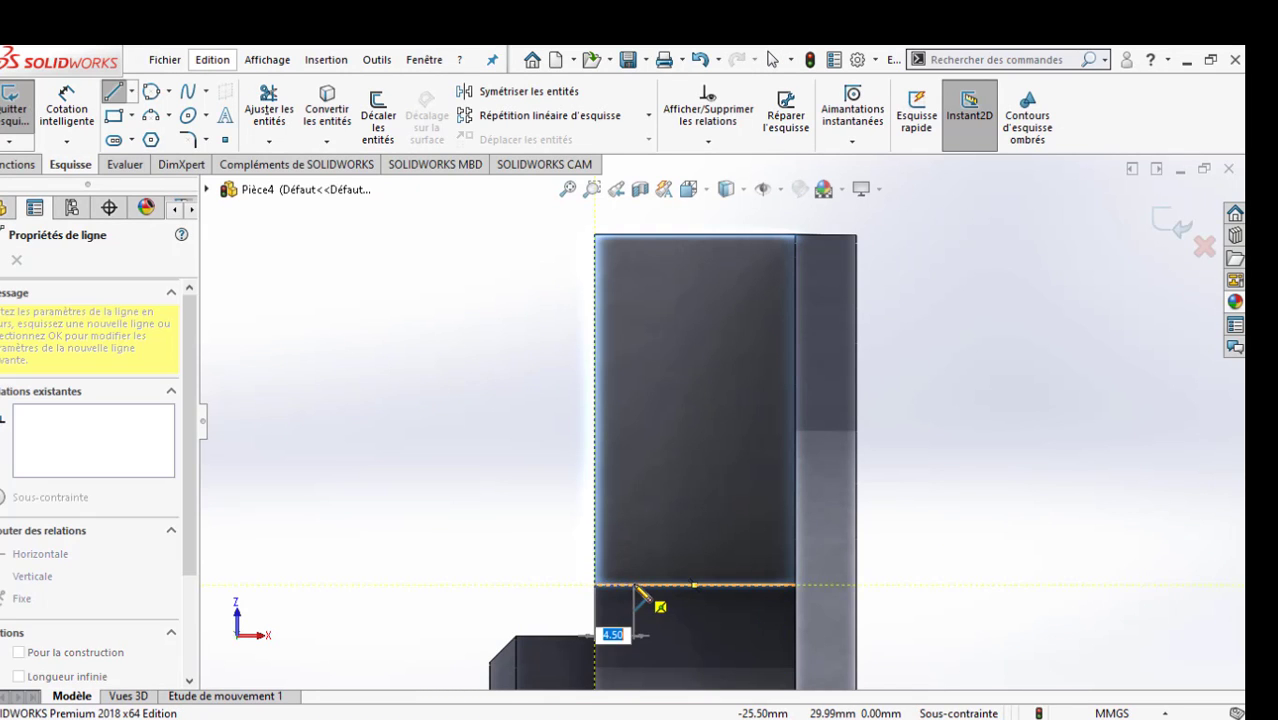
pyautogui.click(633, 585)
pyautogui.click(777, 236)
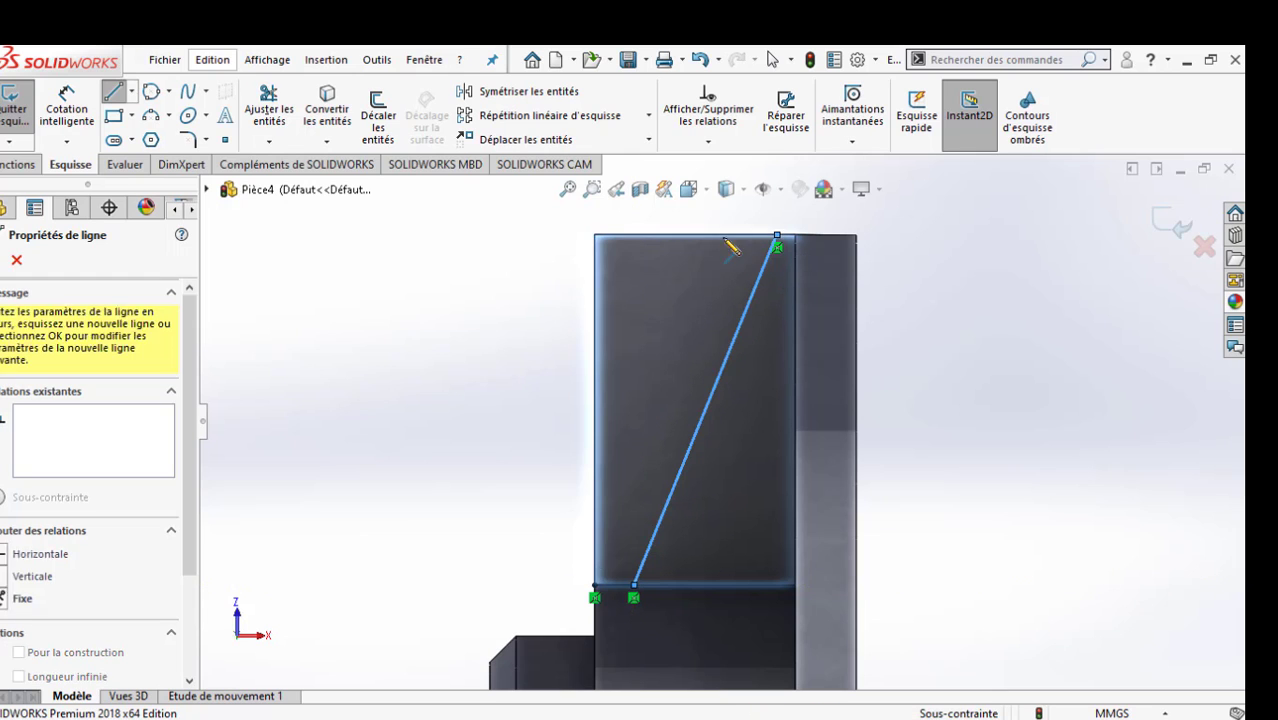
pyautogui.click(595, 236)
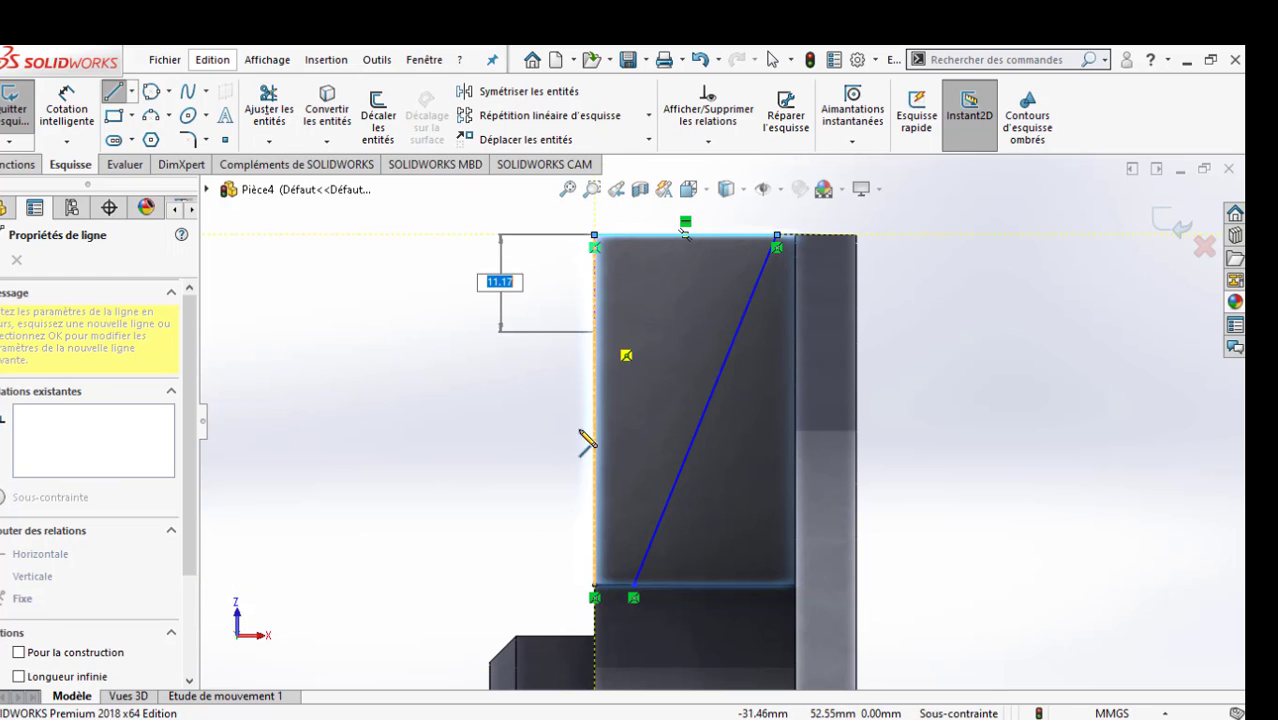
pyautogui.click(596, 587)
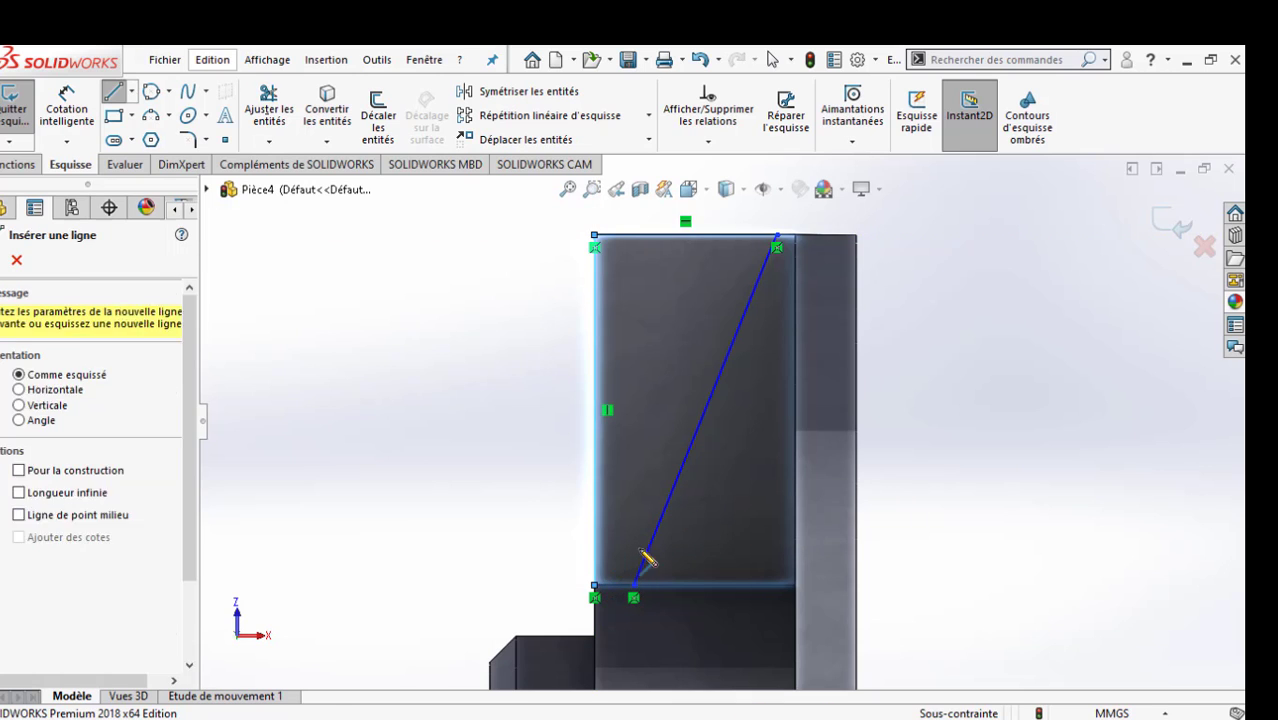
# Step: Dimension the slanted line's outer endpoint 3 mm from the rib edge along the flange
pyautogui.moveTo(642, 548); pyautogui.dragTo(660, 480, button='right')
pyautogui.click(777, 237)
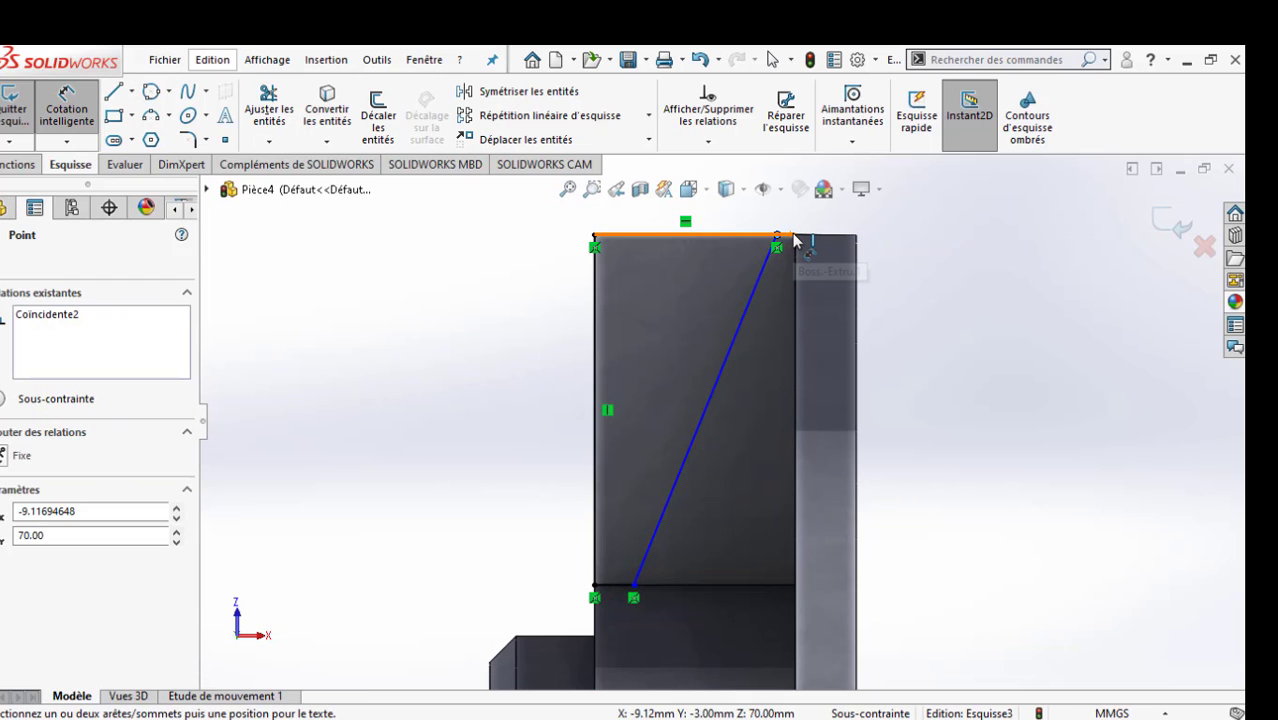
pyautogui.click(796, 262)
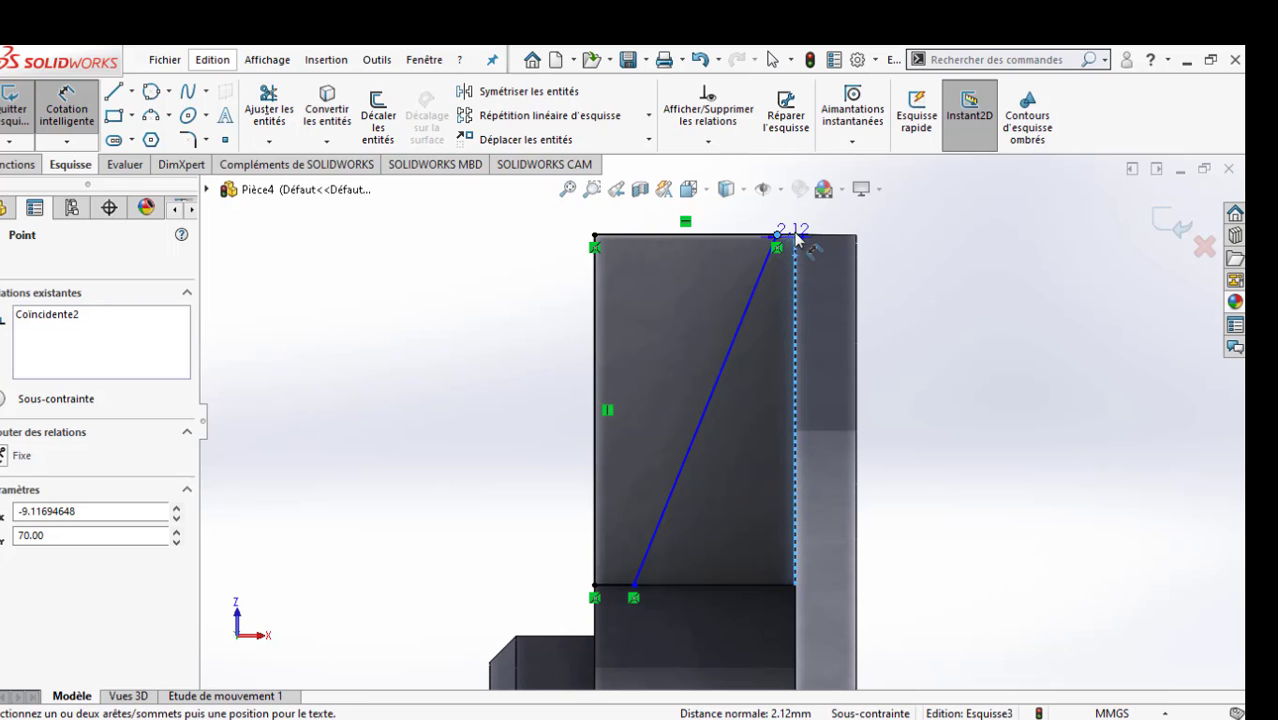
pyautogui.click(800, 222)
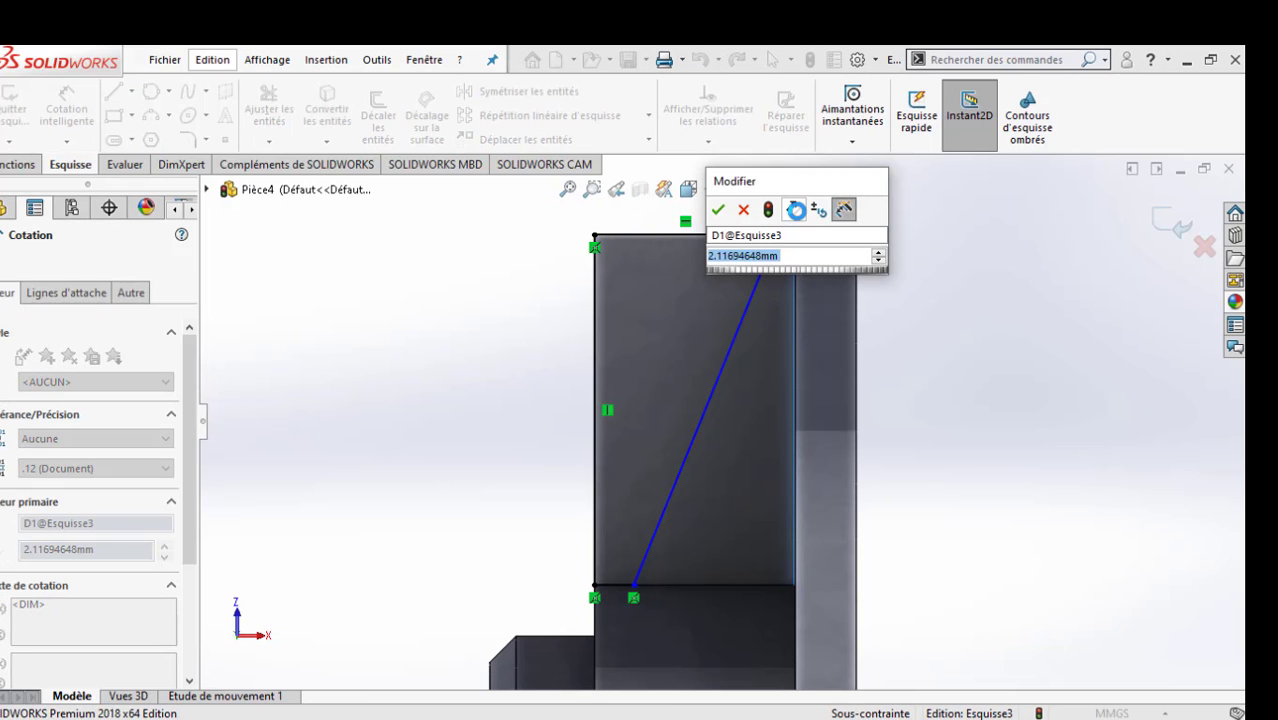
pyautogui.write('3')
pyautogui.press('Return')
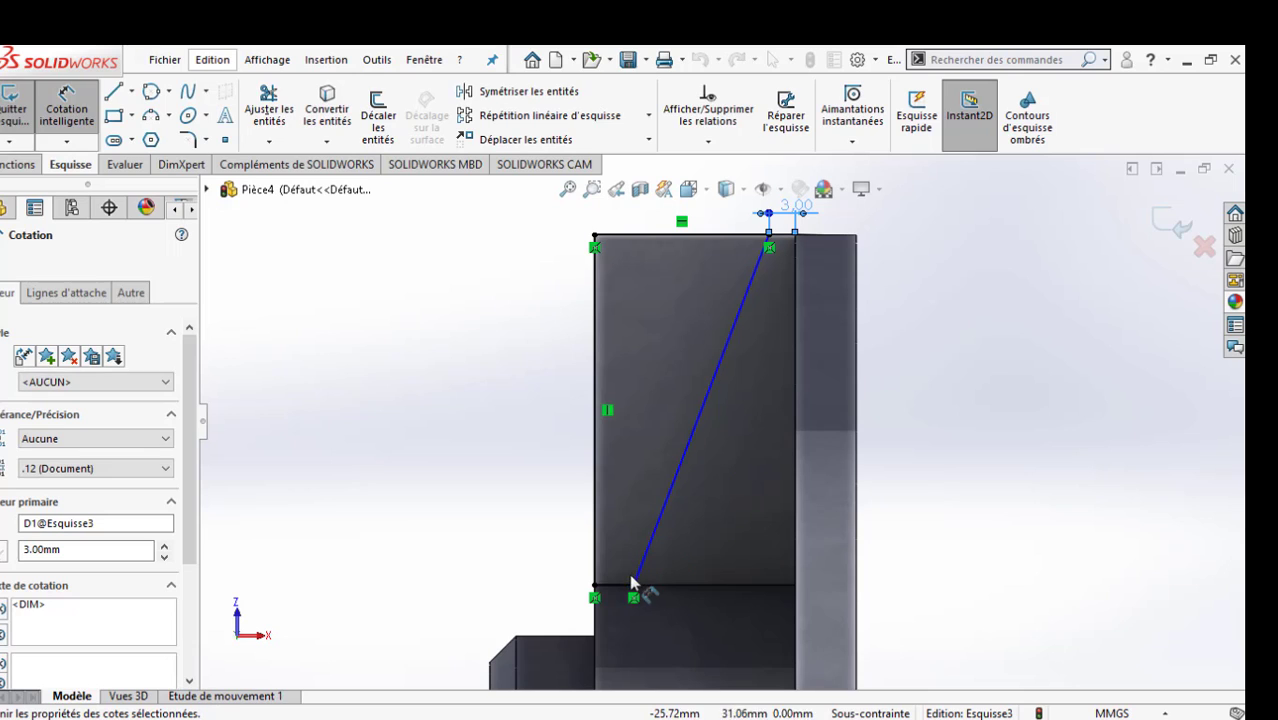
# Step: Dimension the profile's short line at the hub as 3 mm
pyautogui.click(616, 587)
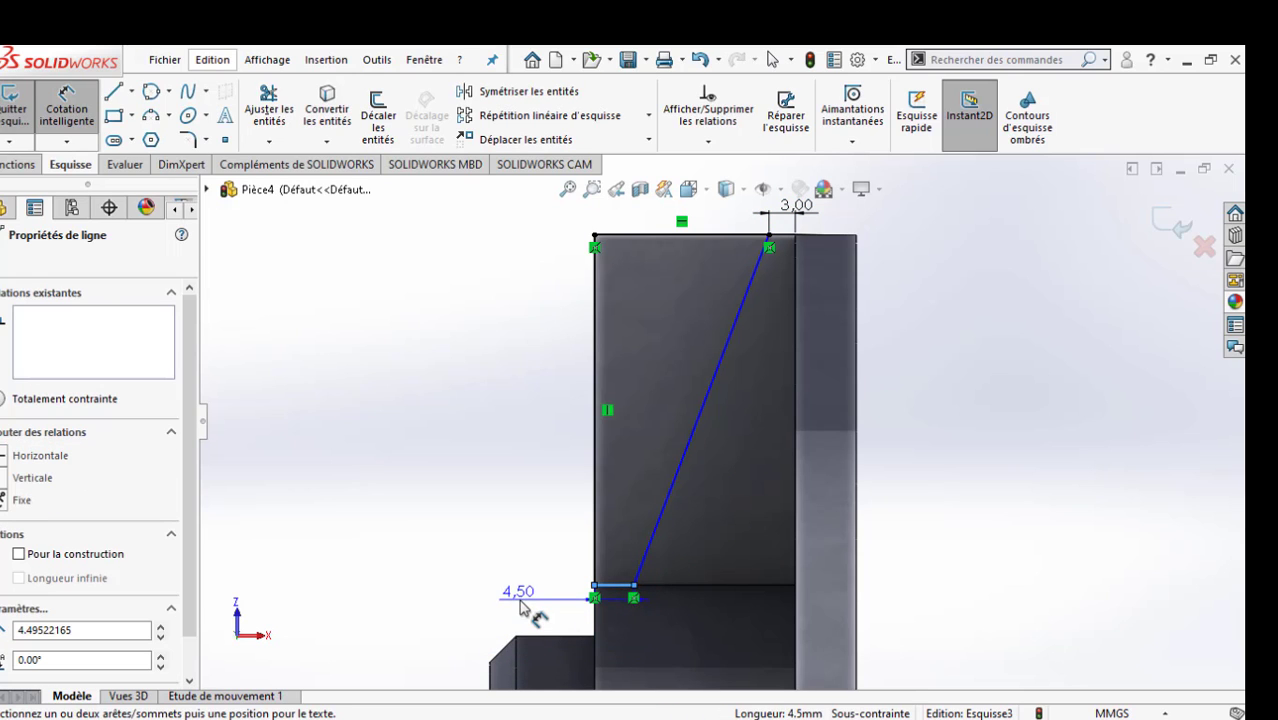
pyautogui.click(522, 610)
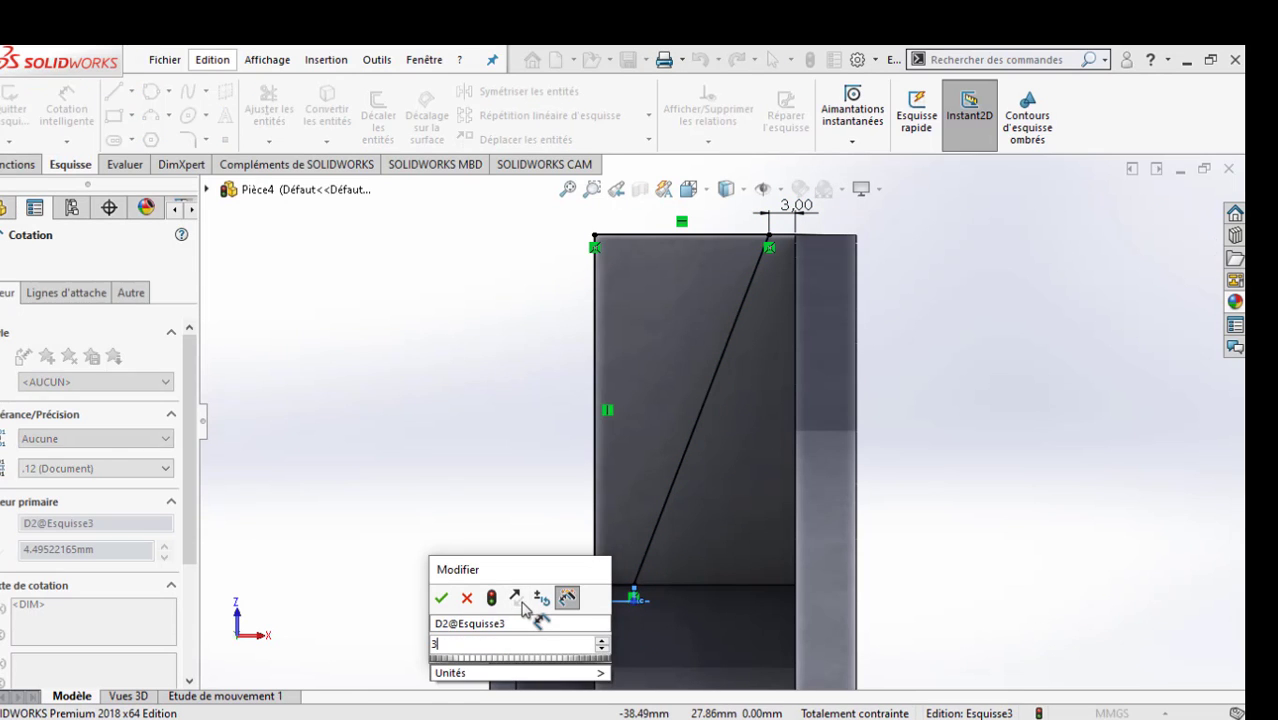
pyautogui.press('Return')
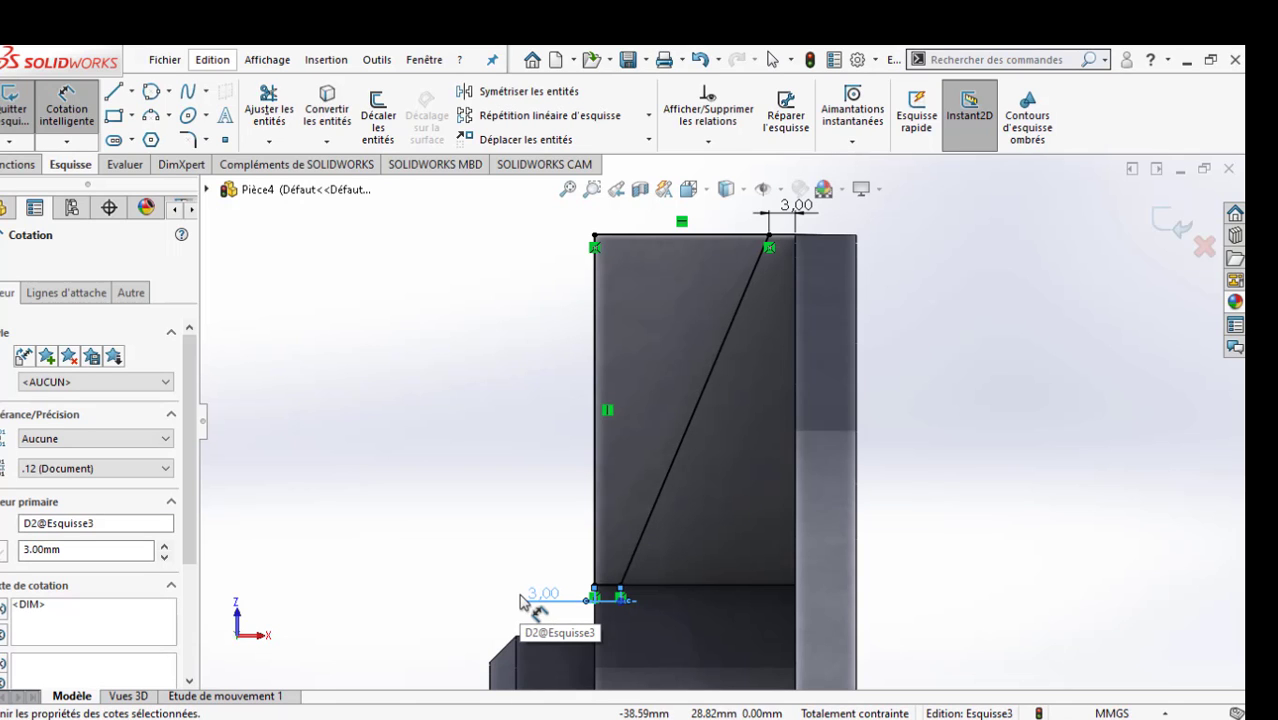
# Step: Try a 40 mm boss extrusion of the profile in the reversed direction, and undo it
pyautogui.scroll(3, 628, 496)
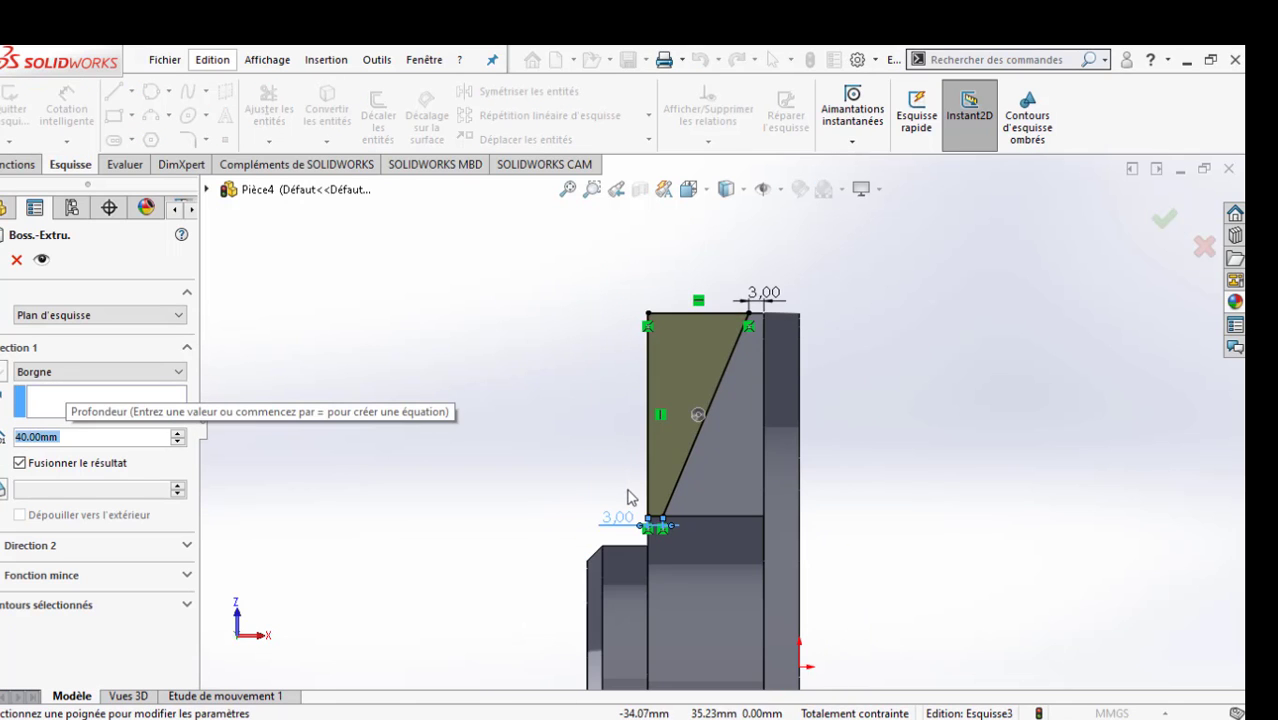
pyautogui.moveTo(628, 496); pyautogui.dragTo(5, 405, button='middle')
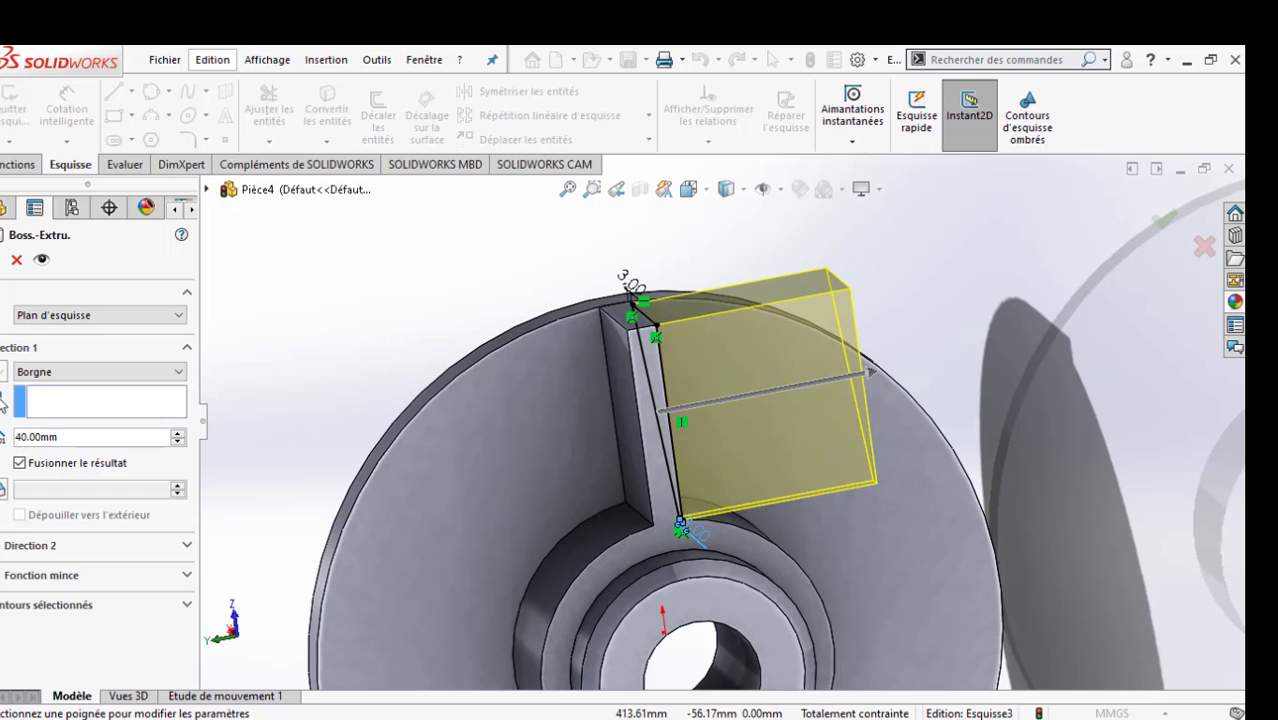
pyautogui.click(4, 372)
pyautogui.press('Return')
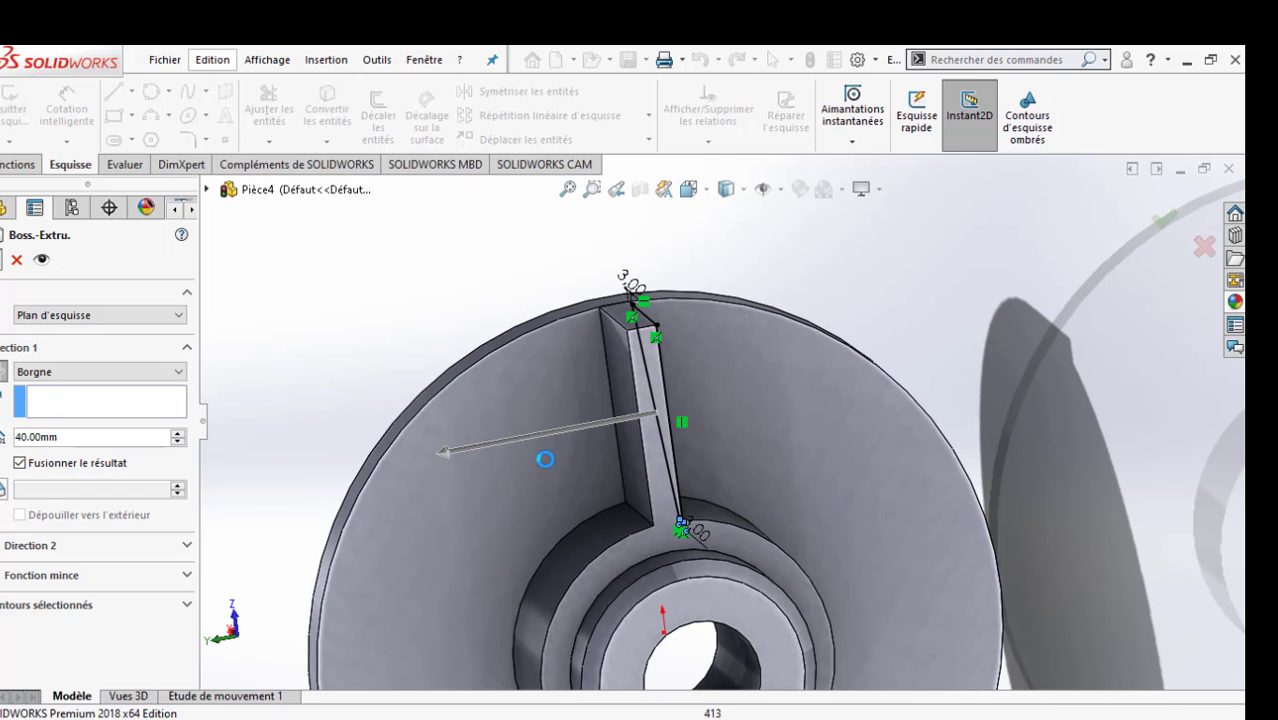
pyautogui.scroll(2, 670, 456)
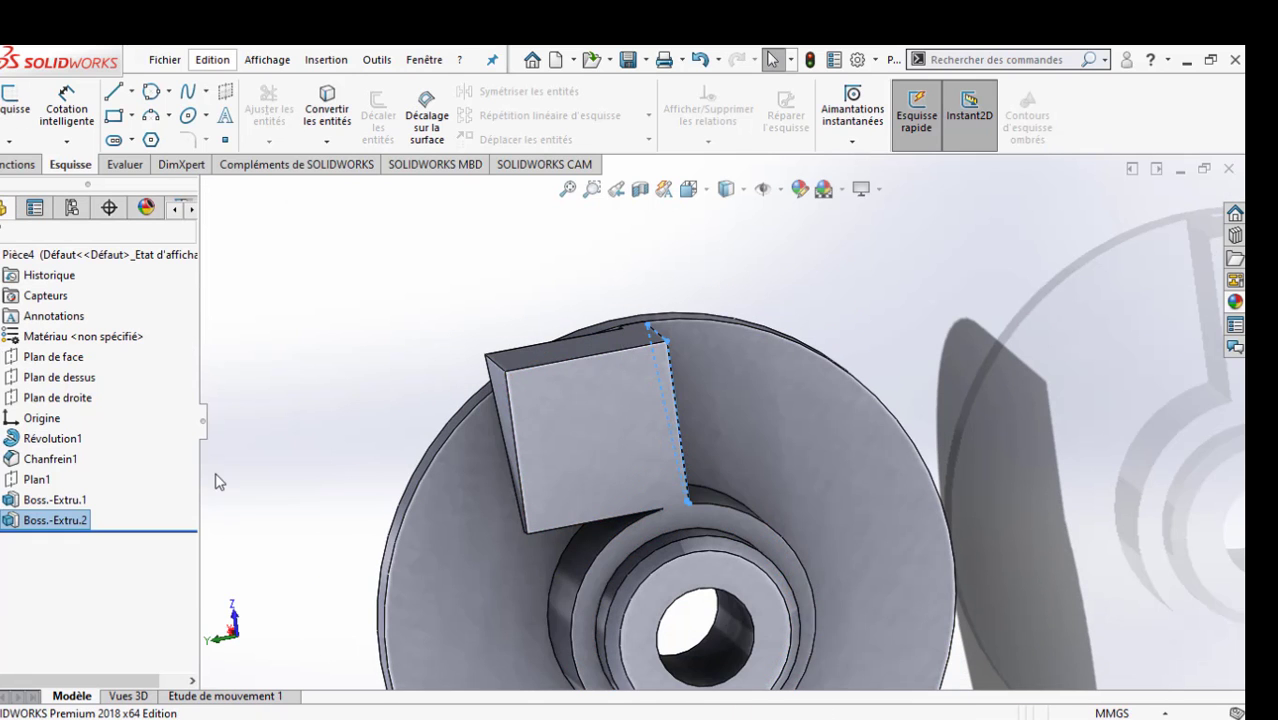
pyautogui.click(252, 478)
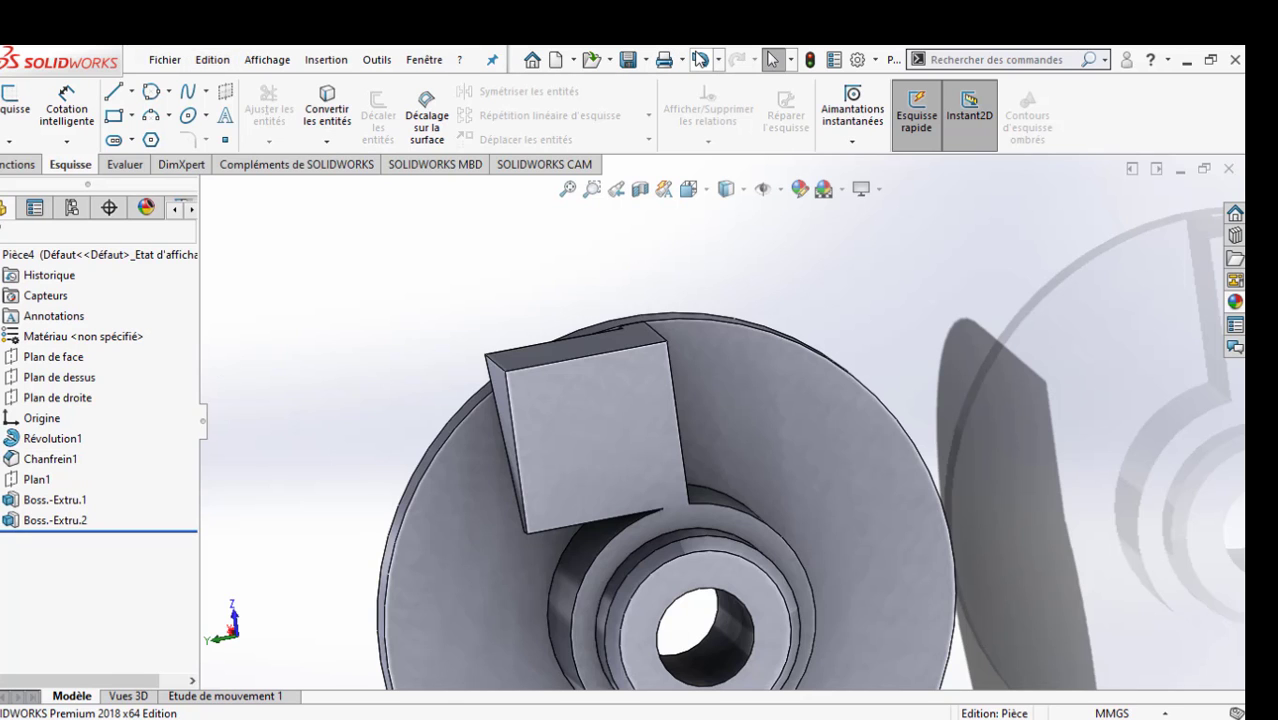
pyautogui.click(700, 59)
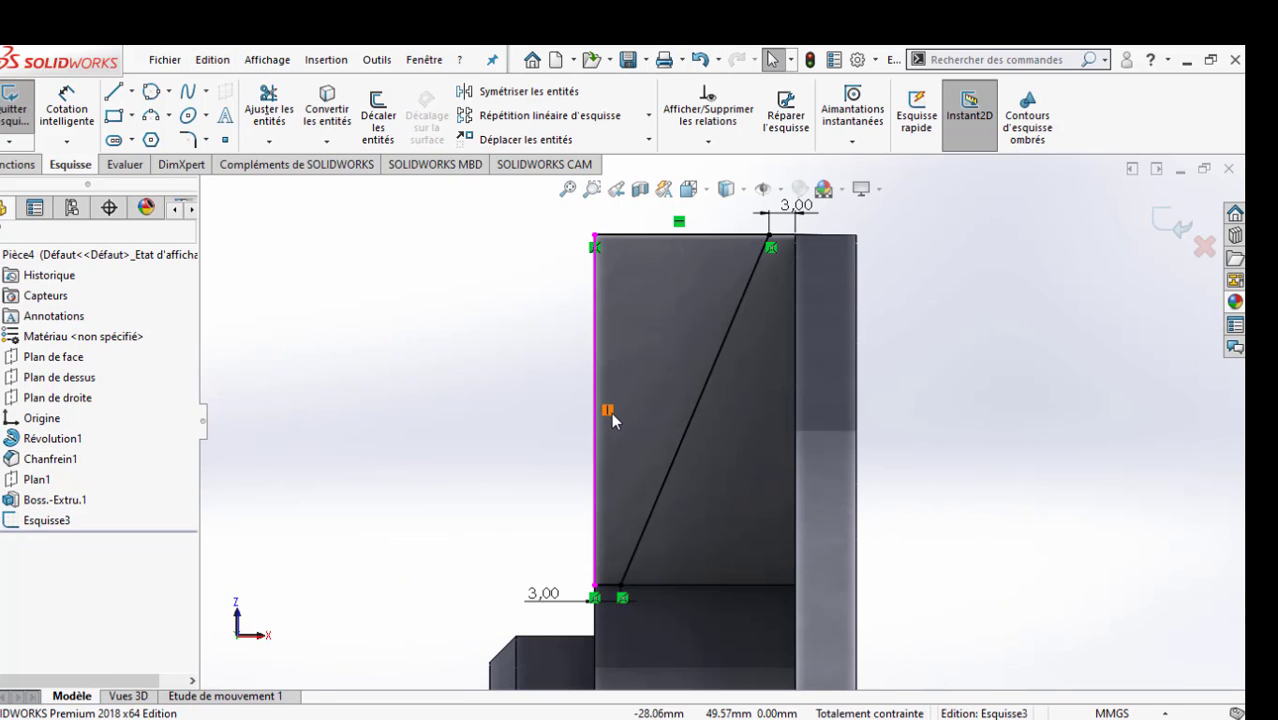
# Step: Cut-extrude the four-sided profile 40 mm through the rib to taper it
pyautogui.press('e')
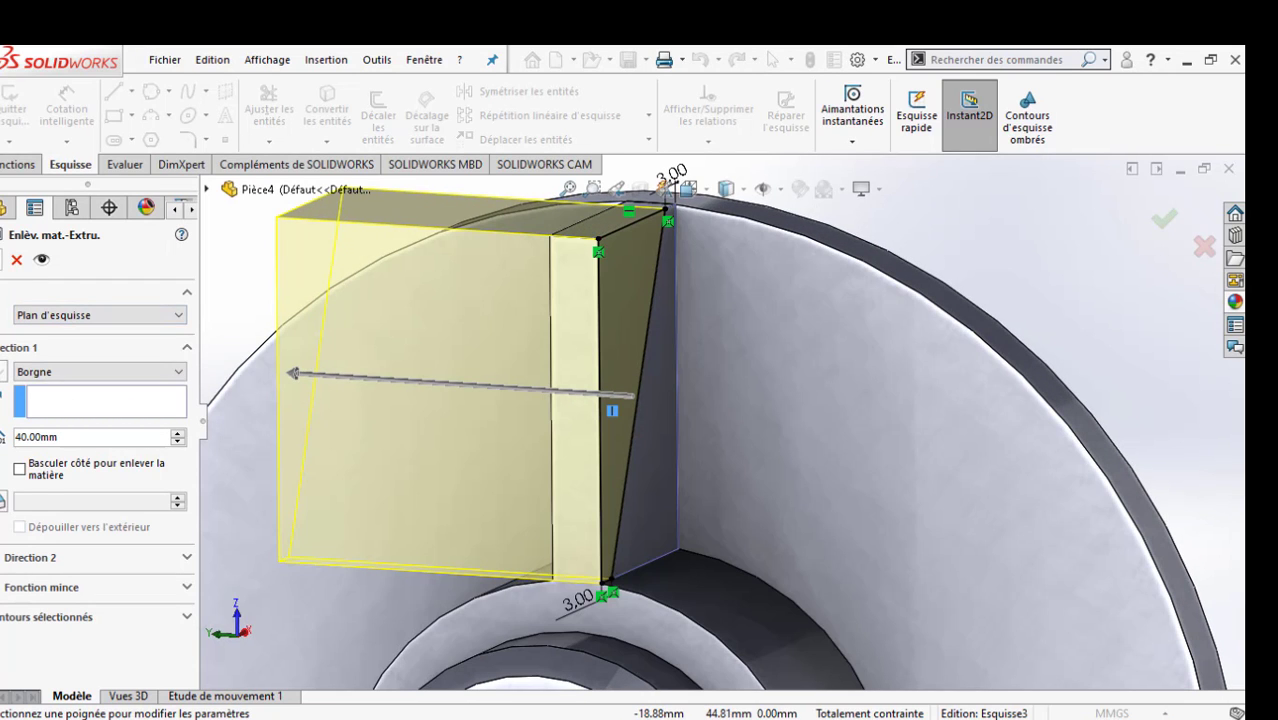
pyautogui.press('Return')
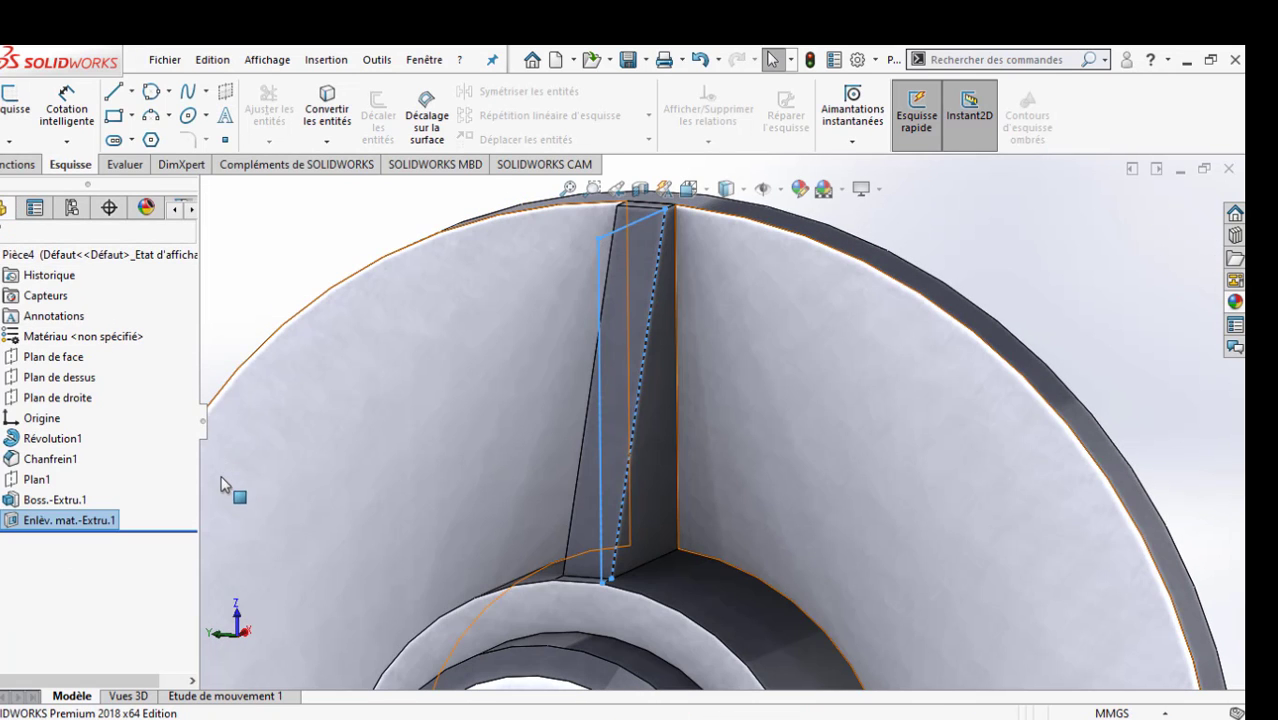
# Step: Create a reference axis from the cylindrical face of the hub's bore
pyautogui.scroll(5, 379, 365)
pyautogui.moveTo(391, 371); pyautogui.dragTo(588, 493, button='middle')
pyautogui.scroll(5, 600, 500)
pyautogui.scroll(-3, 705, 530)
pyautogui.scroll(2, 705, 528)
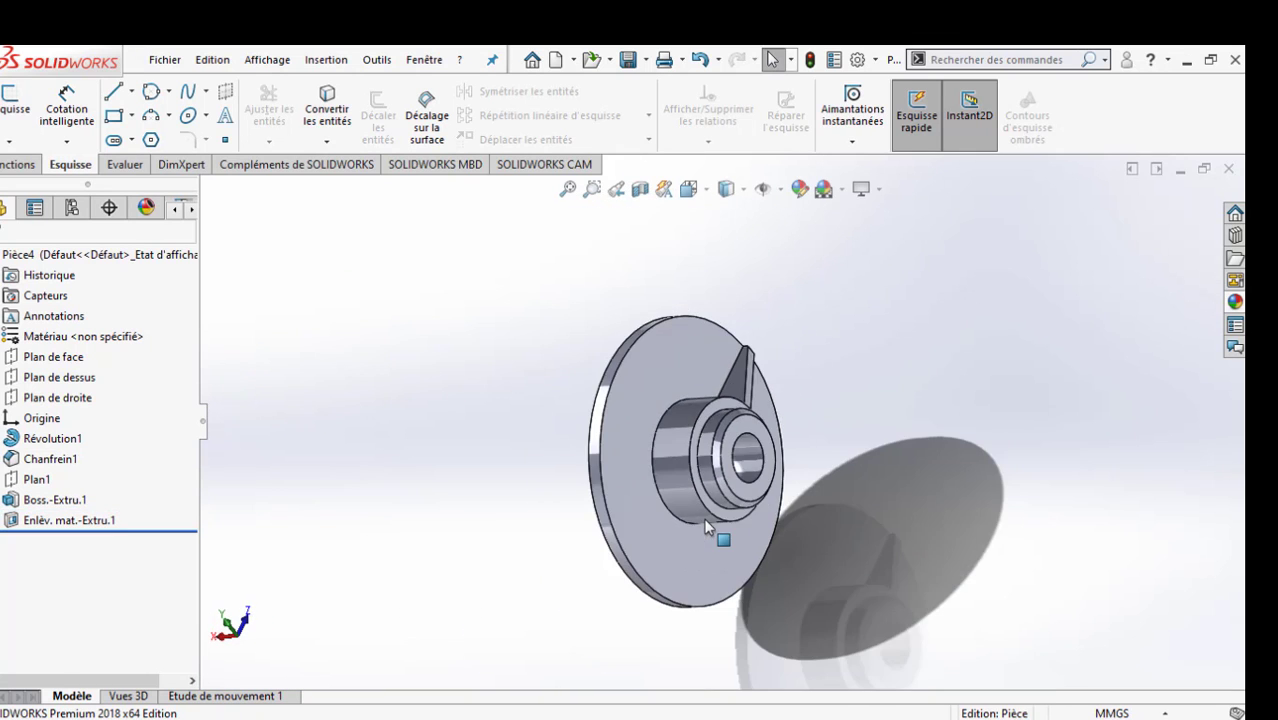
pyautogui.moveTo(705, 528); pyautogui.dragTo(830, 351, button='middle')
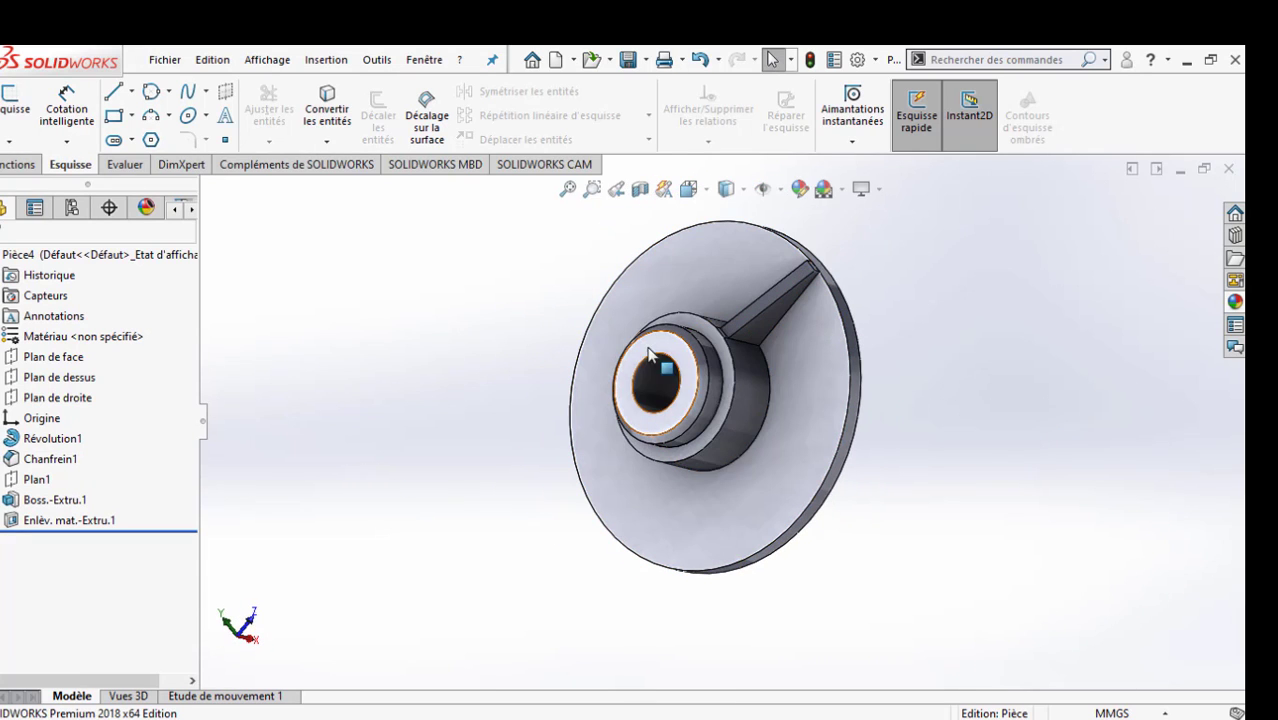
pyautogui.click(31, 164)
pyautogui.click(934, 141)
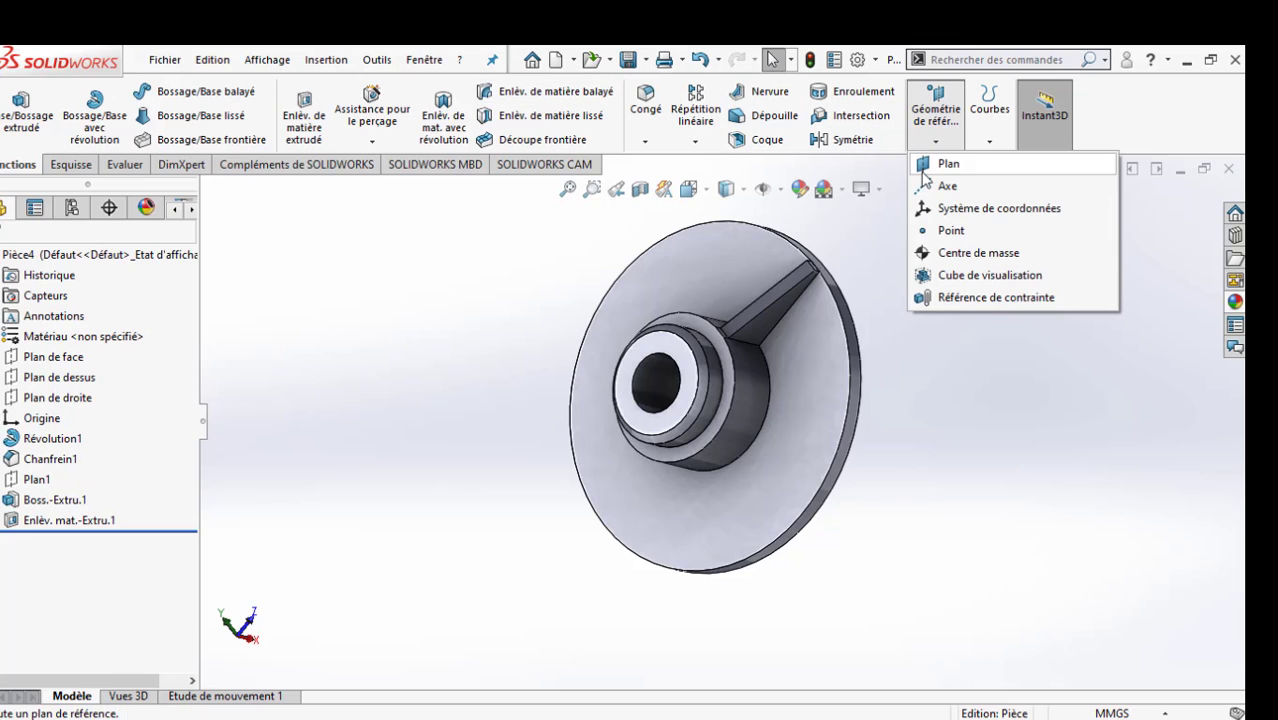
pyautogui.click(940, 189)
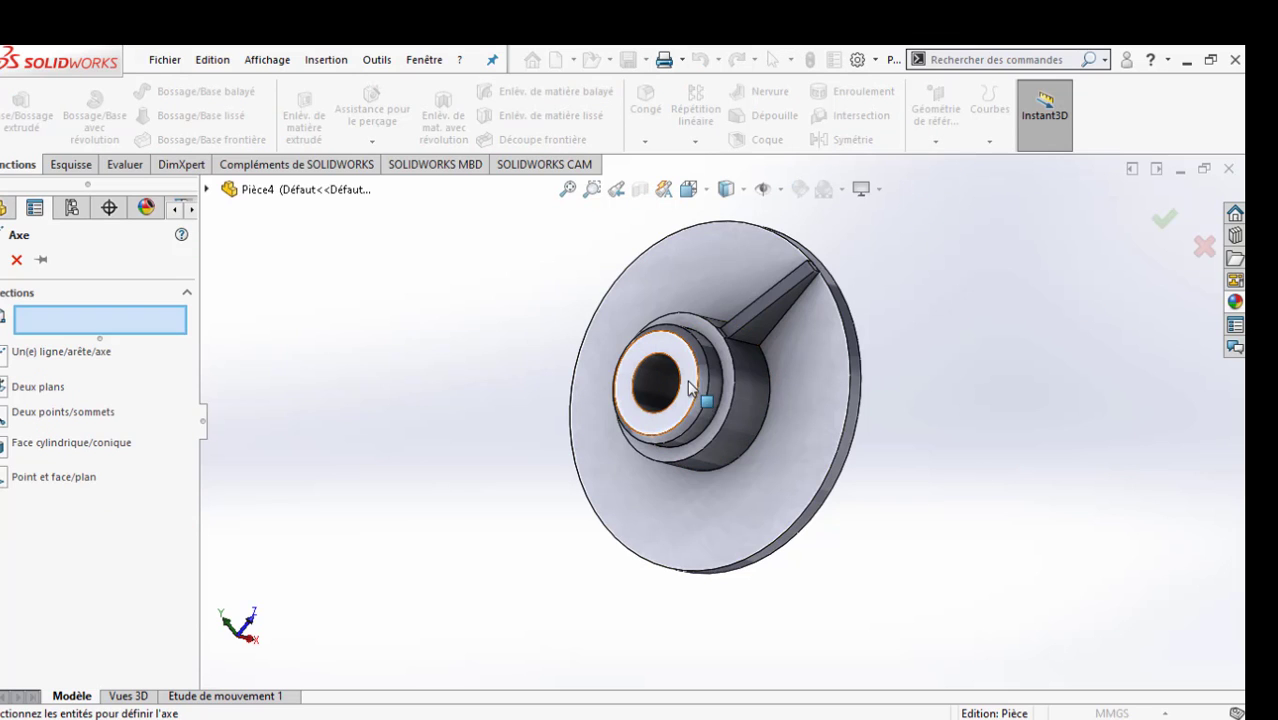
pyautogui.click(654, 377)
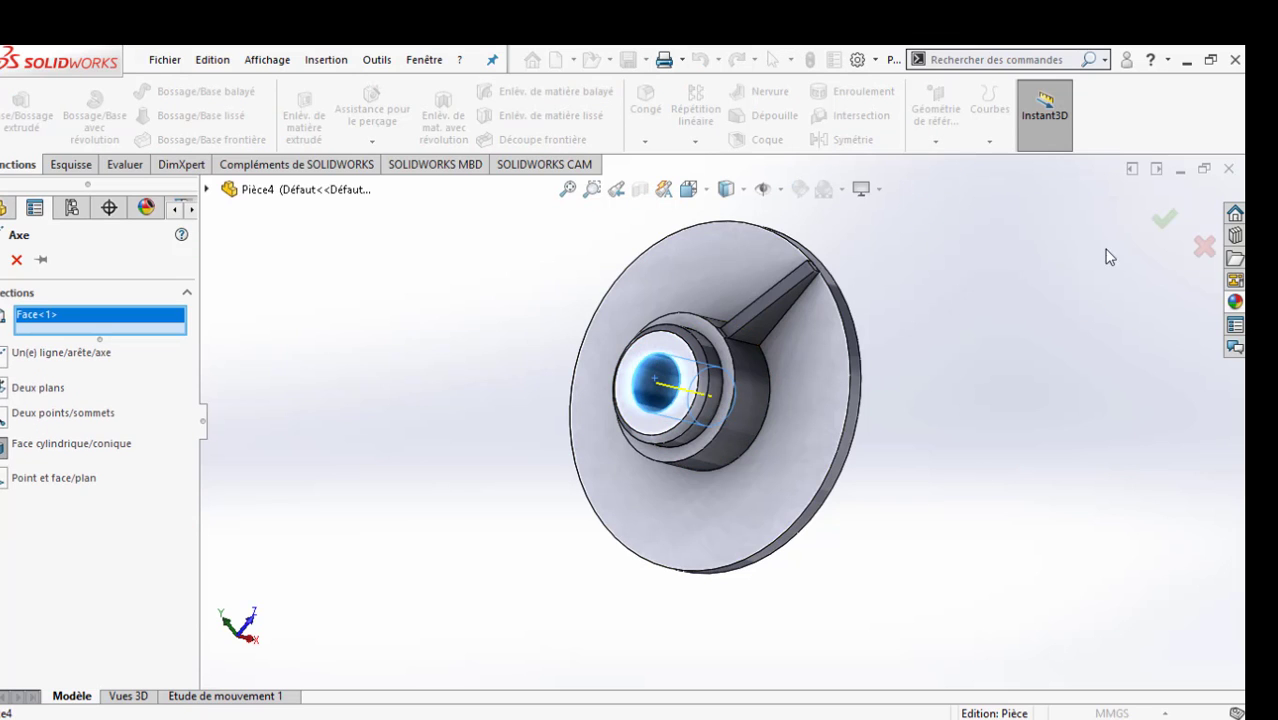
pyautogui.click(1162, 219)
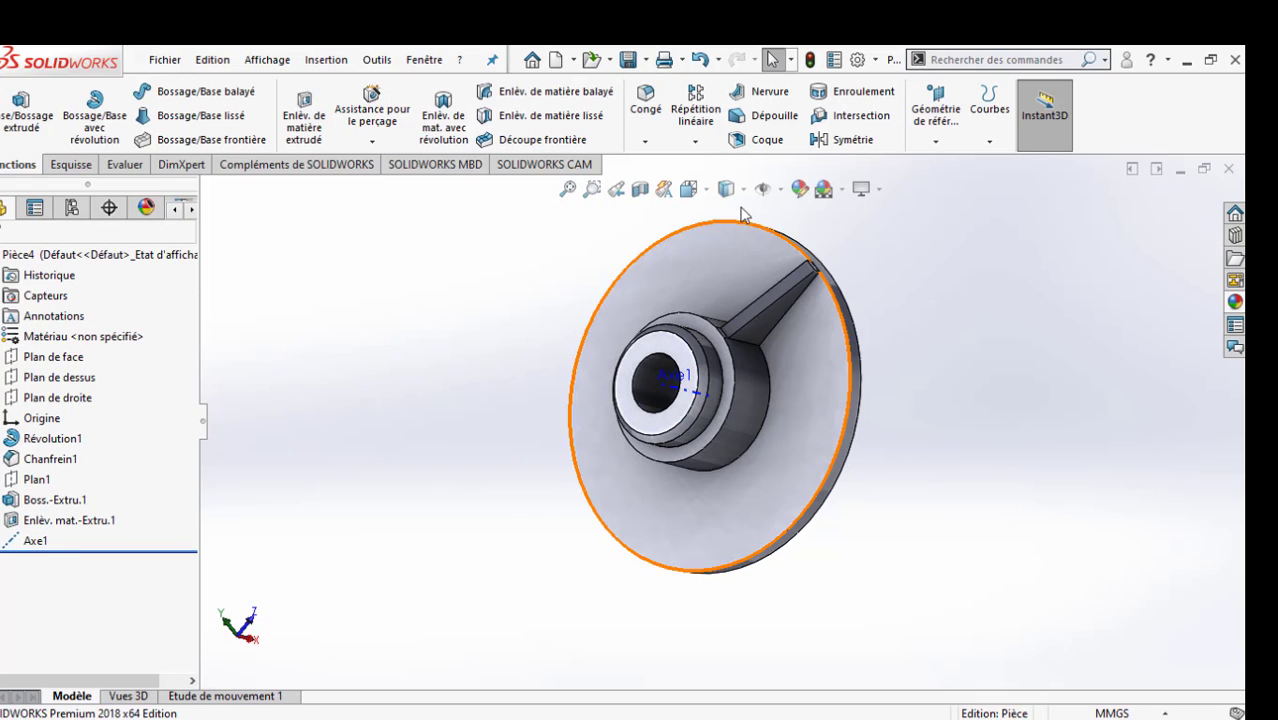
# Step: Circular-pattern the rib extrusion and its tapering cut around the bore axis, with 11 equally spaced instances over 360°
pyautogui.click(695, 141)
pyautogui.click(697, 188)
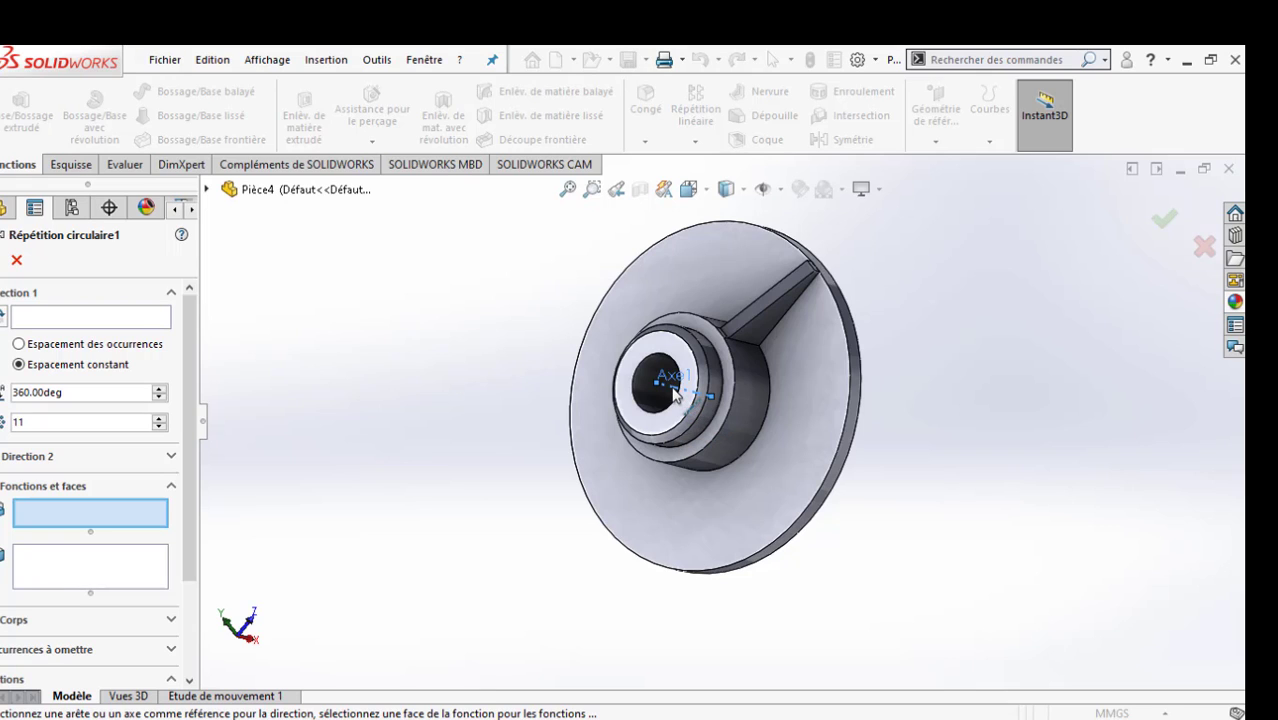
pyautogui.click(676, 394)
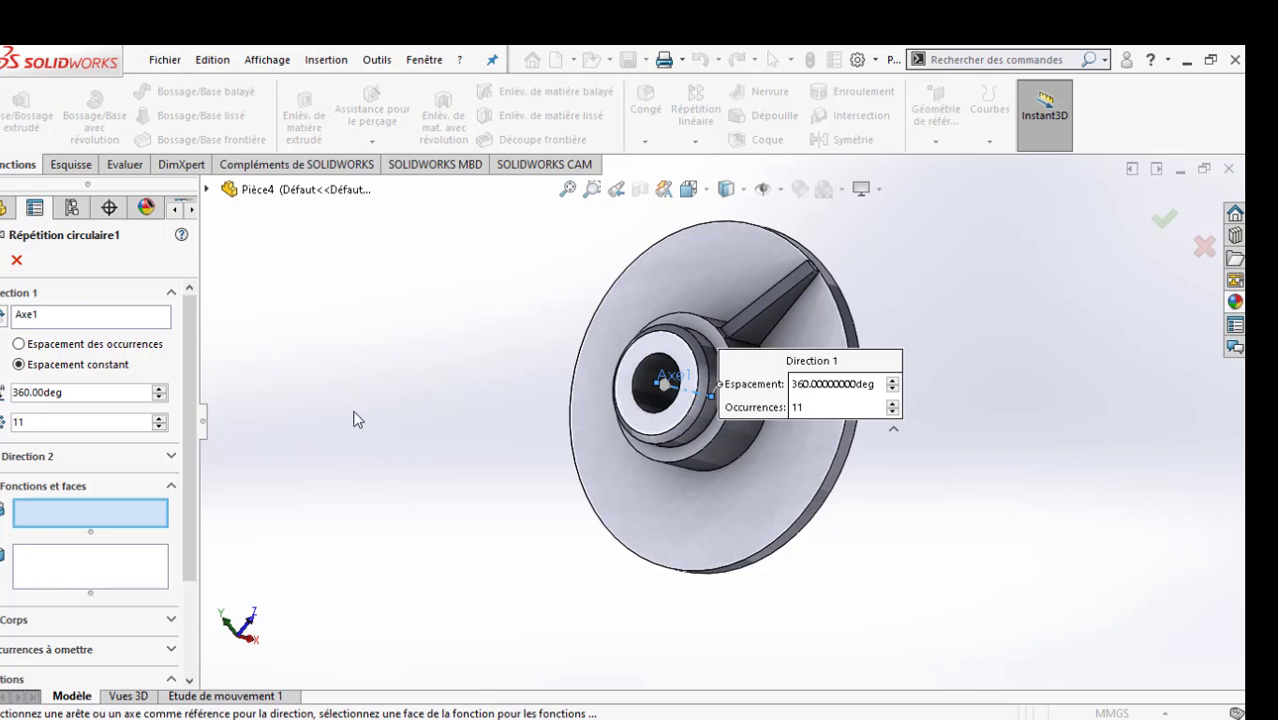
pyautogui.click(770, 313)
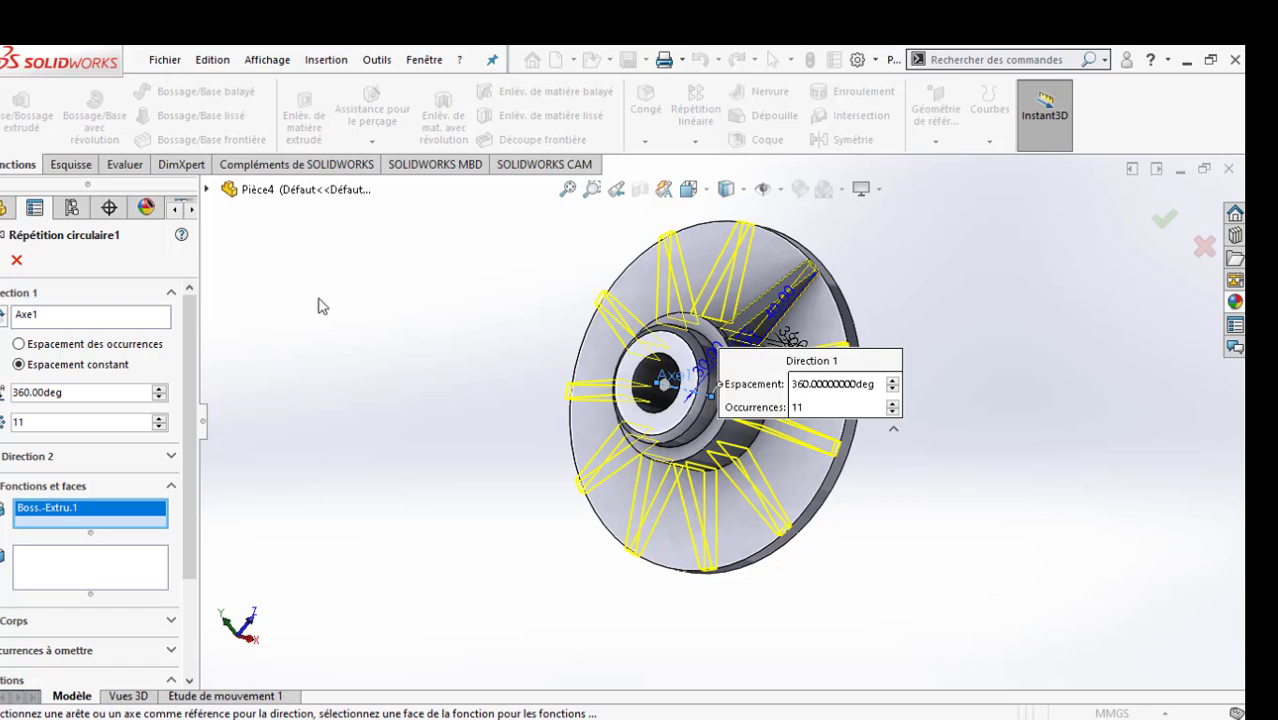
pyautogui.click(209, 190)
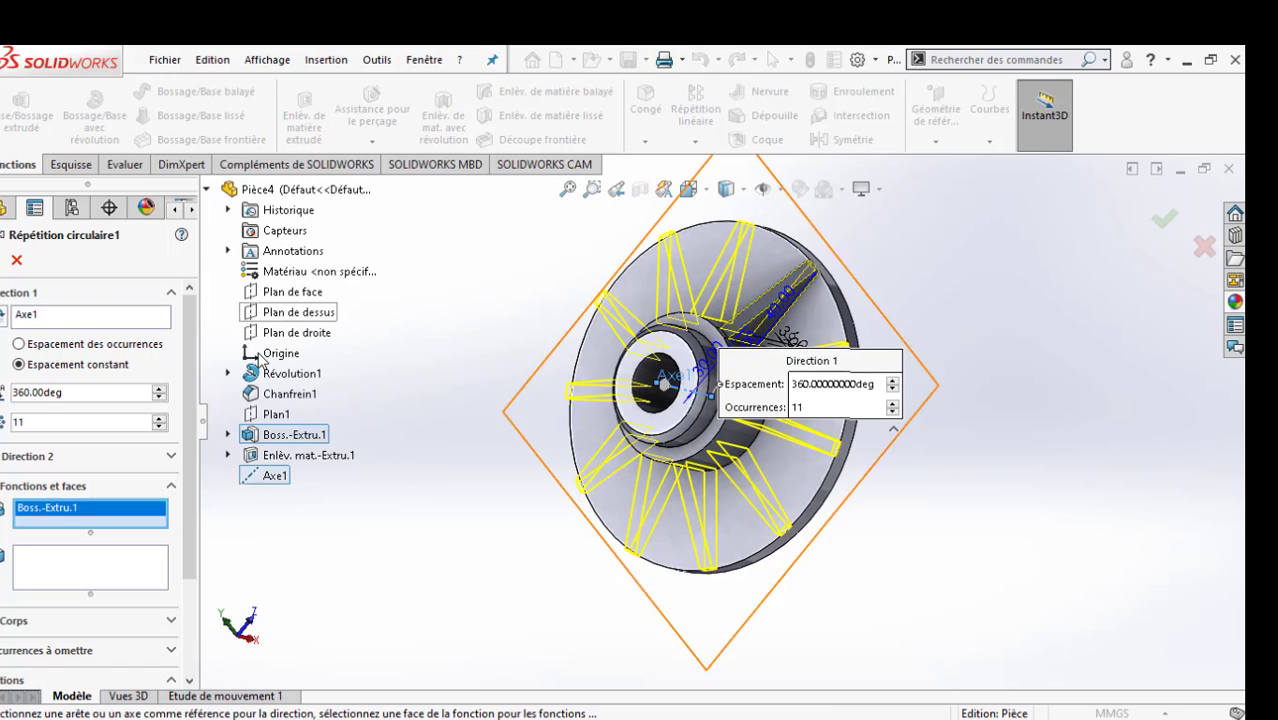
pyautogui.click(278, 454)
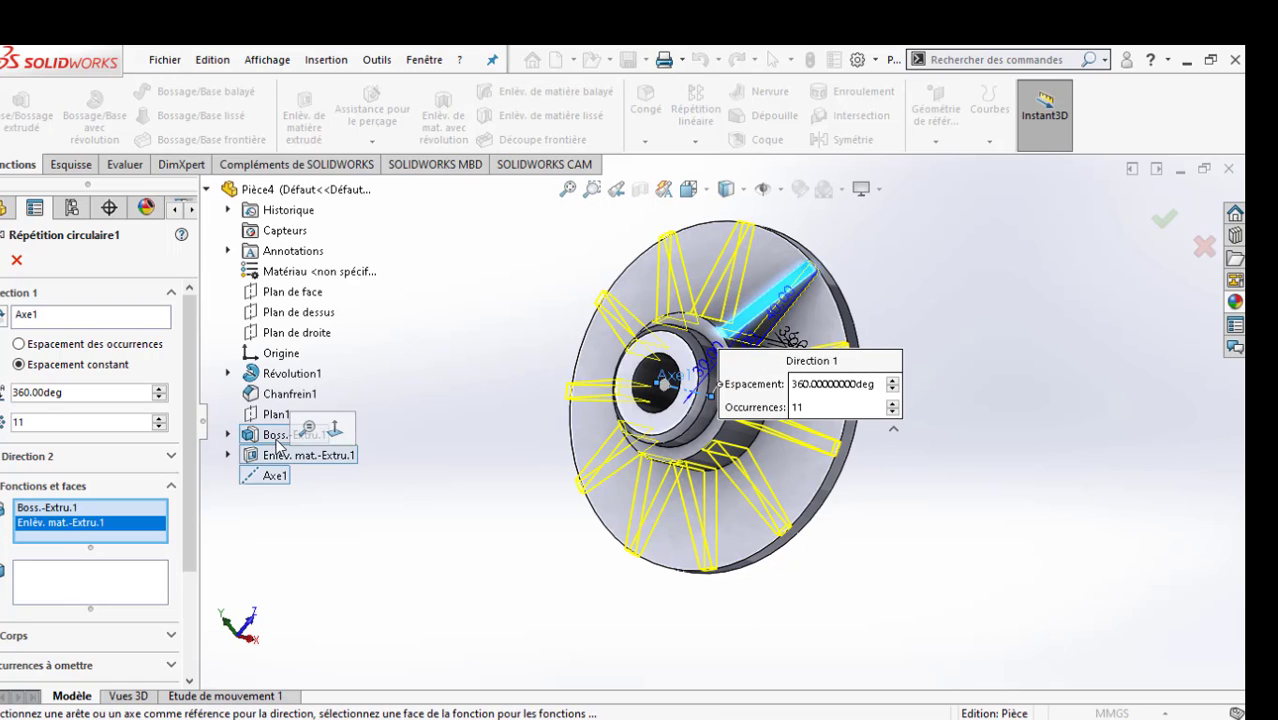
pyautogui.click(2, 262)
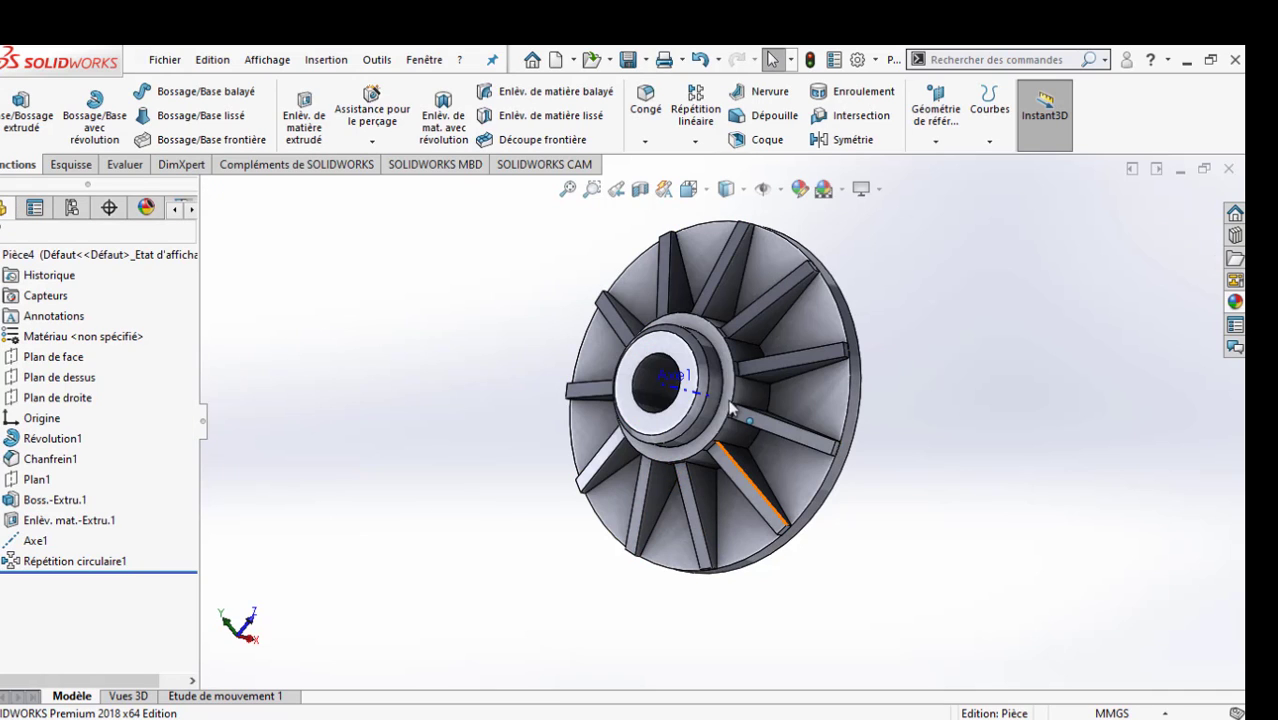
# Step: Hide the reference axis running through the hub's bore
pyautogui.click(670, 393)
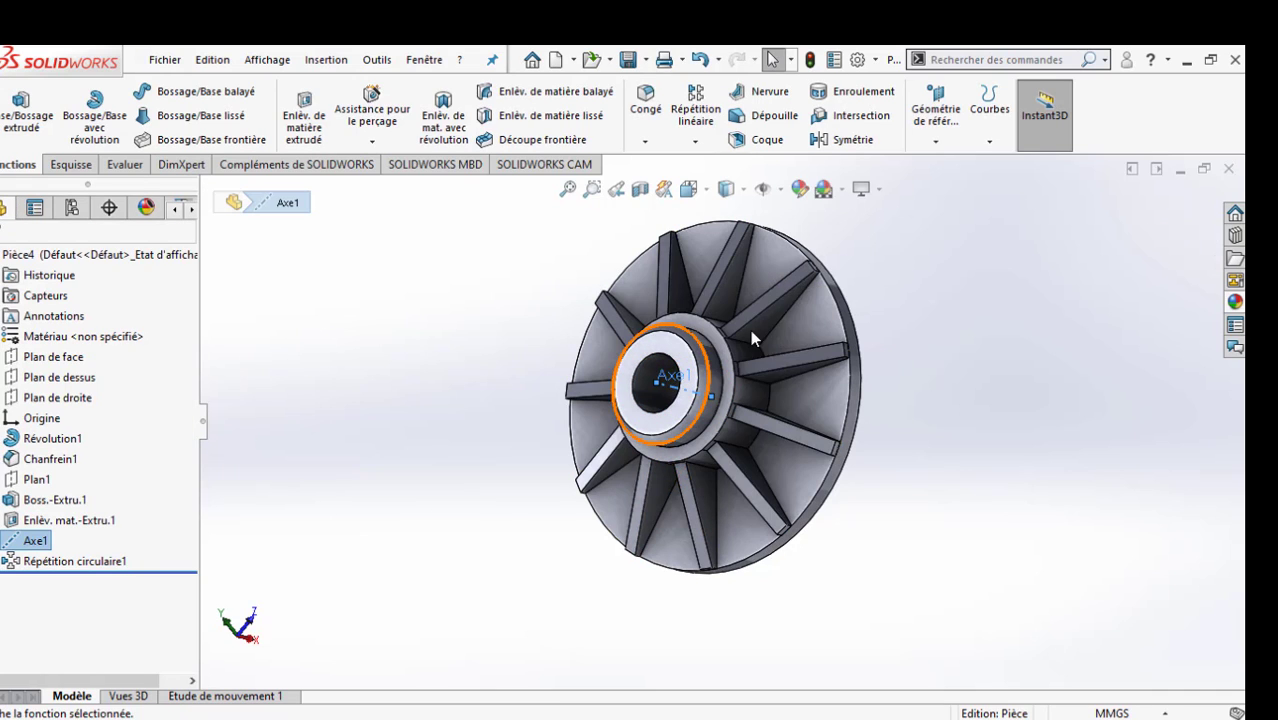
pyautogui.click(862, 479)
pyautogui.moveTo(862, 479); pyautogui.dragTo(847, 379, button='middle')
pyautogui.moveTo(845, 424); pyautogui.dragTo(880, 540, button='middle')
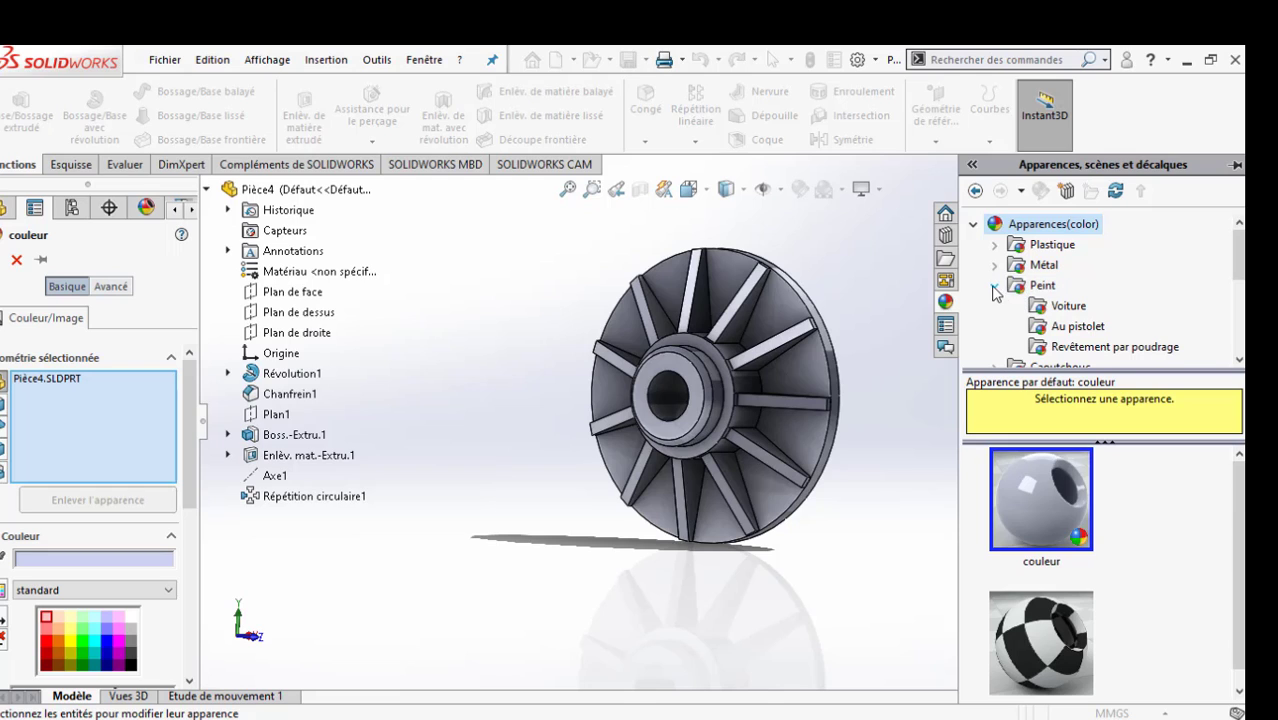
# Step: Browse the paint appearances to the Voiture category and apply noir to the whole part
pyautogui.click(1037, 268)
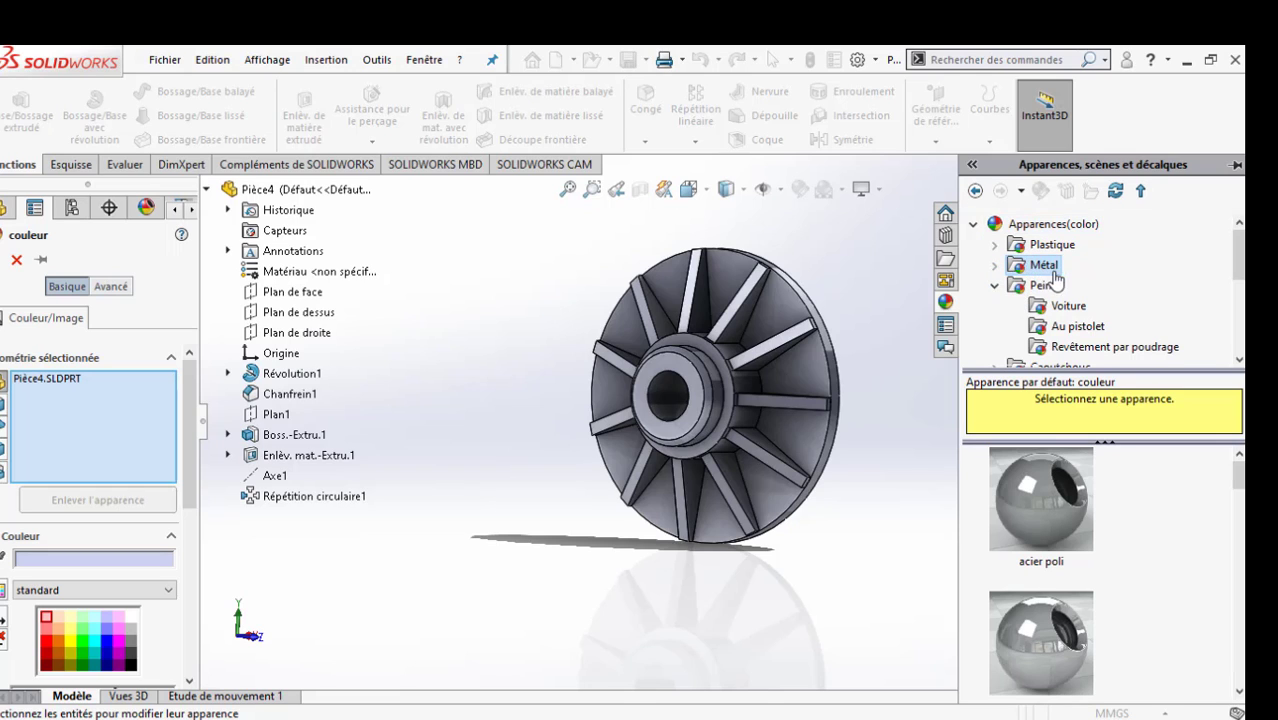
pyautogui.scroll(-2, 1067, 300)
pyautogui.scroll(2, 1065, 310)
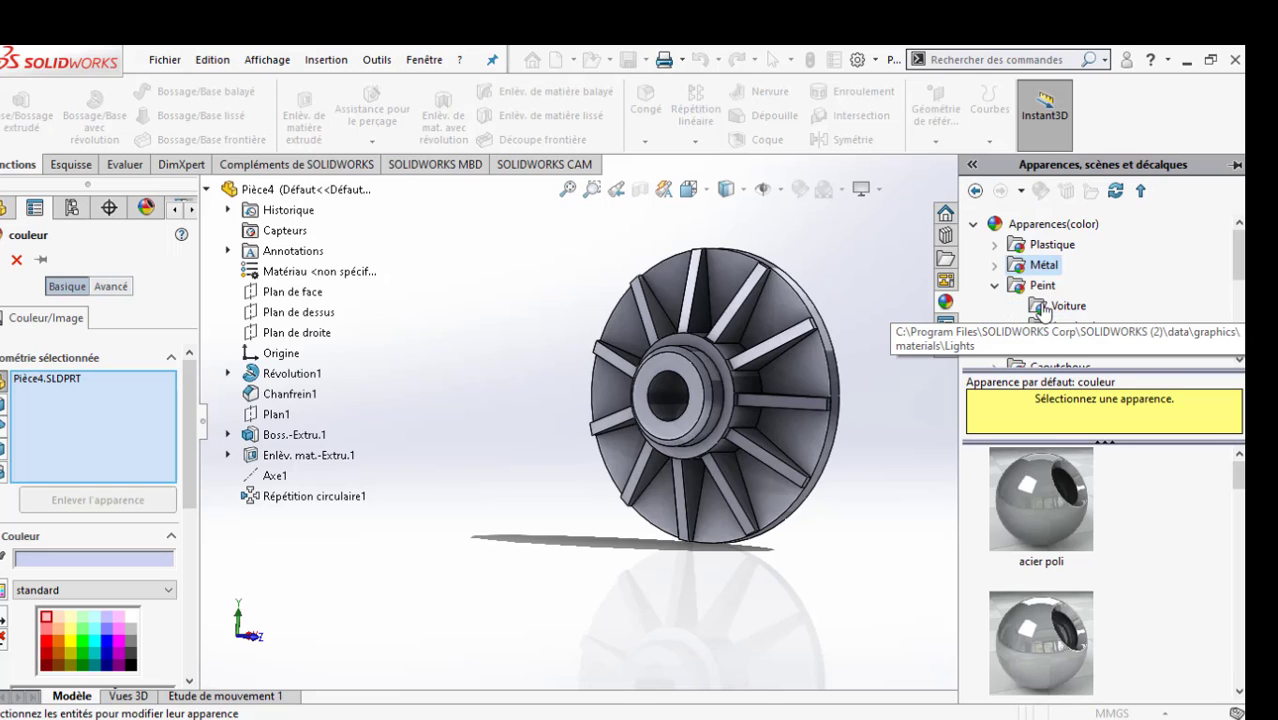
pyautogui.click(1068, 306)
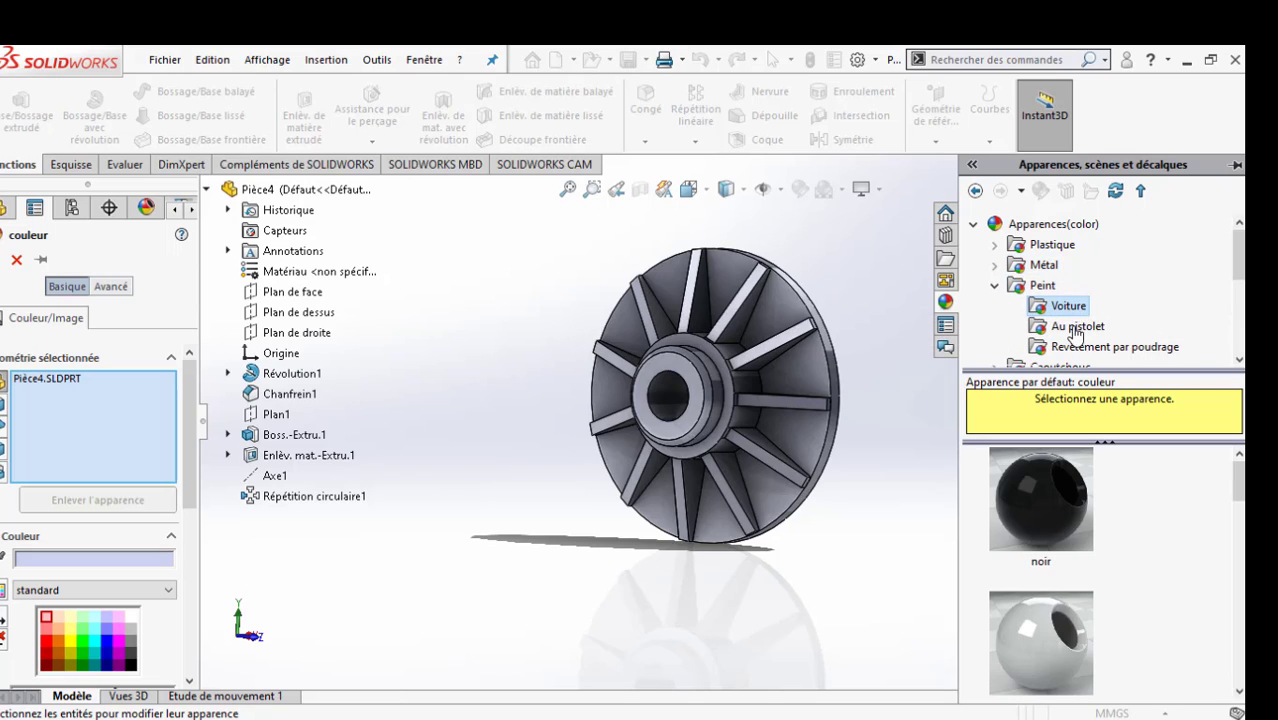
pyautogui.click(1041, 498)
pyautogui.scroll(-3, 1041, 560)
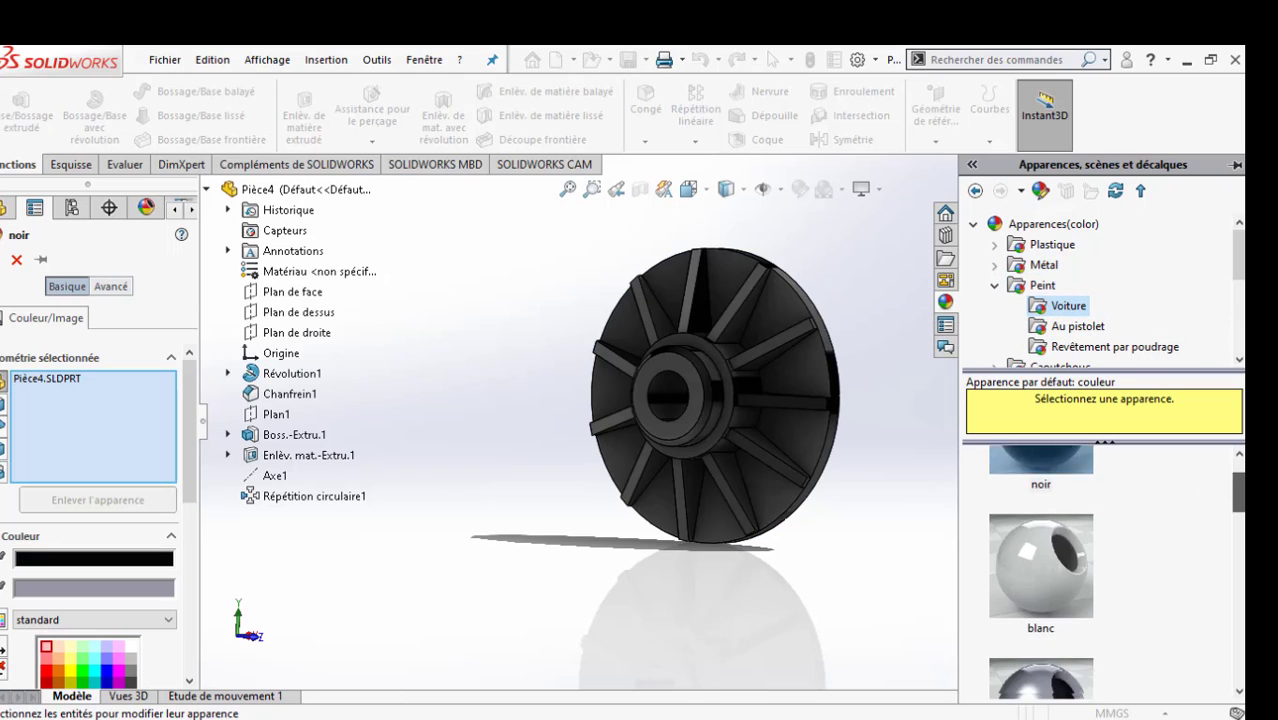
# Step: Try the or métallisé, rouge brillant, sienne and rouge pomme d'amour car paints on the part, and return to sienne
pyautogui.scroll(-2, 1078, 552)
pyautogui.click(1078, 552)
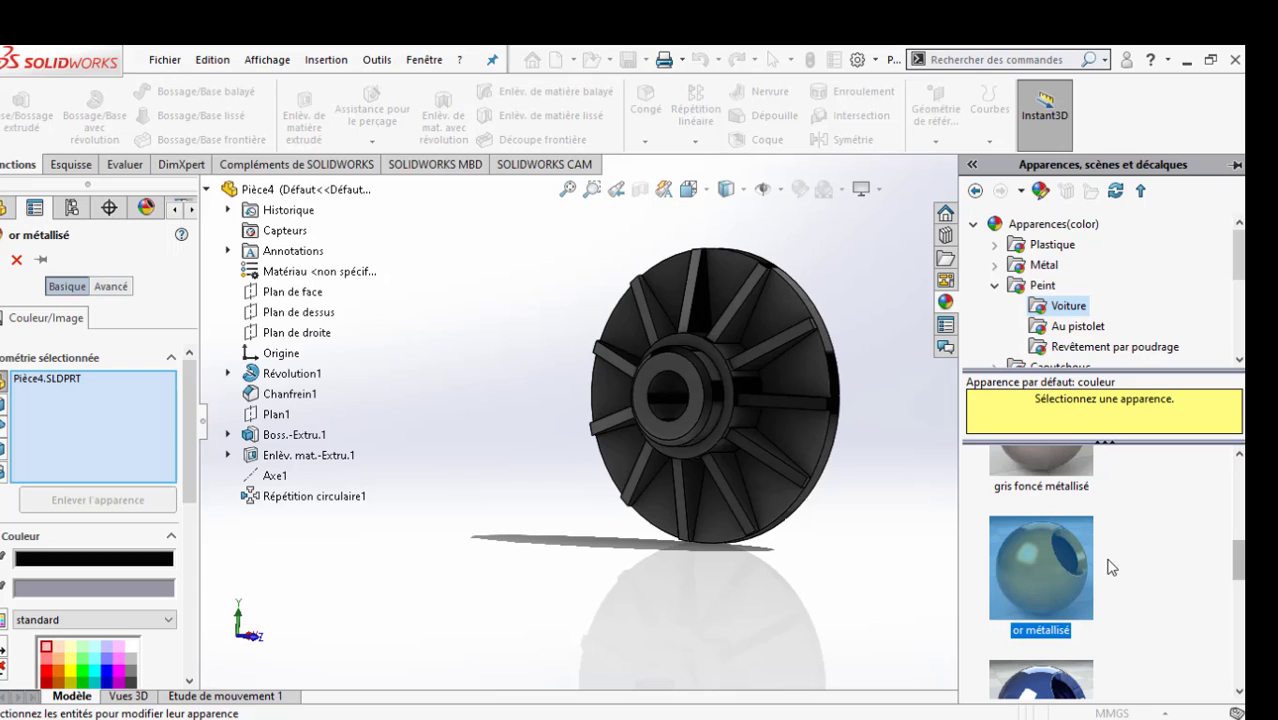
pyautogui.scroll(-4, 1165, 580)
pyautogui.click(1055, 563)
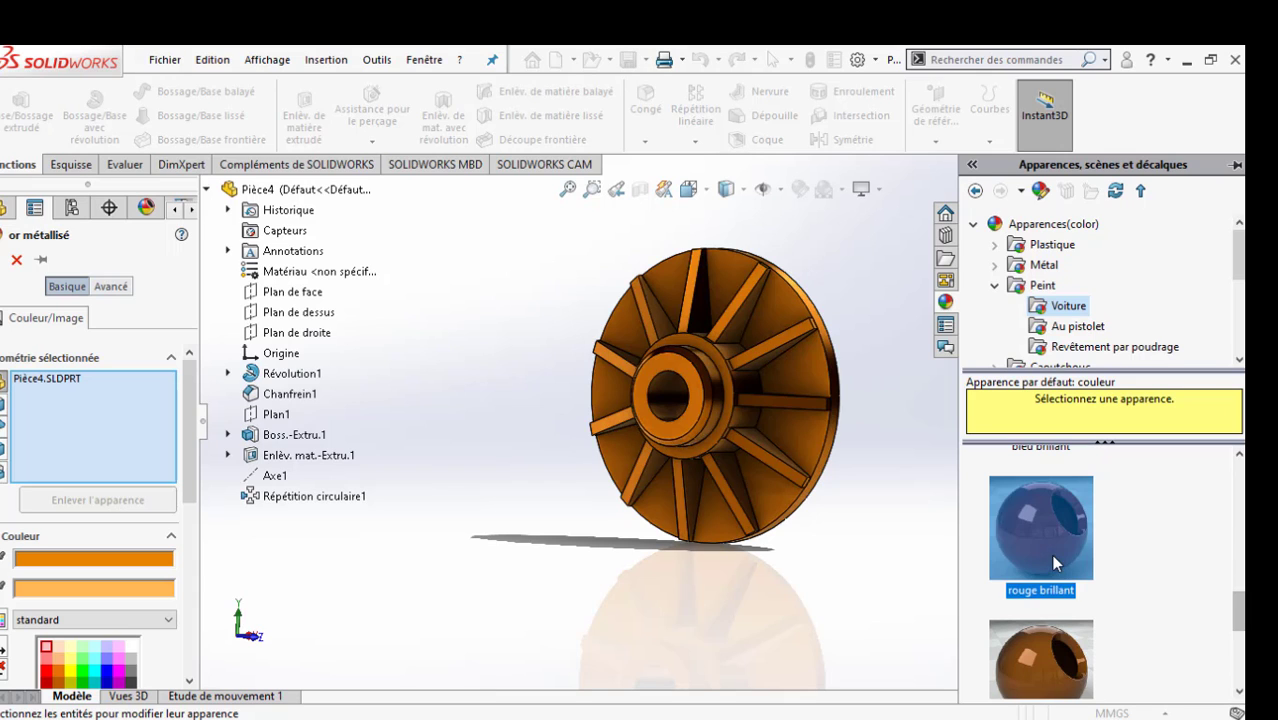
pyautogui.scroll(-2, 1050, 550)
pyautogui.click(1048, 524)
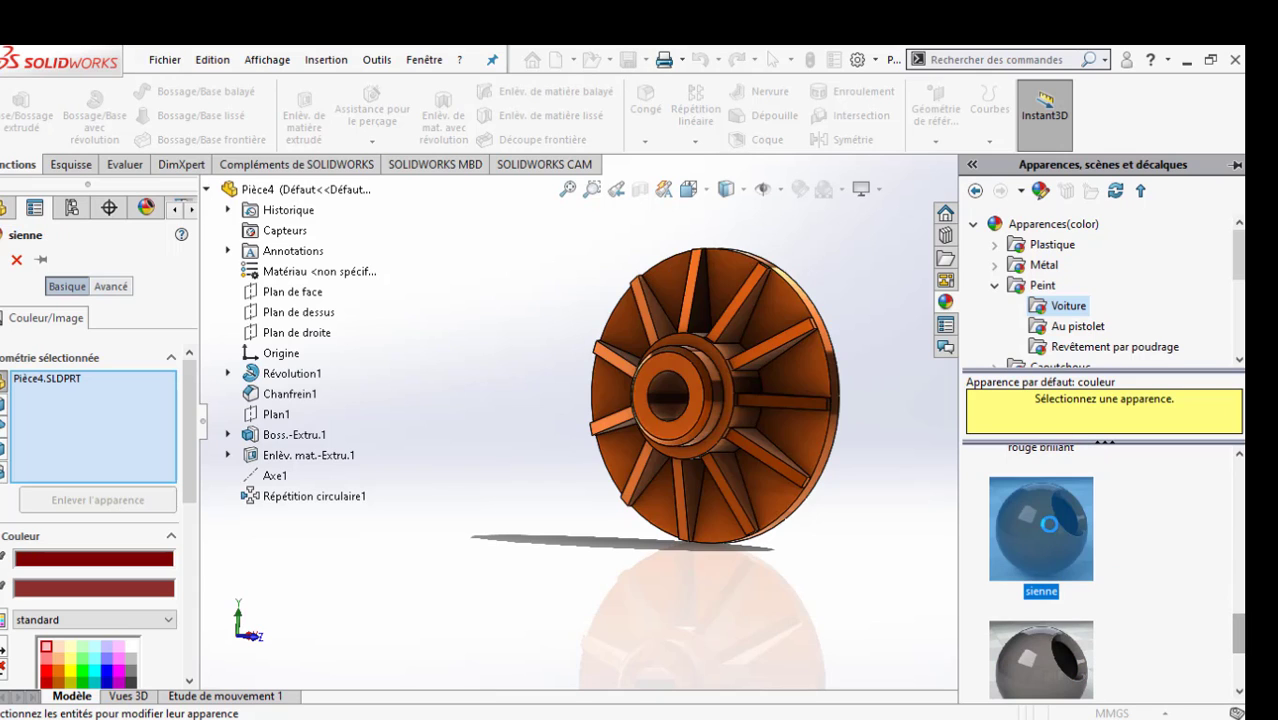
pyautogui.scroll(-3, 1060, 580)
pyautogui.click(1080, 630)
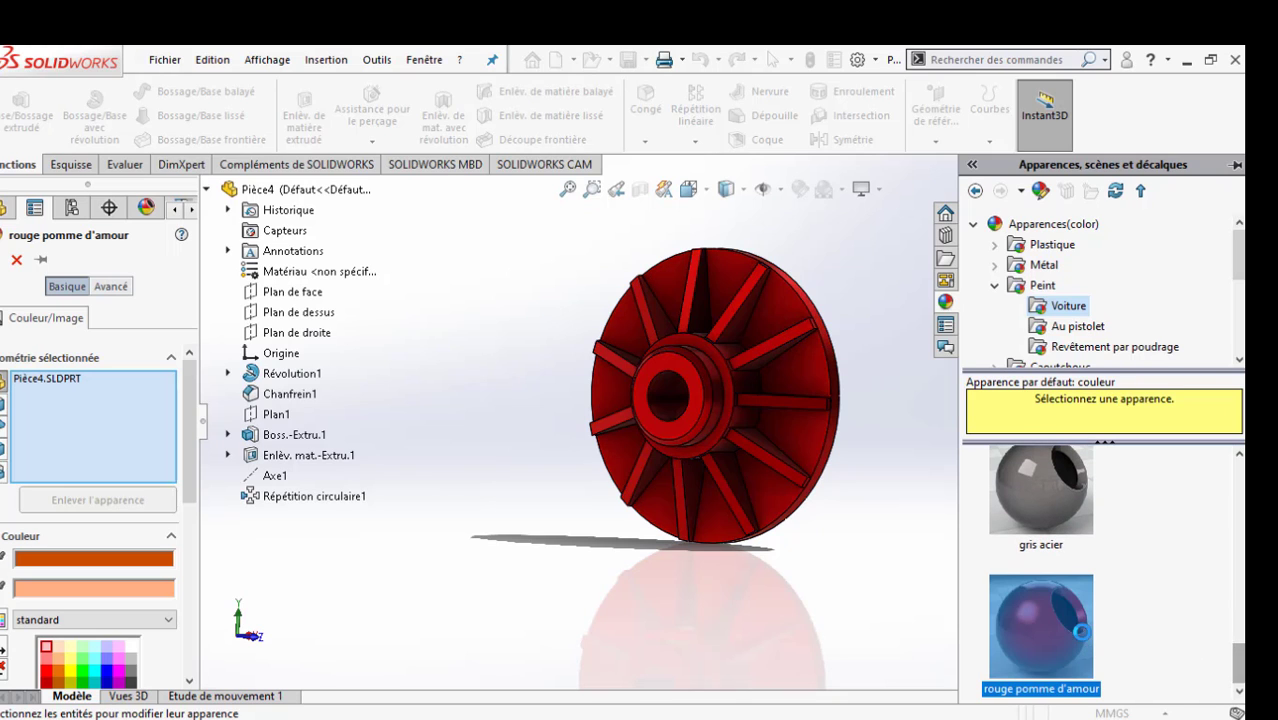
pyautogui.moveTo(1241, 669); pyautogui.dragTo(1241, 621)
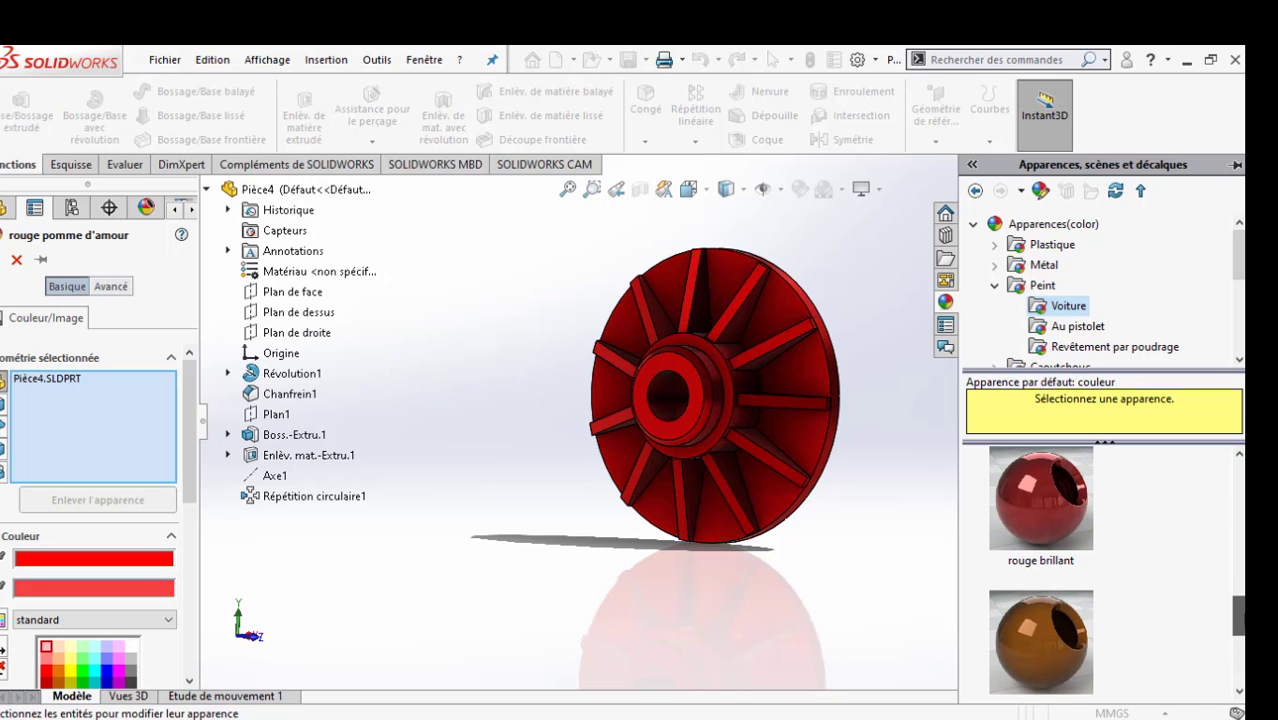
pyautogui.click(1056, 631)
# Step: Apply the or métallisé car paint to the whole part and accept the appearance
pyautogui.scroll(5, 1213, 628)
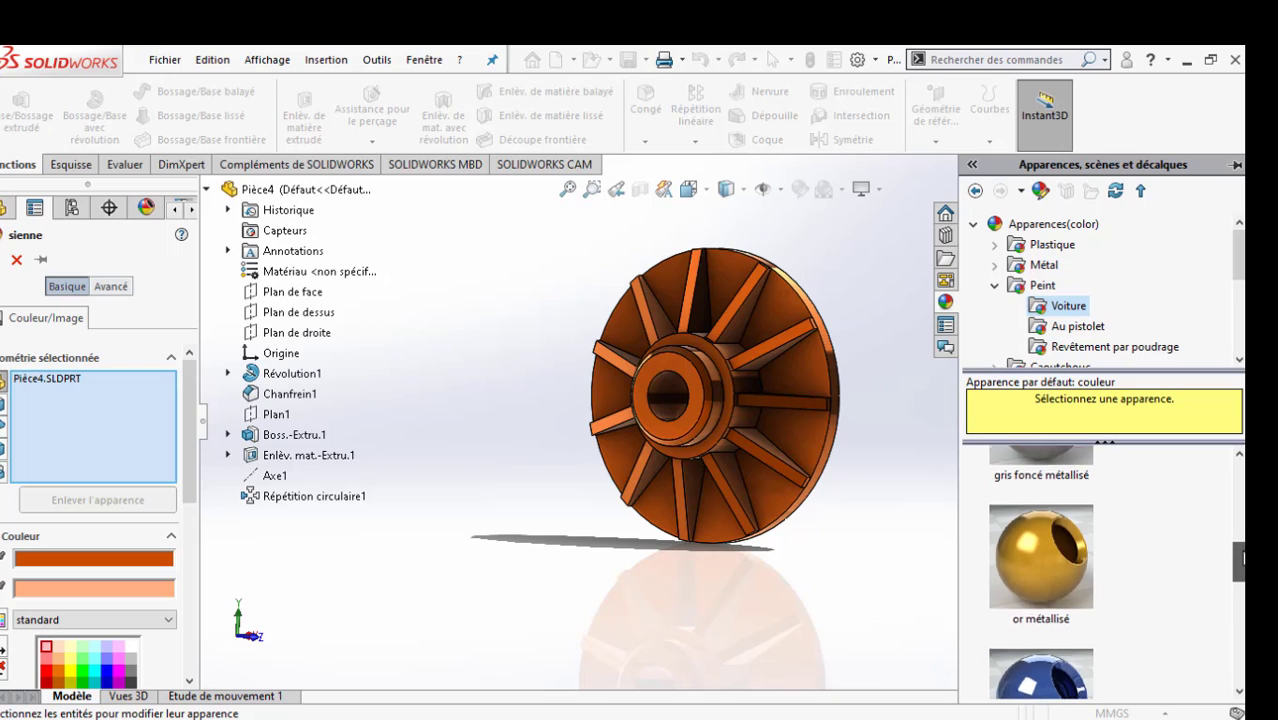
pyautogui.click(1041, 580)
pyautogui.click(923, 477)
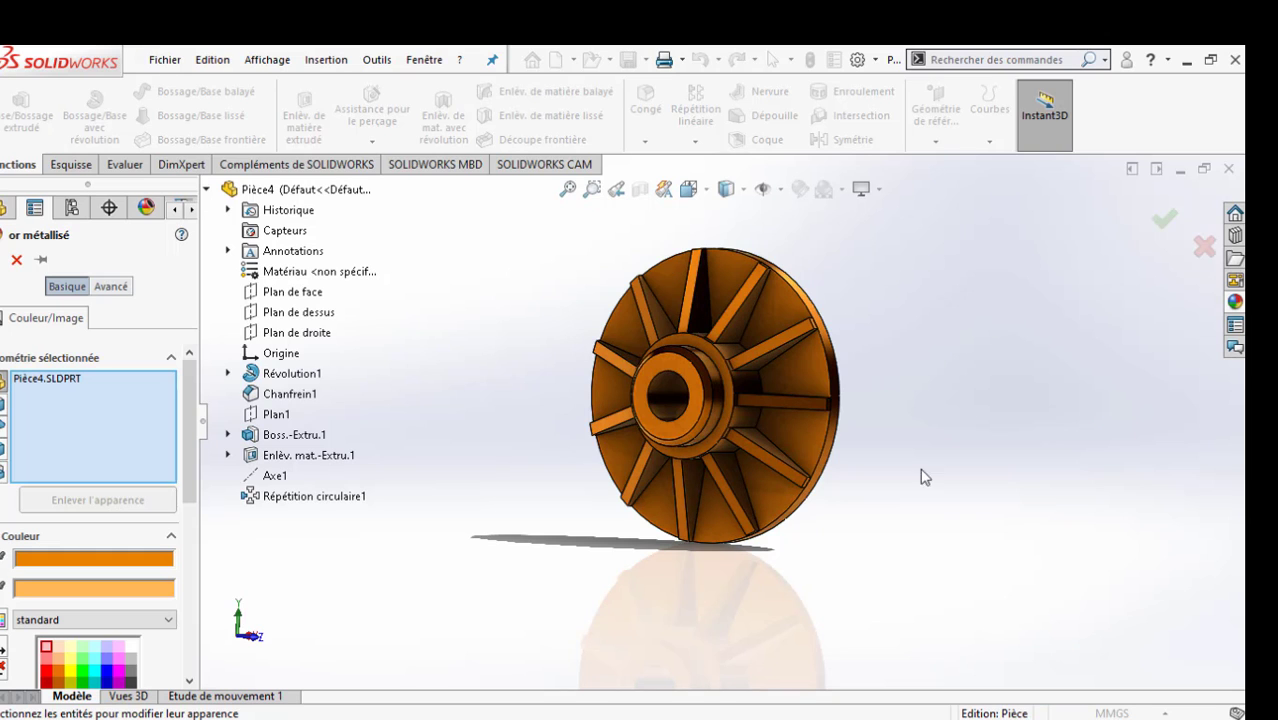
pyautogui.click(1163, 221)
# Step: Examine the painted flange and its ribs from several angles, with the feature tree collapsed
pyautogui.moveTo(881, 453); pyautogui.dragTo(600, 300, button='middle')
pyautogui.scroll(-3, 745, 440)
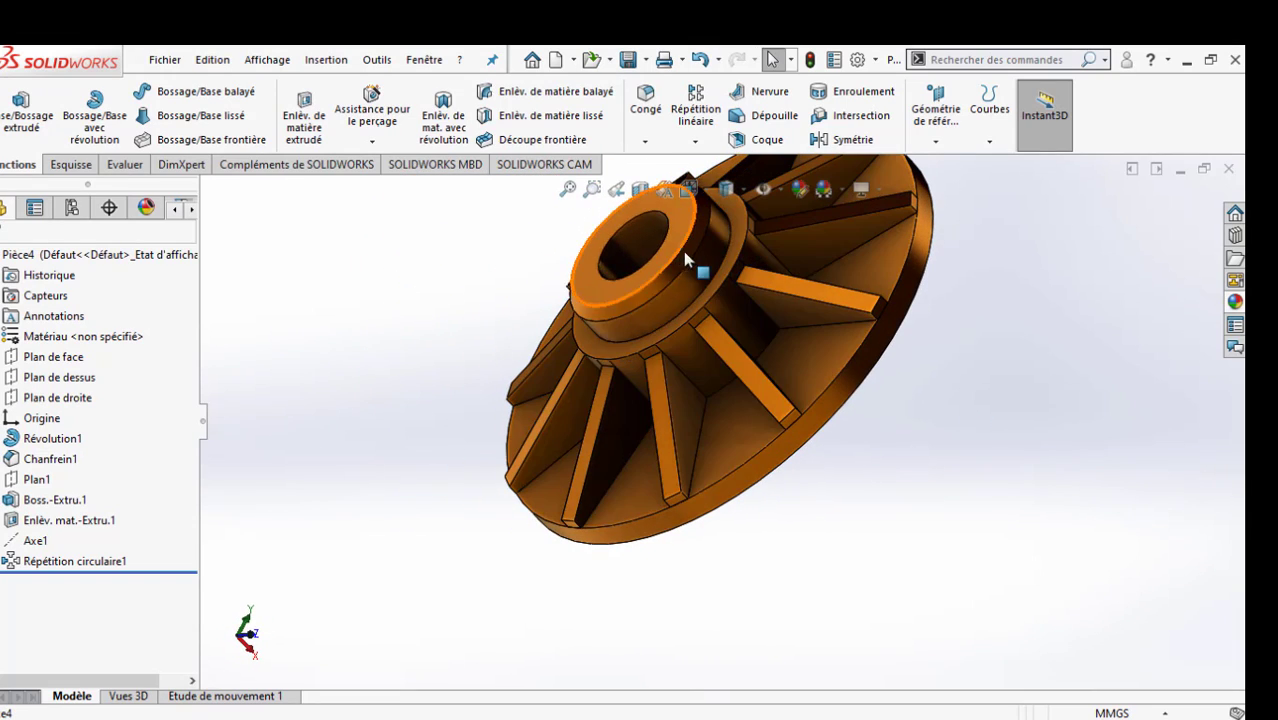
pyautogui.moveTo(683, 251); pyautogui.dragTo(867, 285, button='middle')
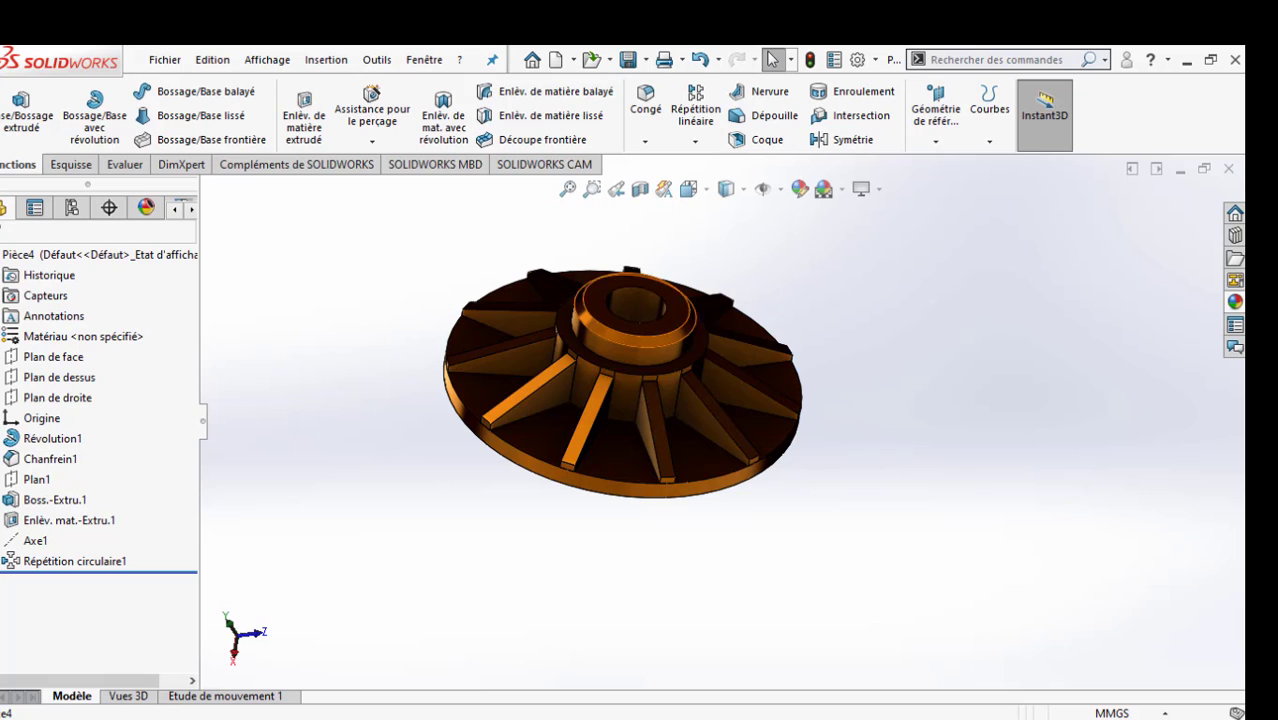
pyautogui.click(205, 425)
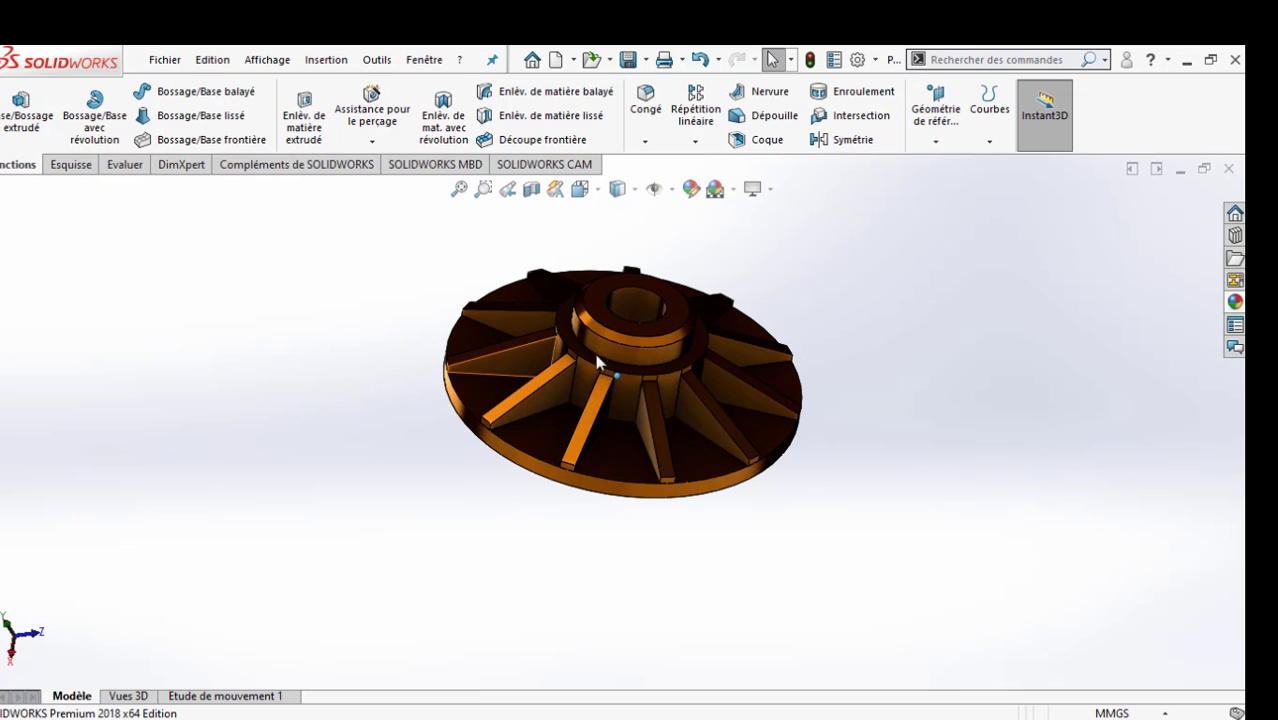
pyautogui.moveTo(700, 360); pyautogui.dragTo(676, 567, button='middle')
pyautogui.scroll(-1, 678, 535)
pyautogui.moveTo(776, 518); pyautogui.dragTo(800, 438, button='middle')
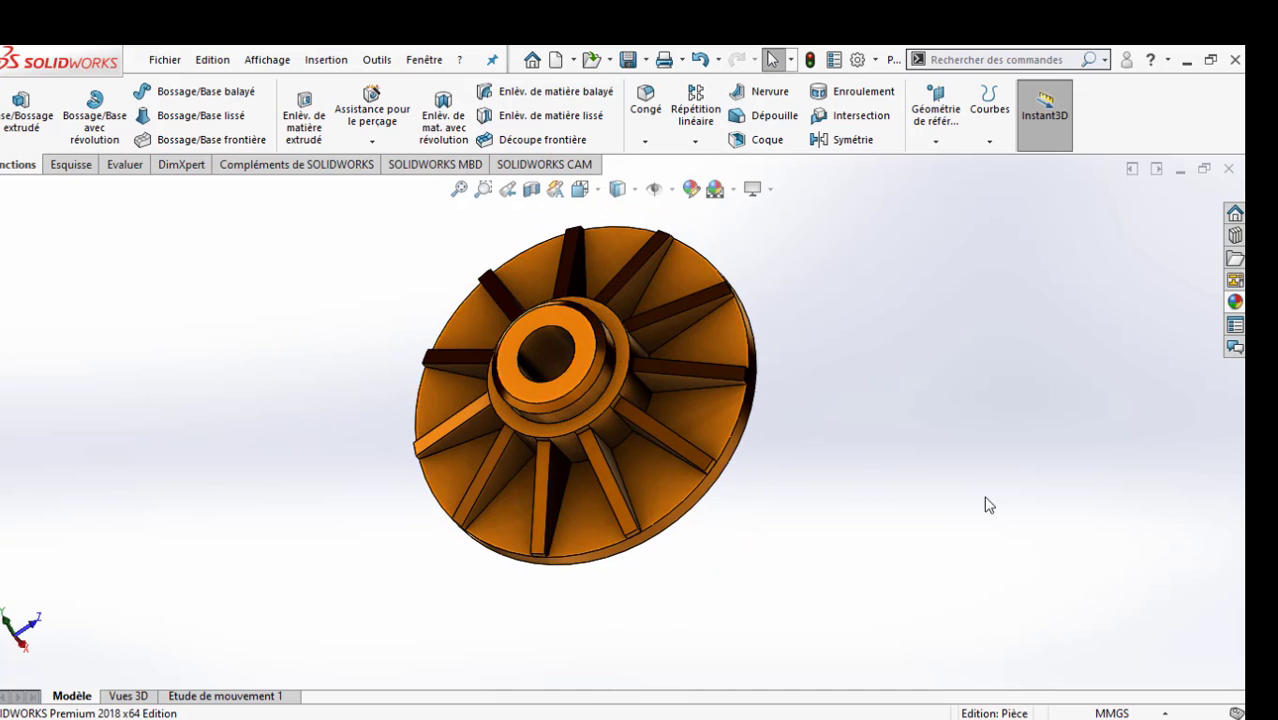